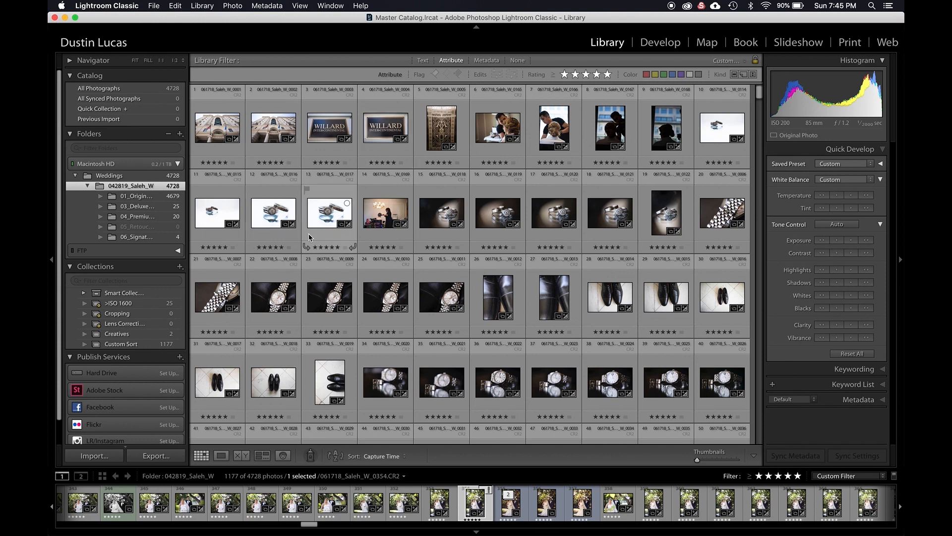
- Set the photo grid's sort order to Capture Time
click(383, 455)
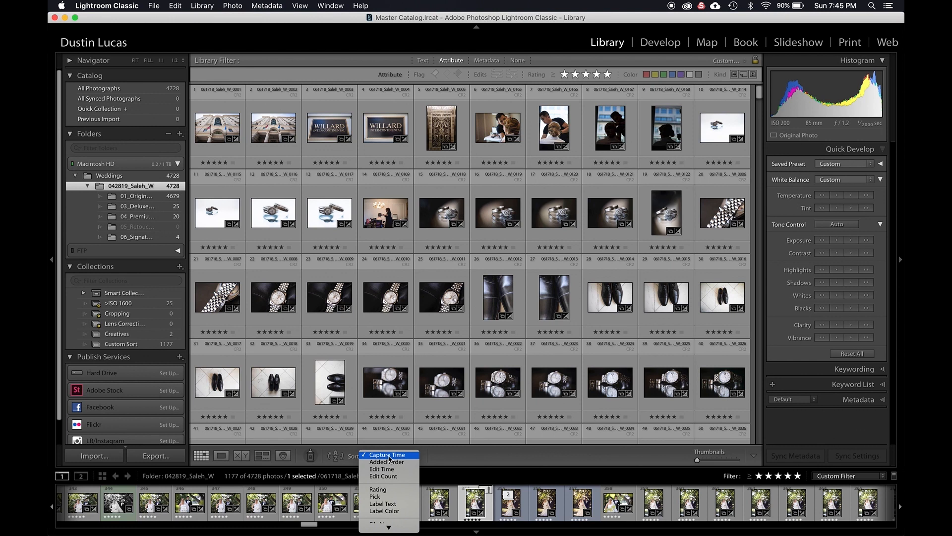
scroll(390, 459, down, 3)
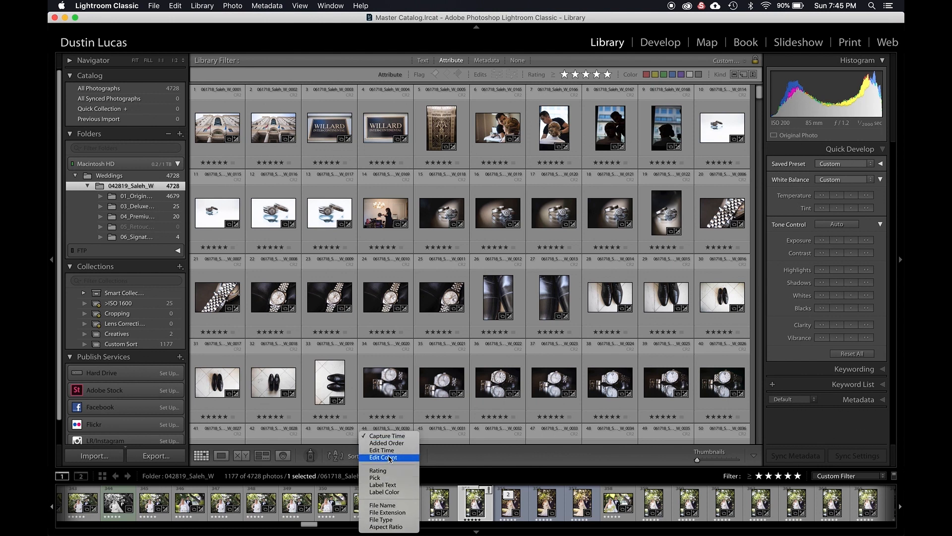
click(382, 437)
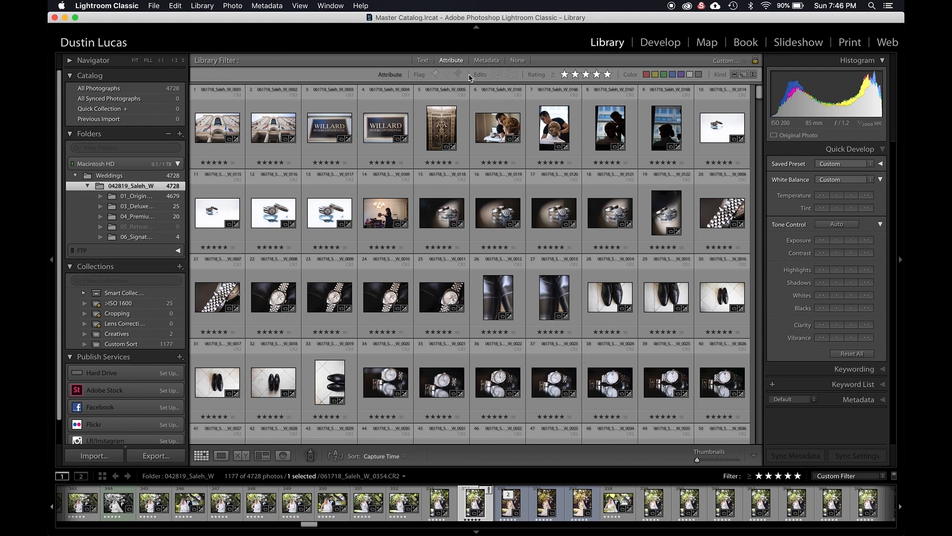
- Clear the five-star rating filter and apply it again to the wedding folder
click(608, 74)
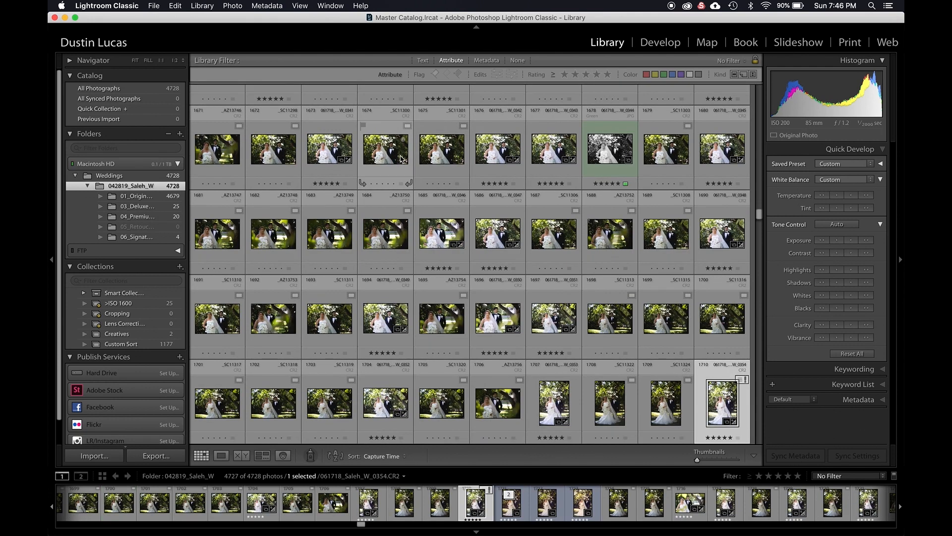
click(607, 75)
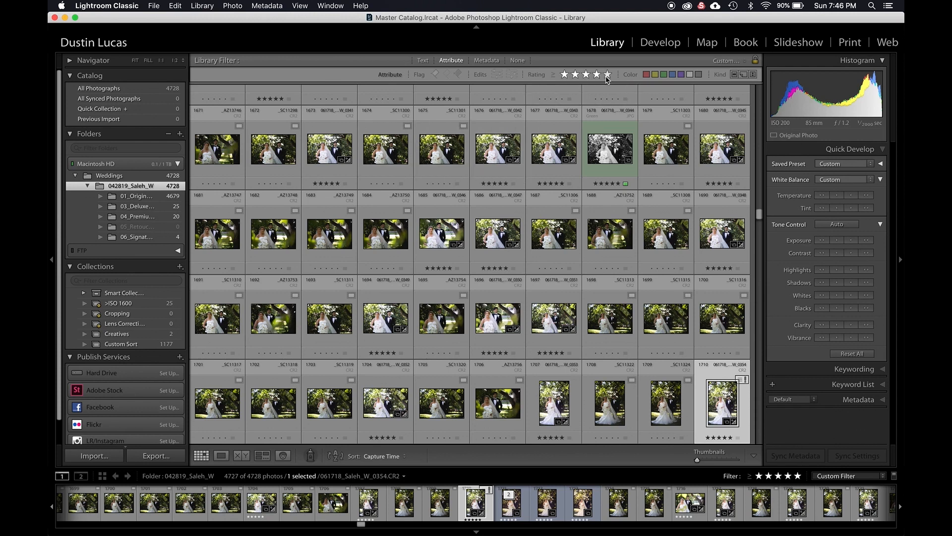
scroll(314, 170, up, 15)
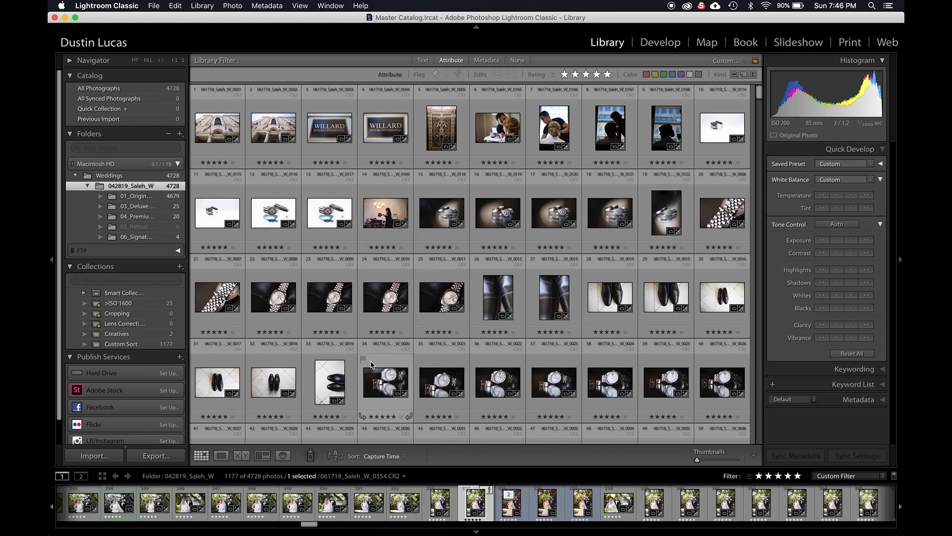
- Filter by metadata to the camera serial number ending in 1639 and the Red label, and view the matching photo enlarged
click(487, 60)
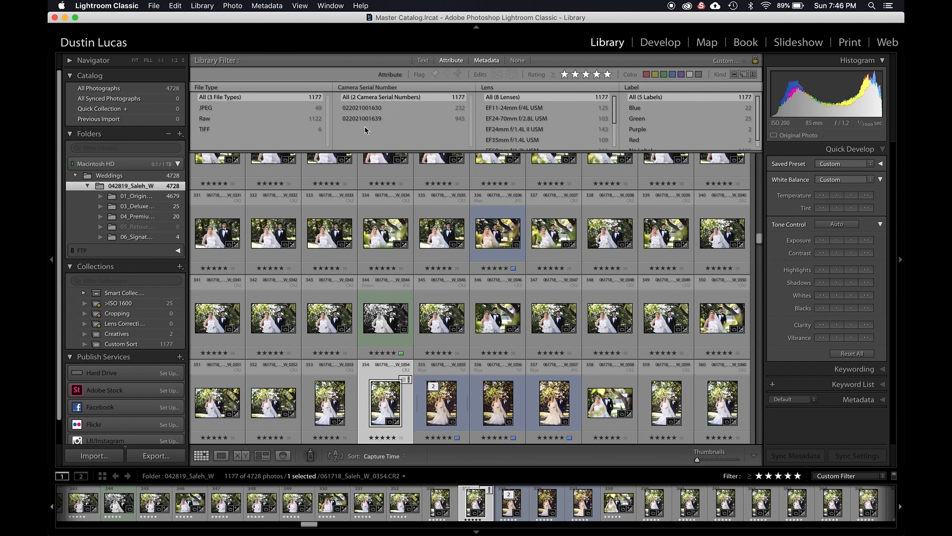
click(375, 118)
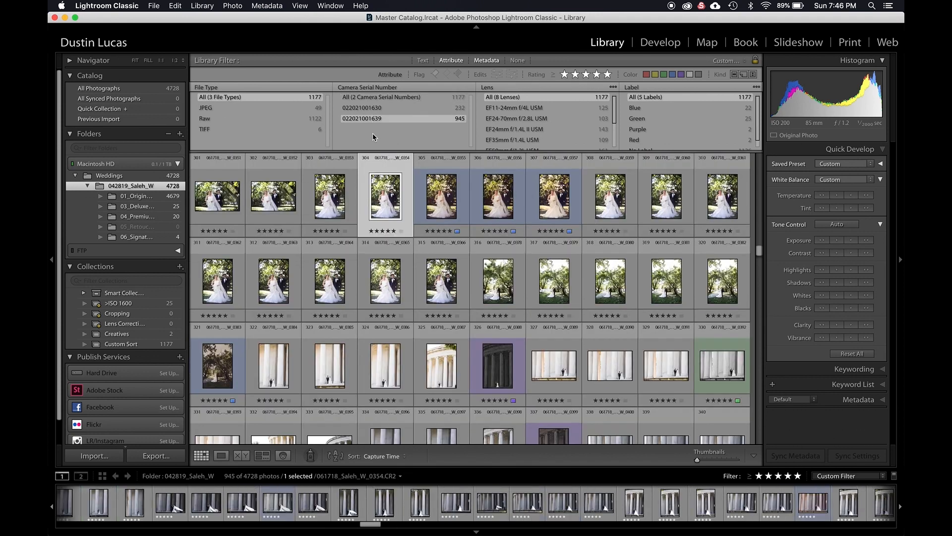
scroll(296, 228, up, 10)
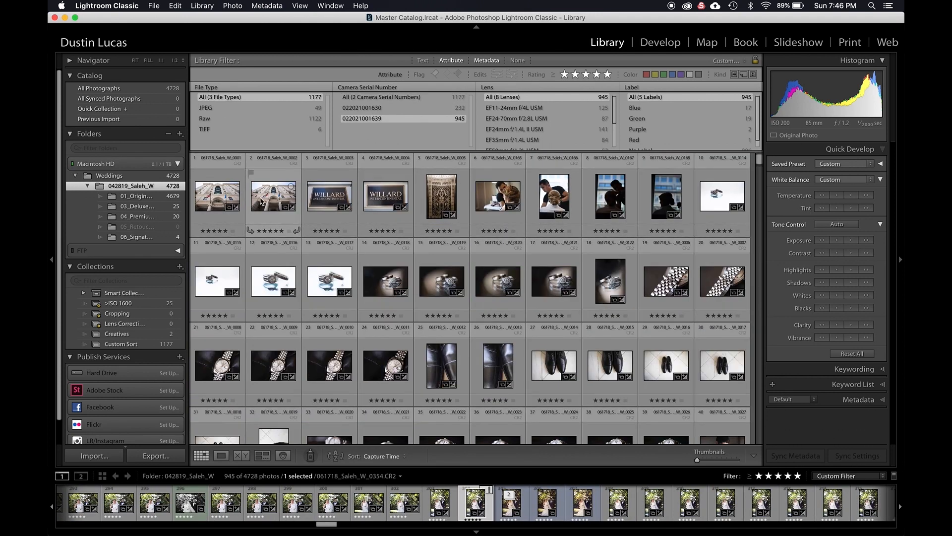
click(645, 141)
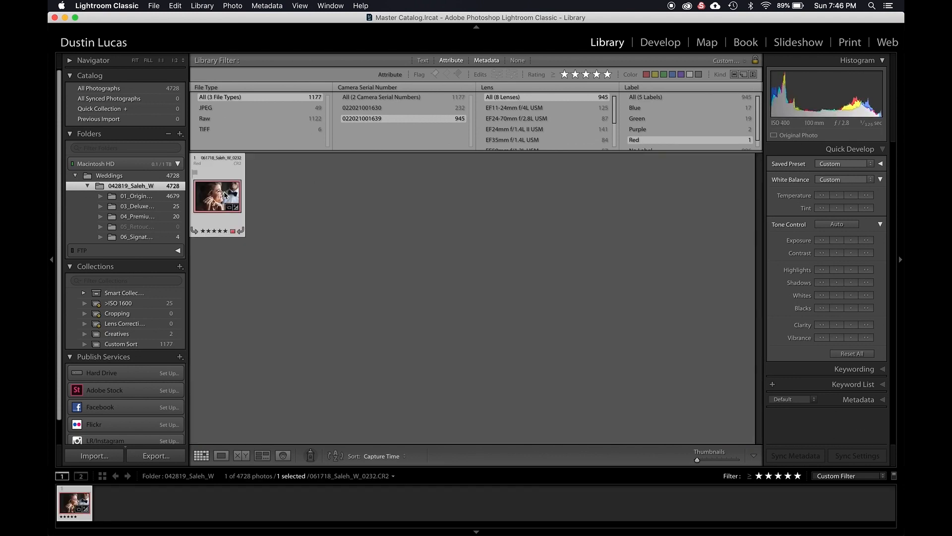
double_click(226, 193)
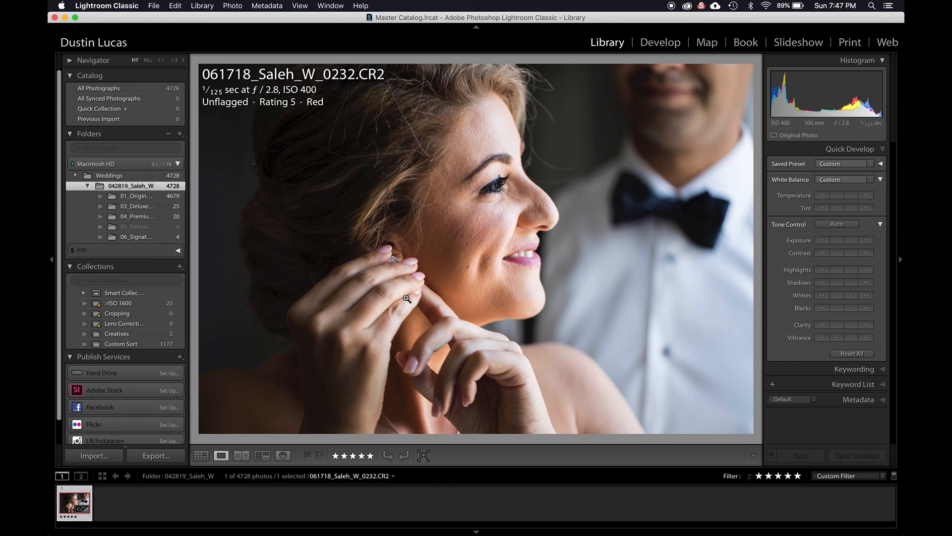
key(g)
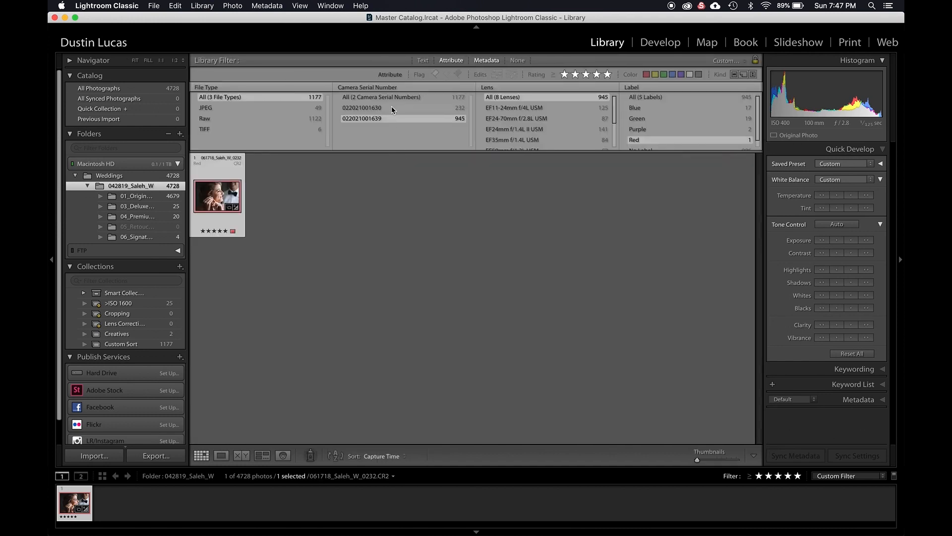
- Filter all cameras' photos to the Red label and compare the matching photos side by side in Survey view
click(379, 96)
click(645, 97)
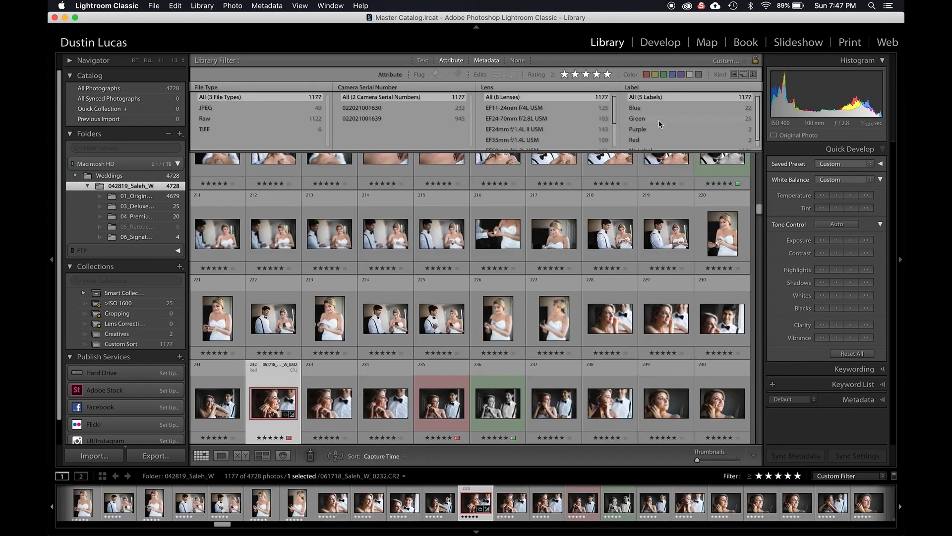
click(653, 140)
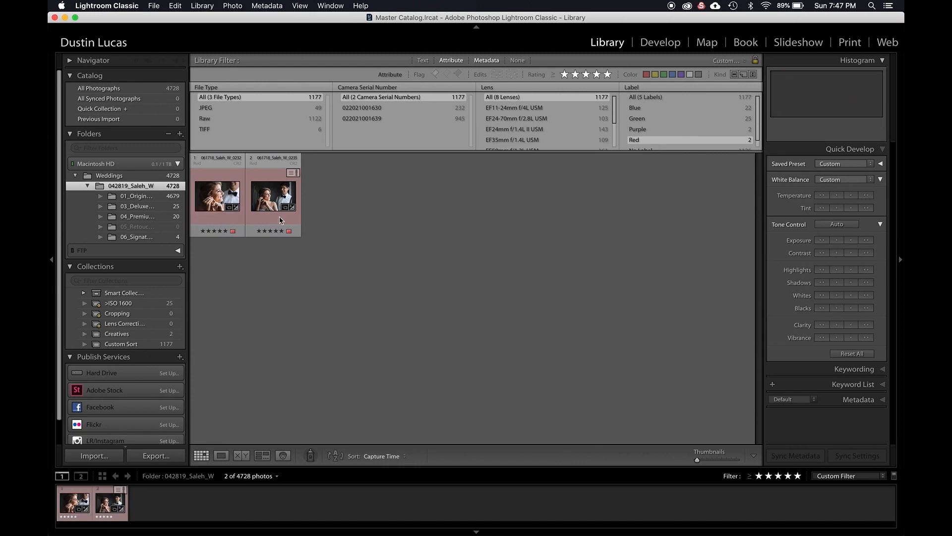
double_click(222, 198)
key(g)
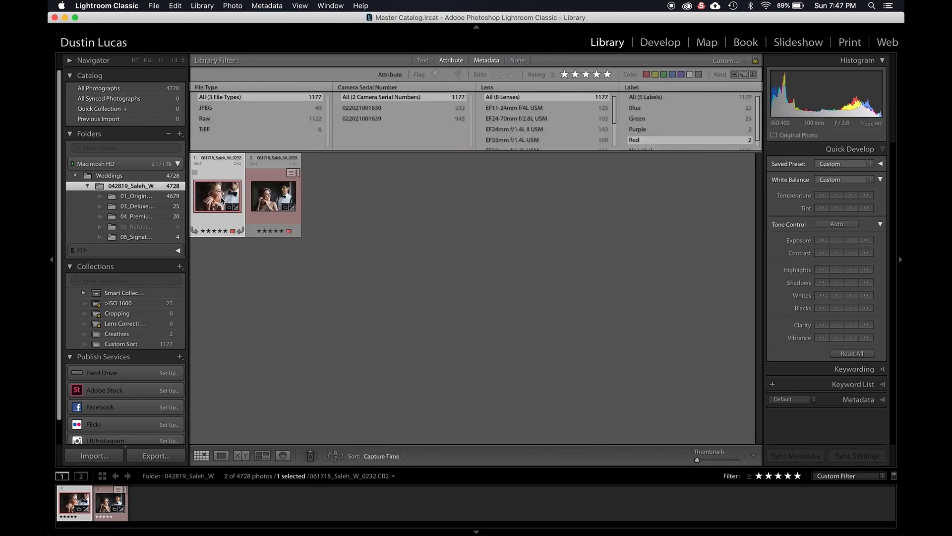
key(super+a)
key(n)
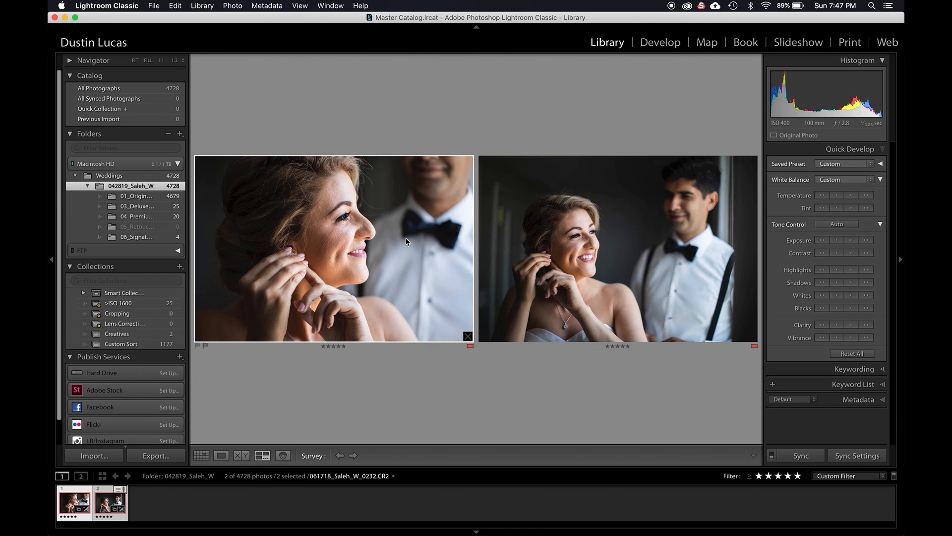
key(g)
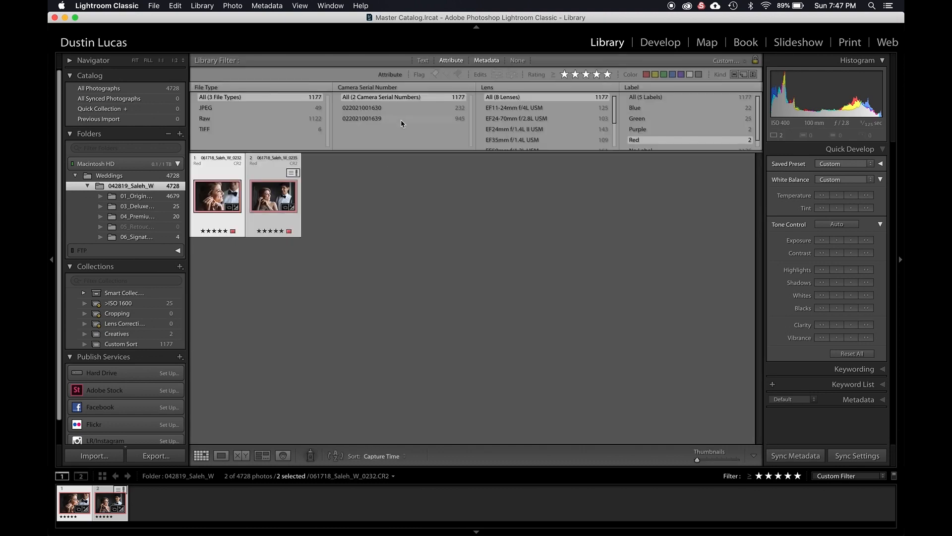
- Filter to the Red-labelled photo from the camera ending in 1639 and examine its capture time in the enlarged photo's metadata
click(383, 119)
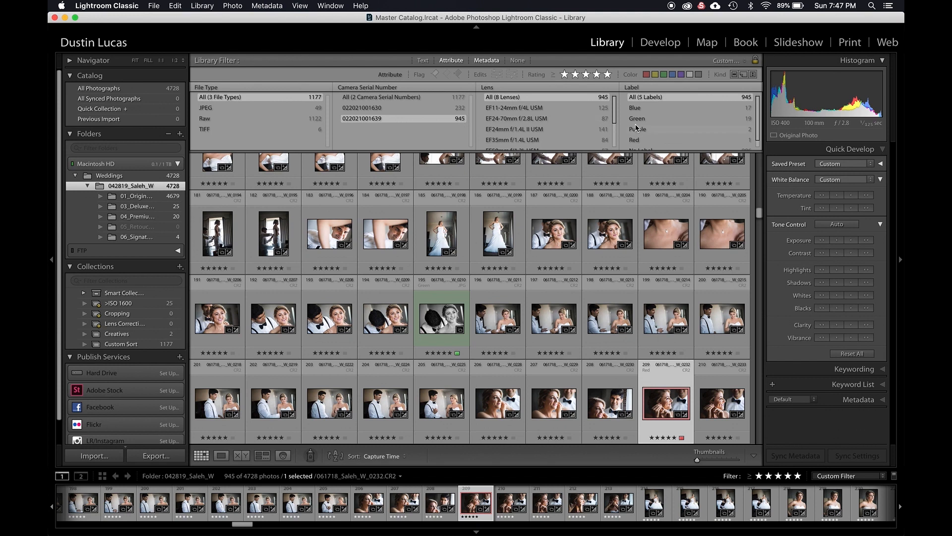
click(646, 140)
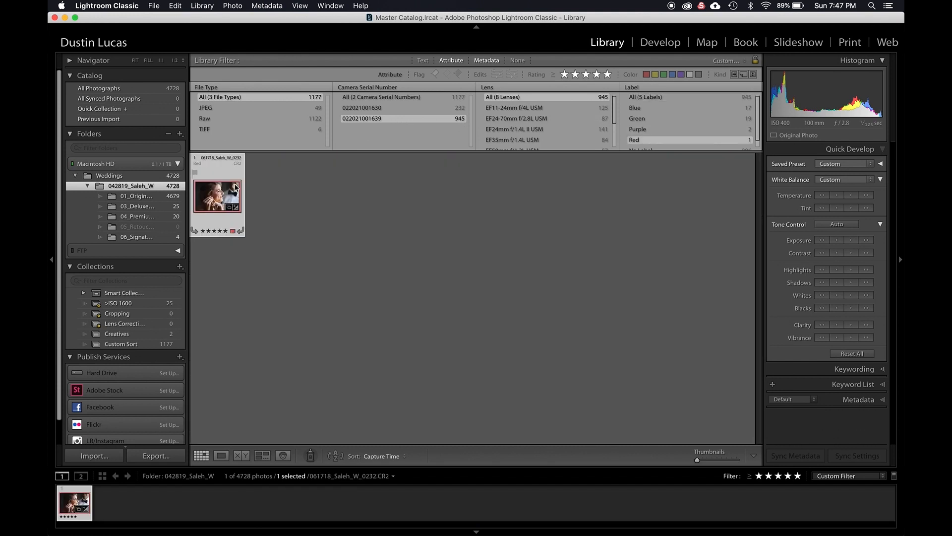
double_click(217, 196)
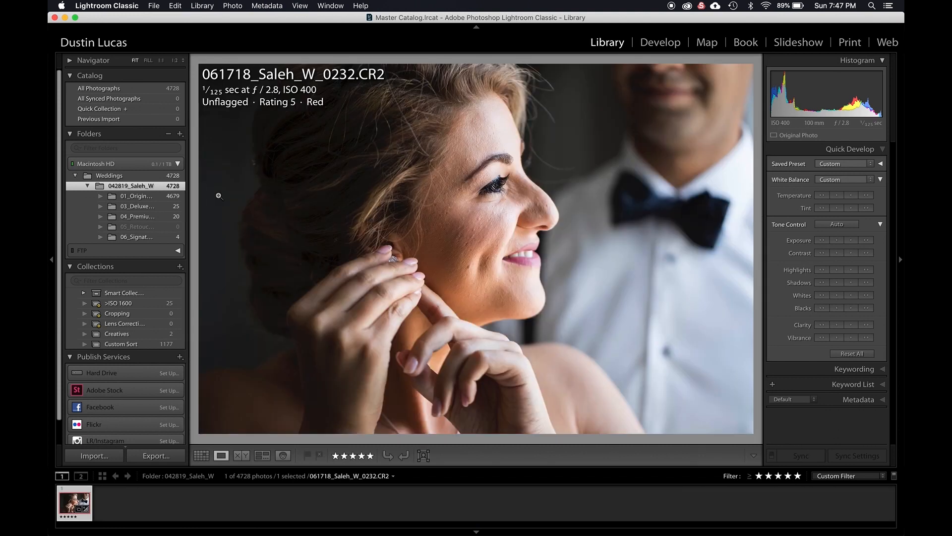
click(853, 400)
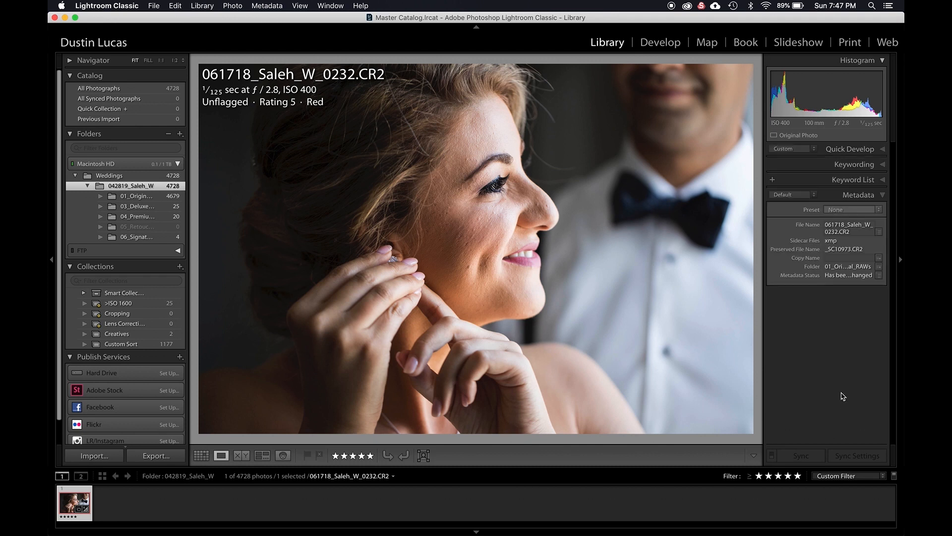
scroll(816, 309, down, 3)
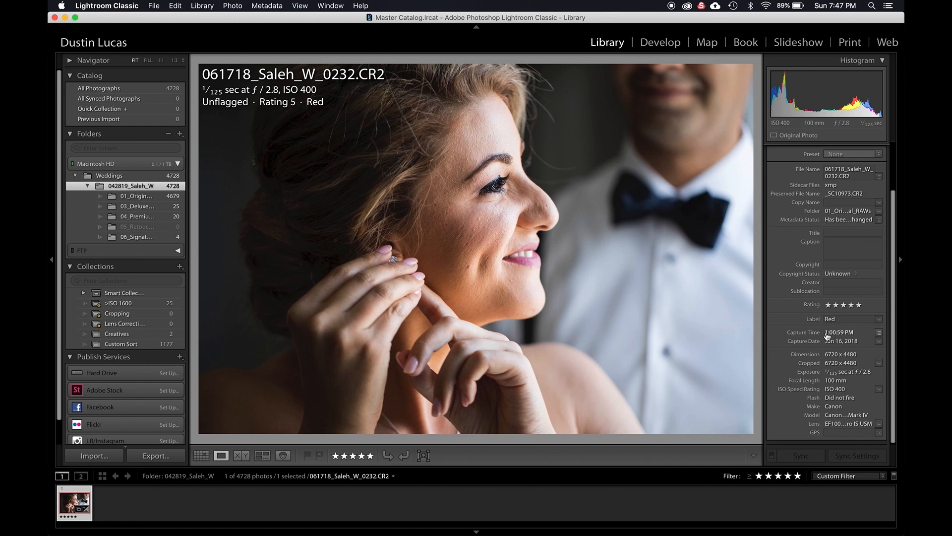
click(879, 333)
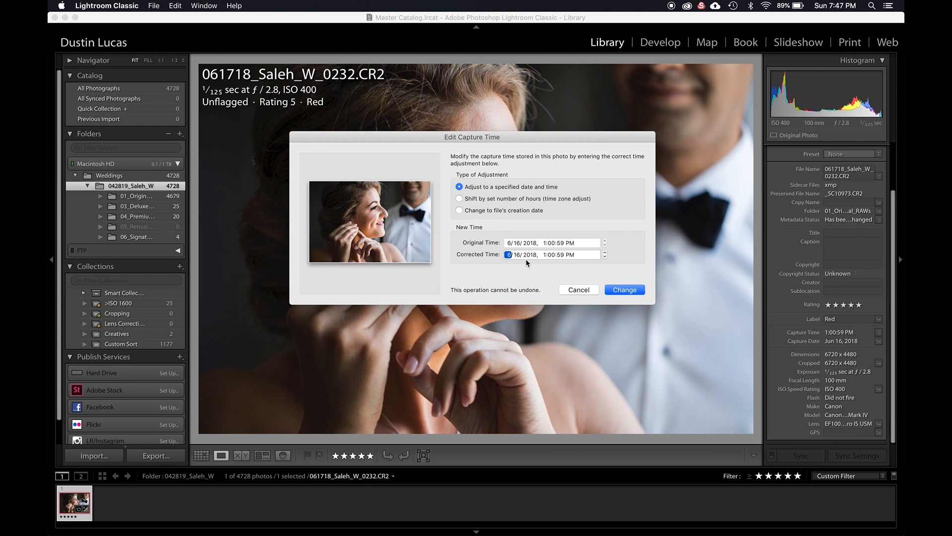
click(544, 254)
text(12)
click(579, 289)
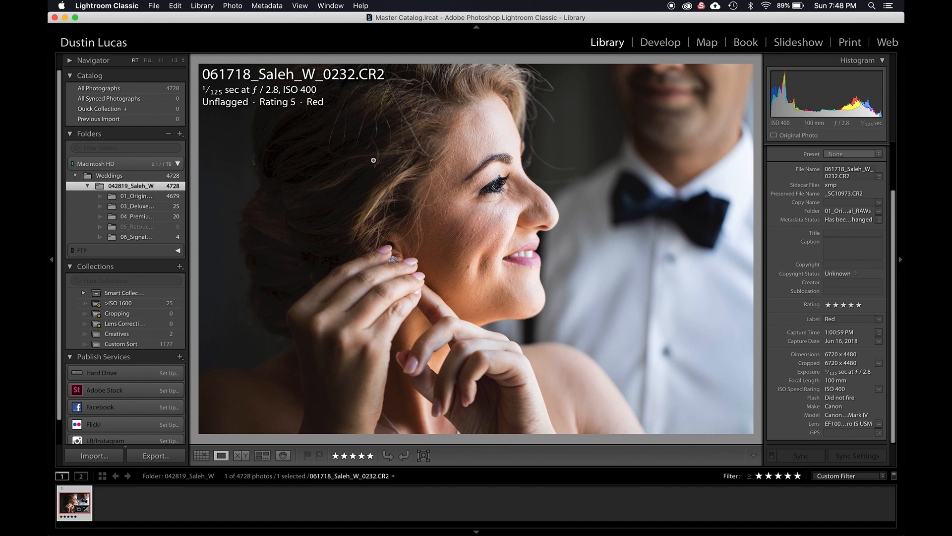
- Return to the grid and filter to the Red-labelled photo from the camera serial number ending in 1630
key(g)
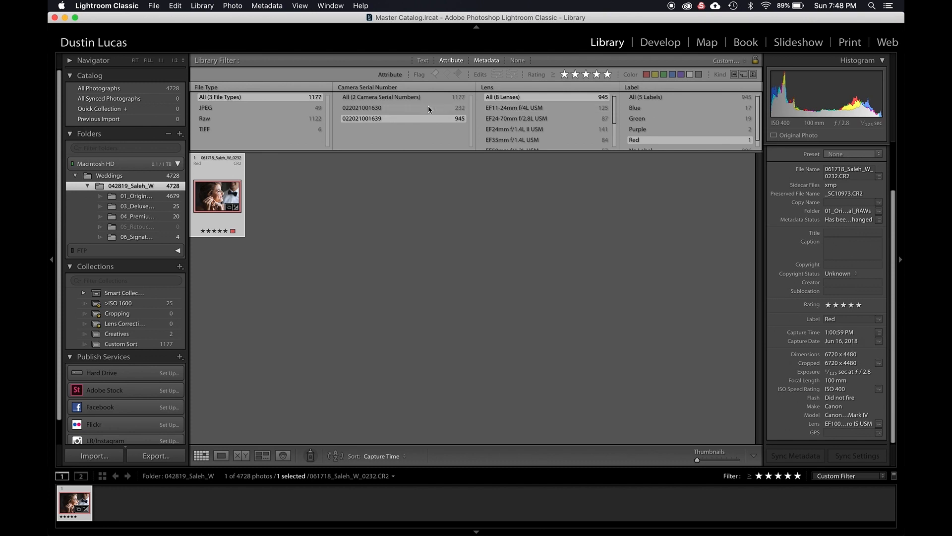
click(410, 110)
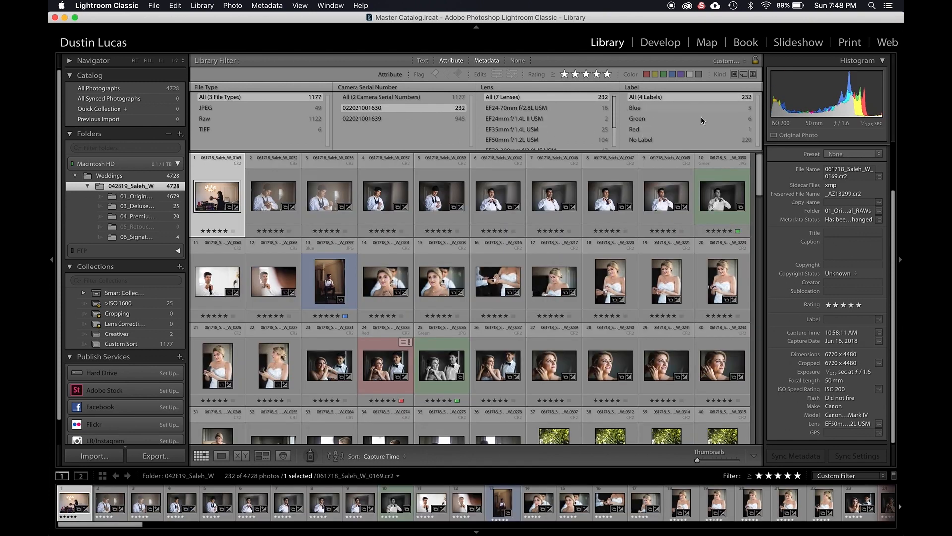
click(645, 129)
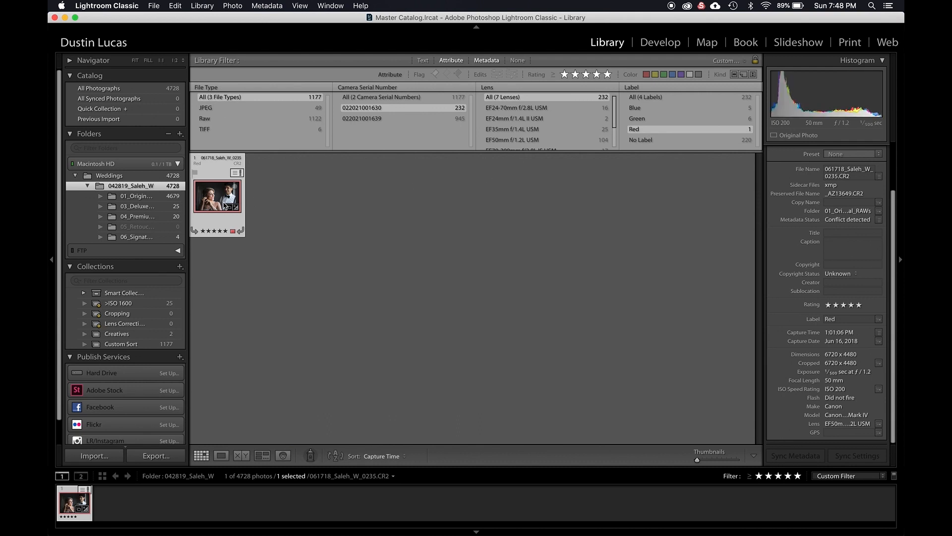
- Show all labels for the camera ending in 1630 and select all its photos, keeping the Red-labelled one as the active photo
click(648, 97)
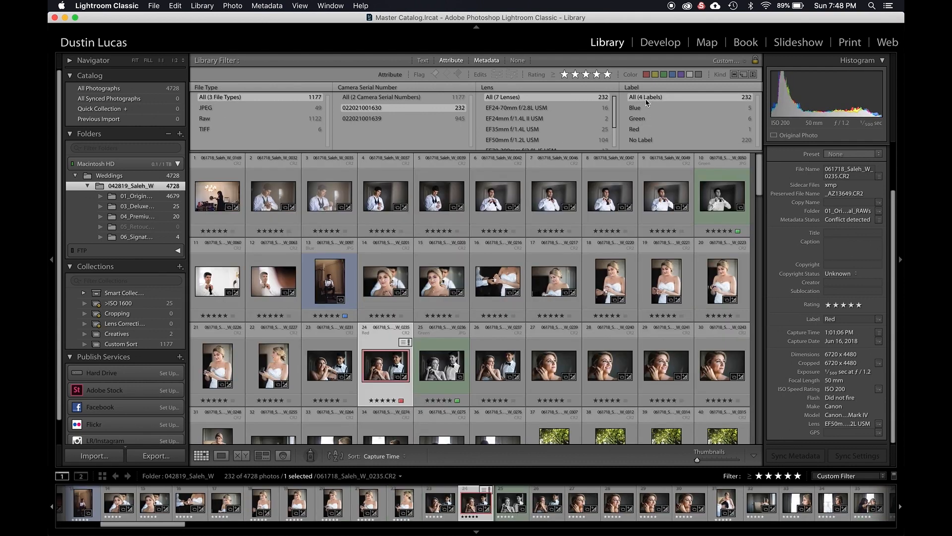
key(super+a)
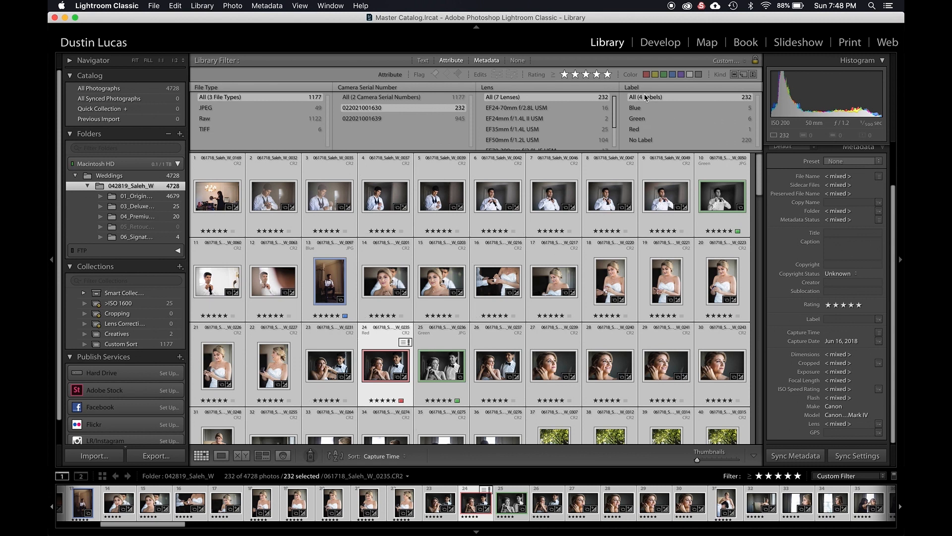
click(638, 129)
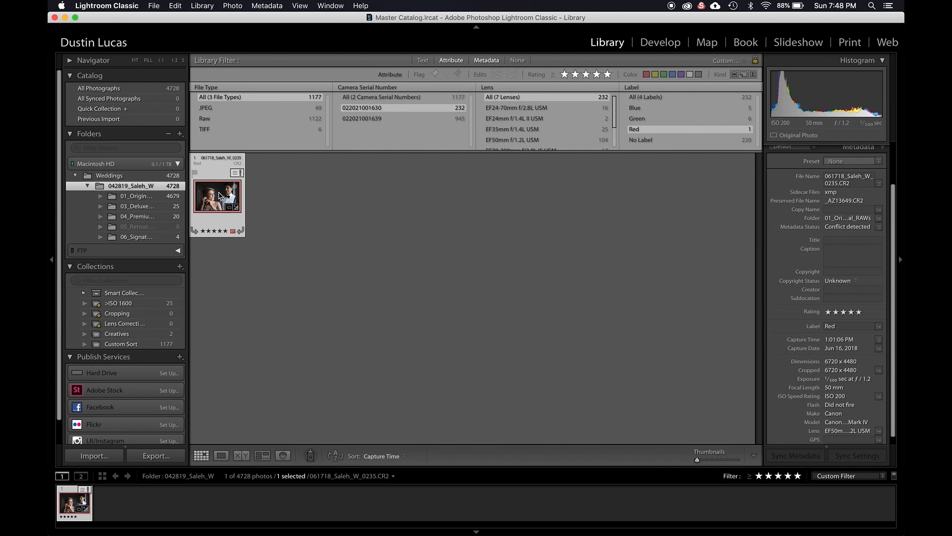
click(640, 96)
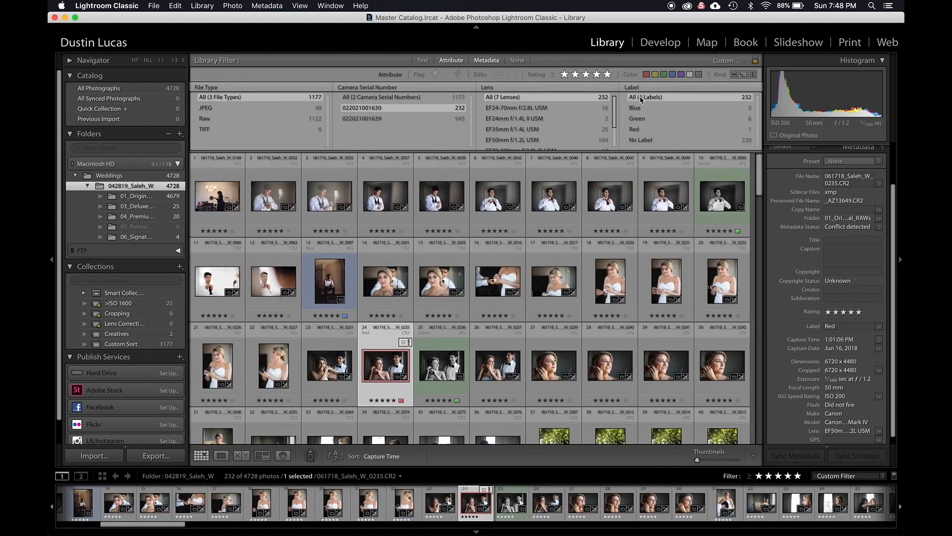
key(super+a)
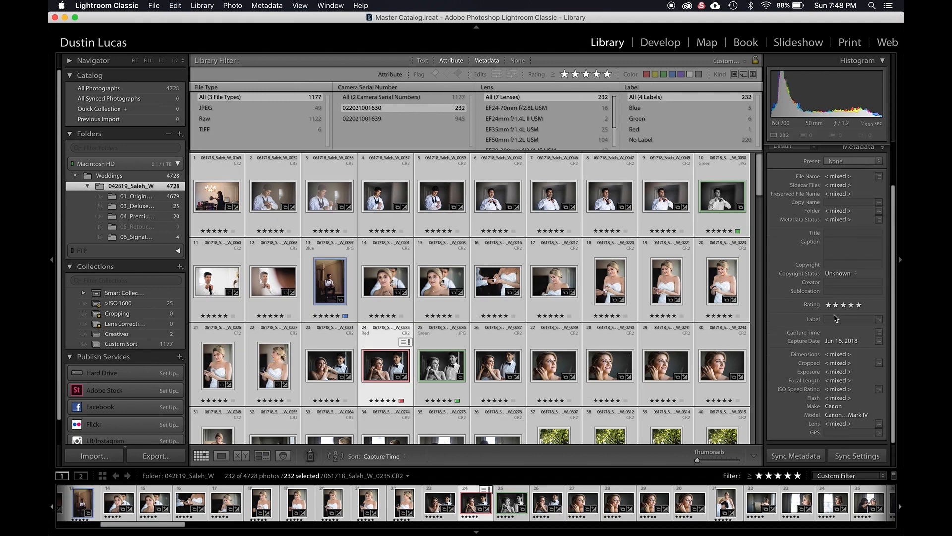
- Correct the capture time of all selected photos to line up with the other camera's Red-labelled photo, and show both cameras' photos together
click(880, 334)
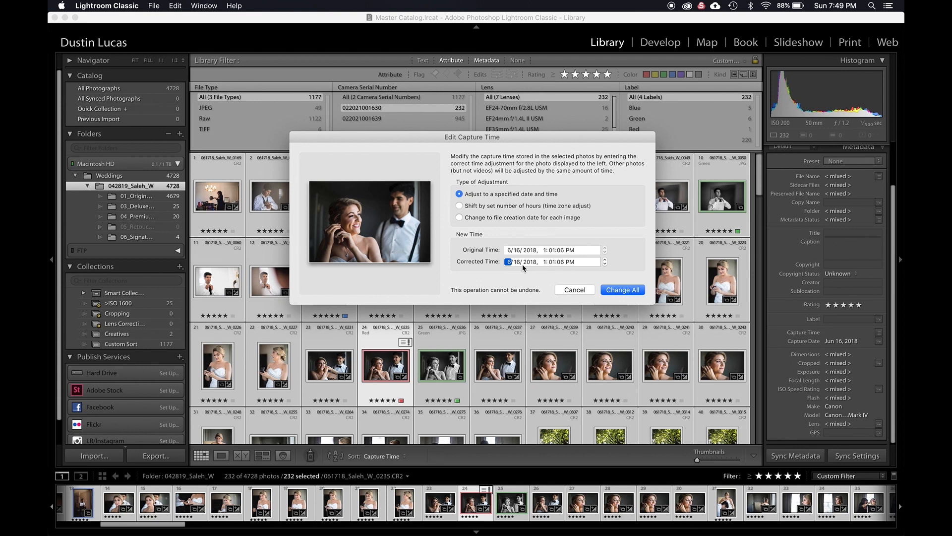
click(552, 262)
text(00)
click(622, 290)
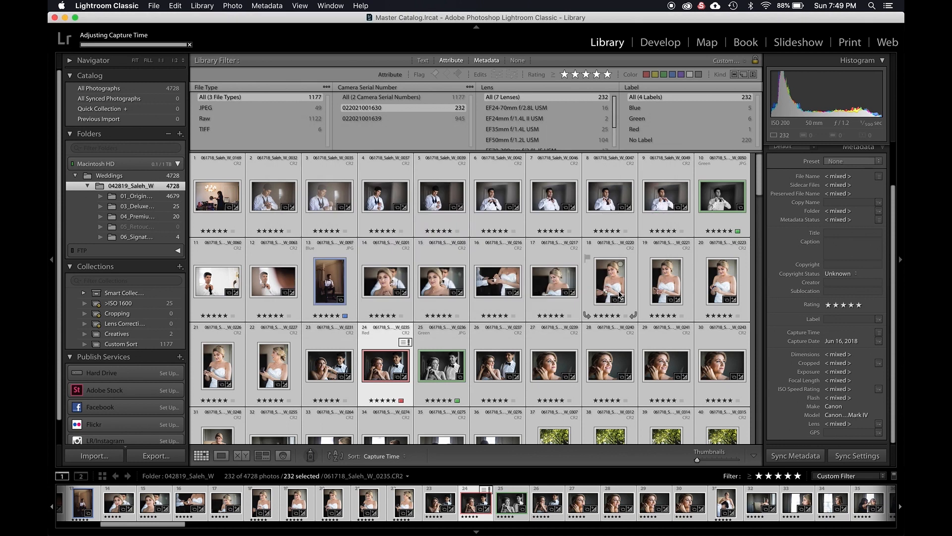
click(399, 97)
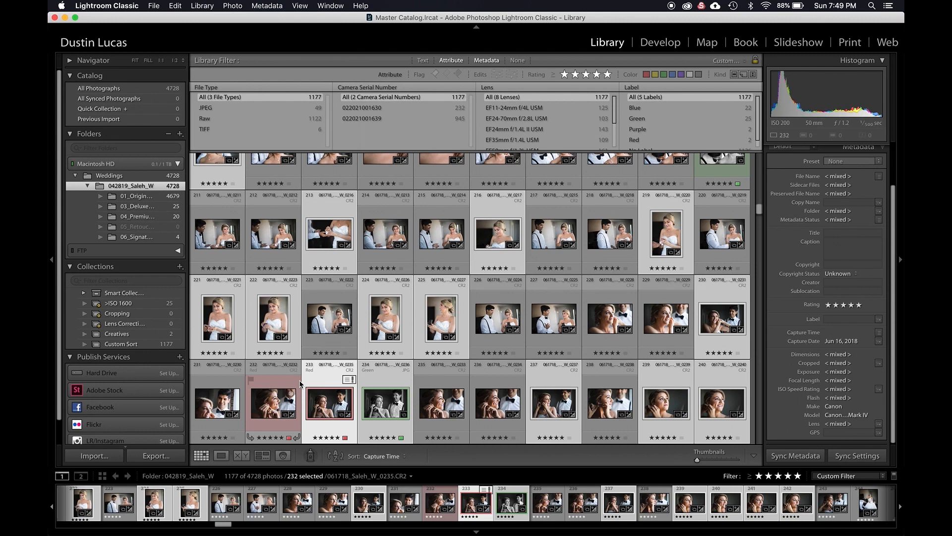
- Compare the enlarged photos around the two Red-labelled shots to check that both cameras' sequence is in order, and return to the grid
double_click(215, 407)
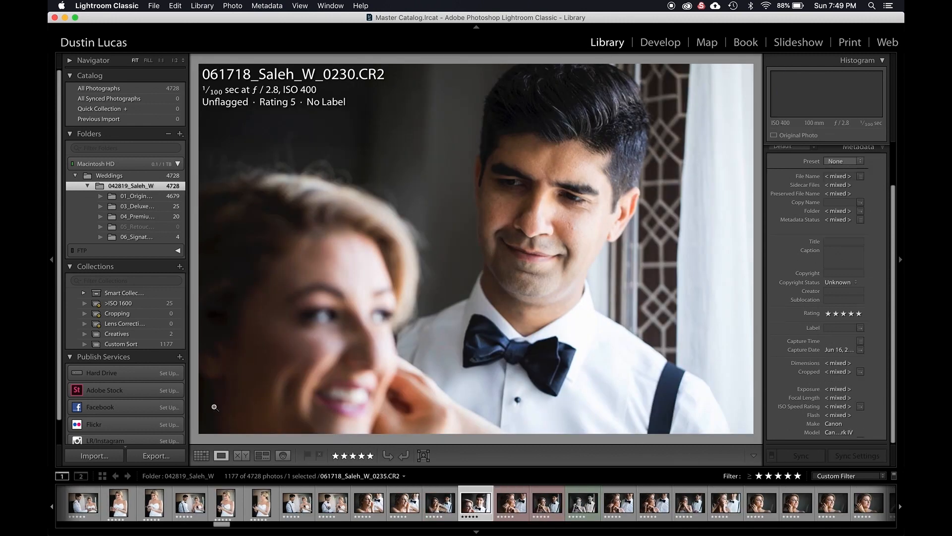
key(Right)
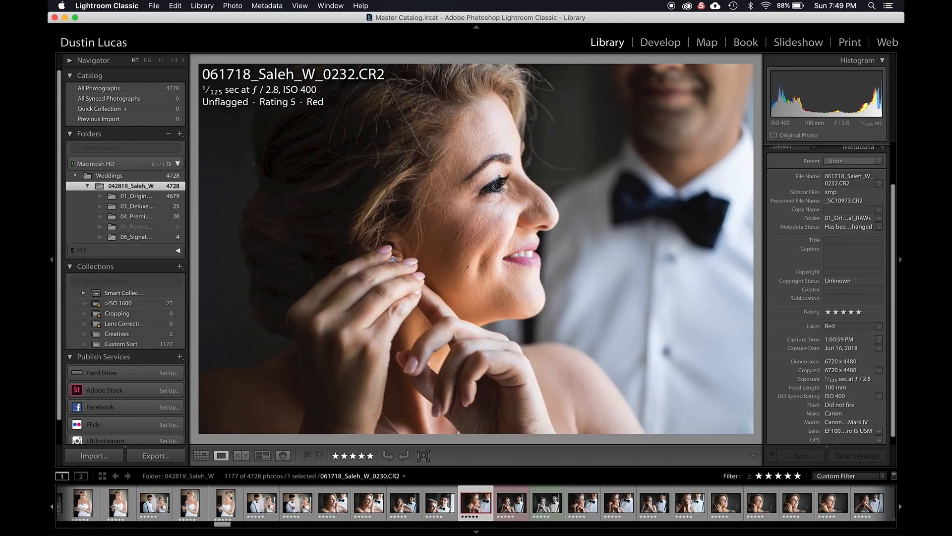
key(Right)
key(Left)
key(Right)
key(Left)
key(Right)
key(Right)
key(Right)
key(Right)
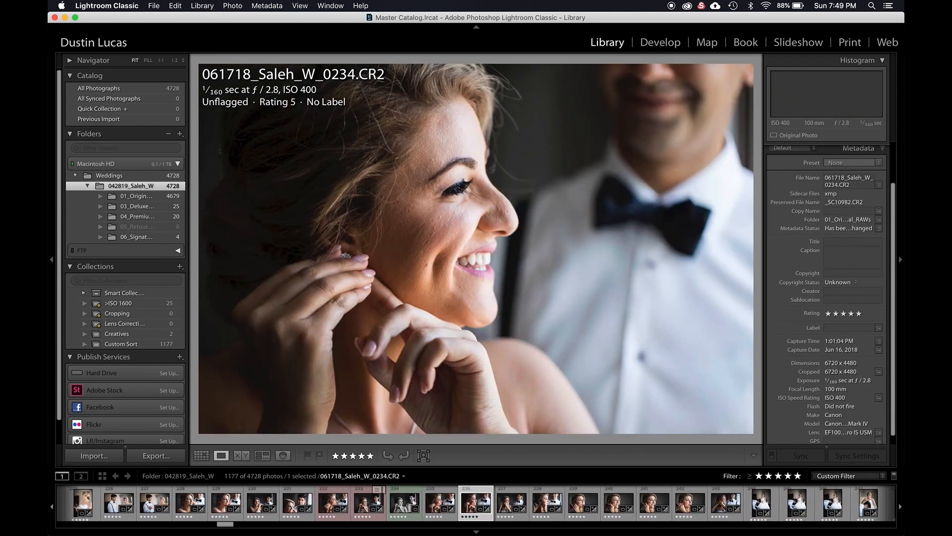
key(g)
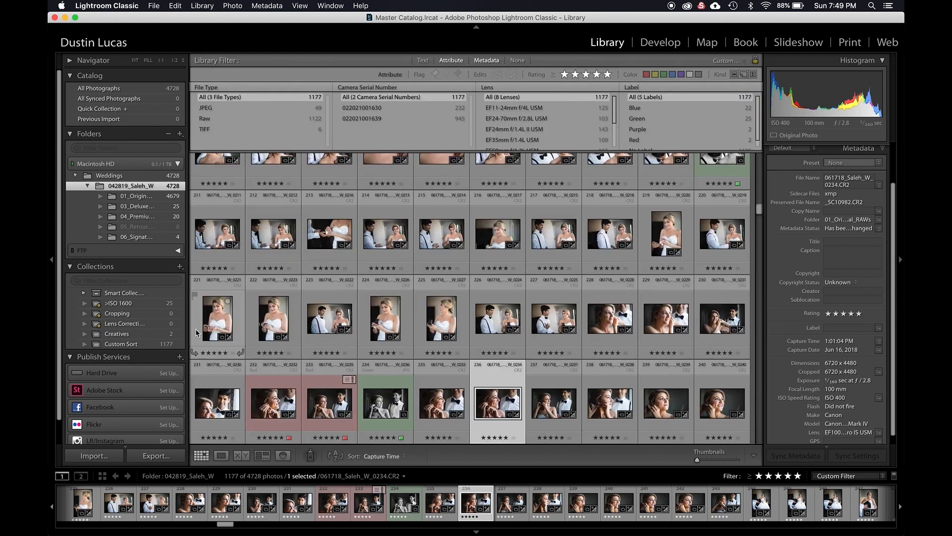
scroll(397, 305, down, 2)
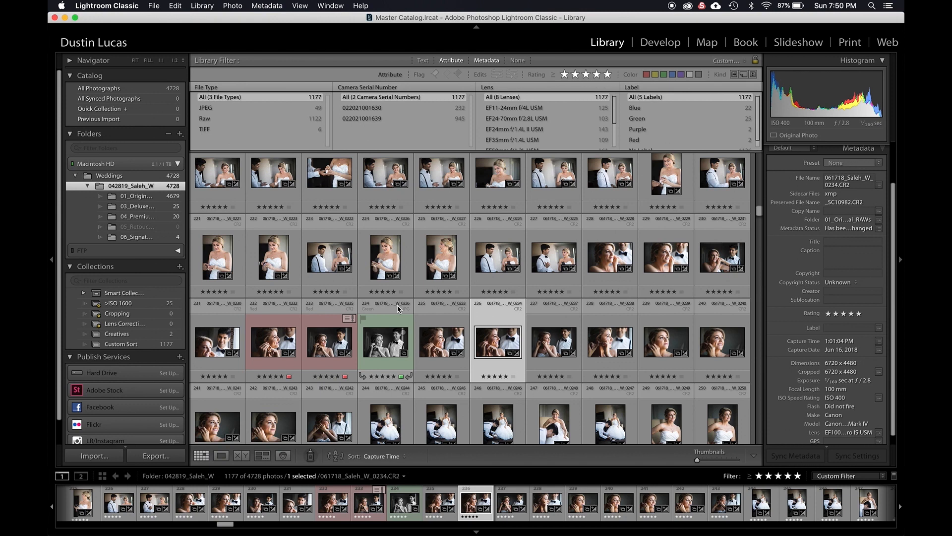
- Review the available sort criteria for the five-star photos from the start of the grid, keeping Capture Time
key(Home)
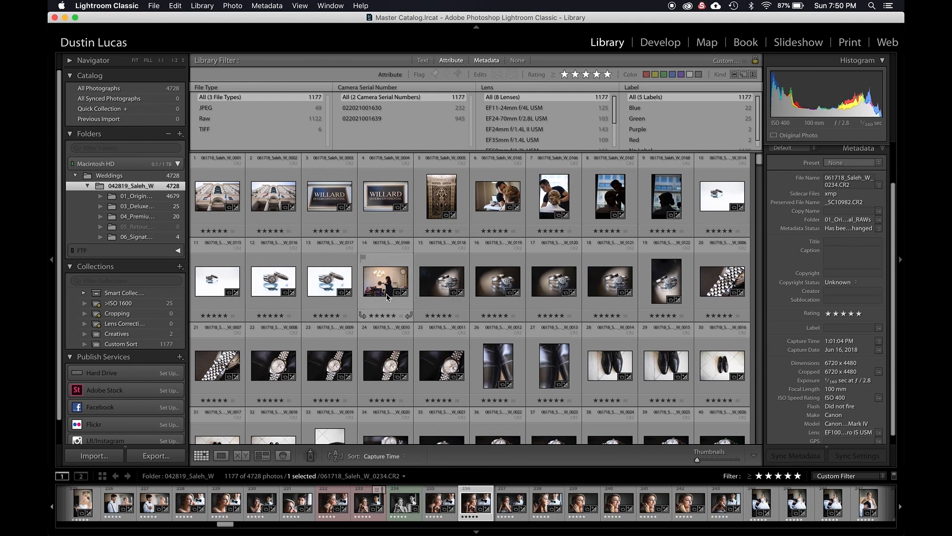
click(378, 457)
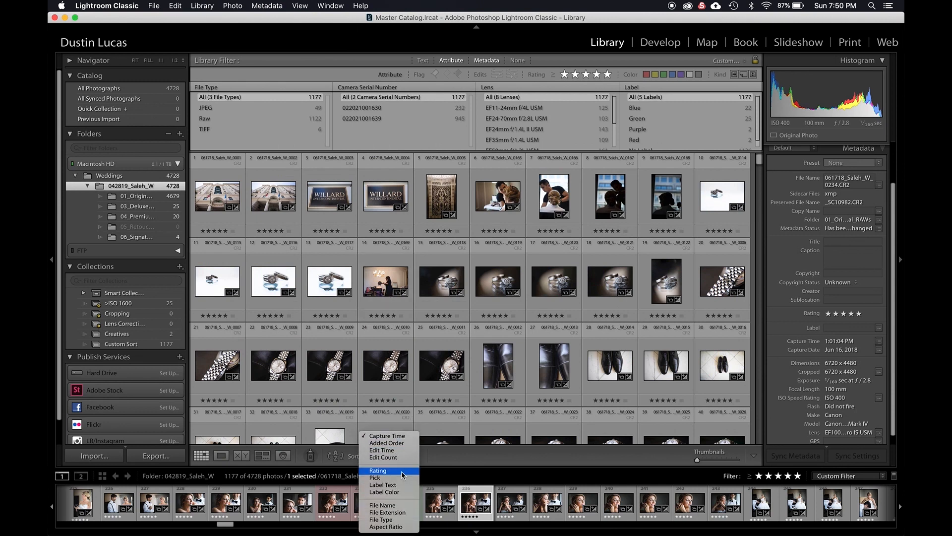
click(432, 457)
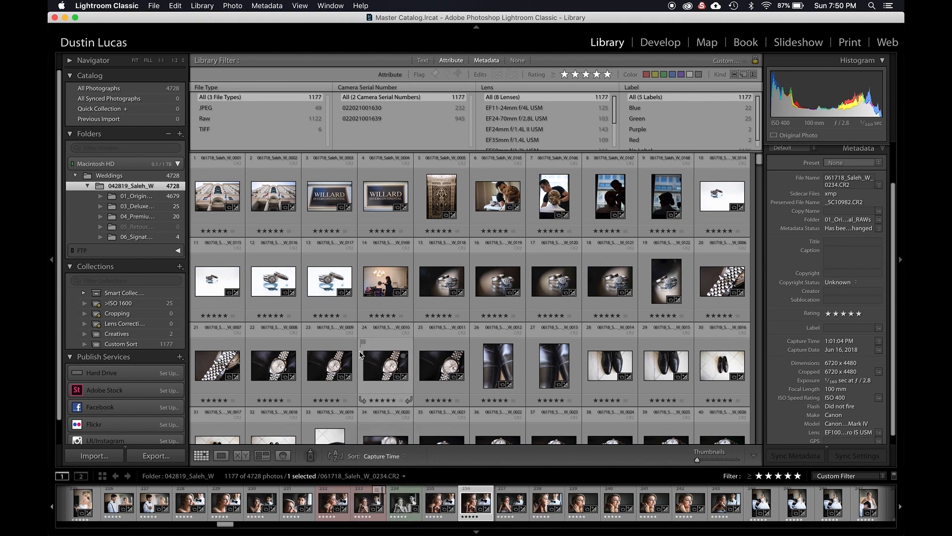
- Try to move the folder's first photo further along the grid by hand, and dismiss the resulting notice
key(Home)
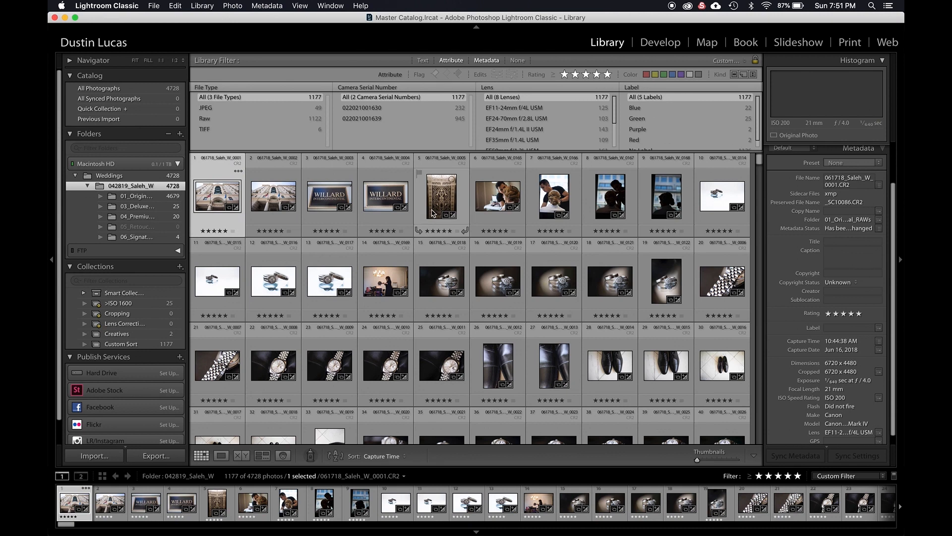
click(436, 285)
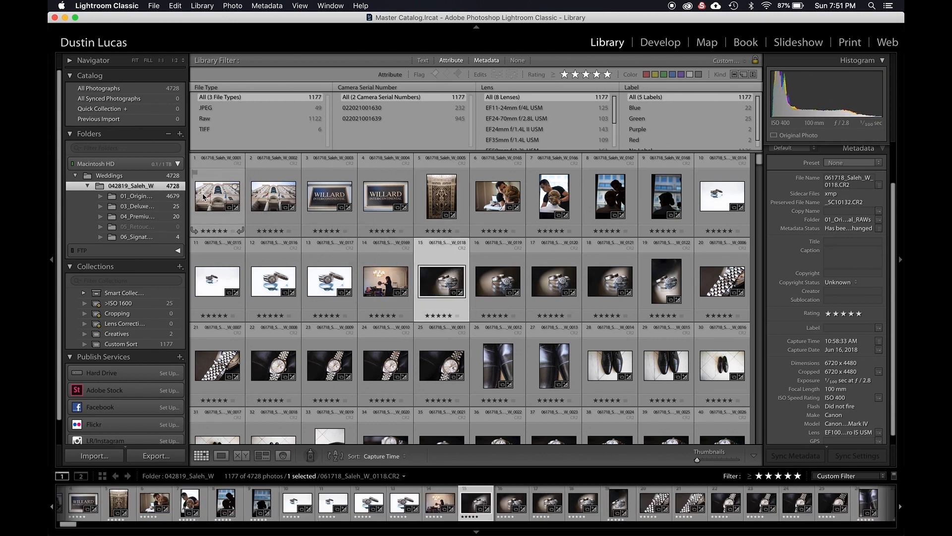
drag(203, 197, 254, 208)
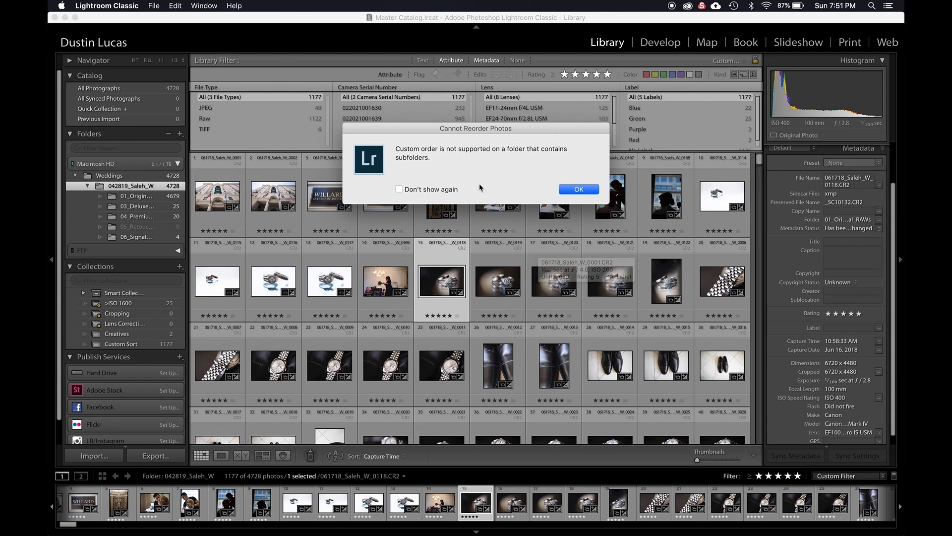
click(579, 189)
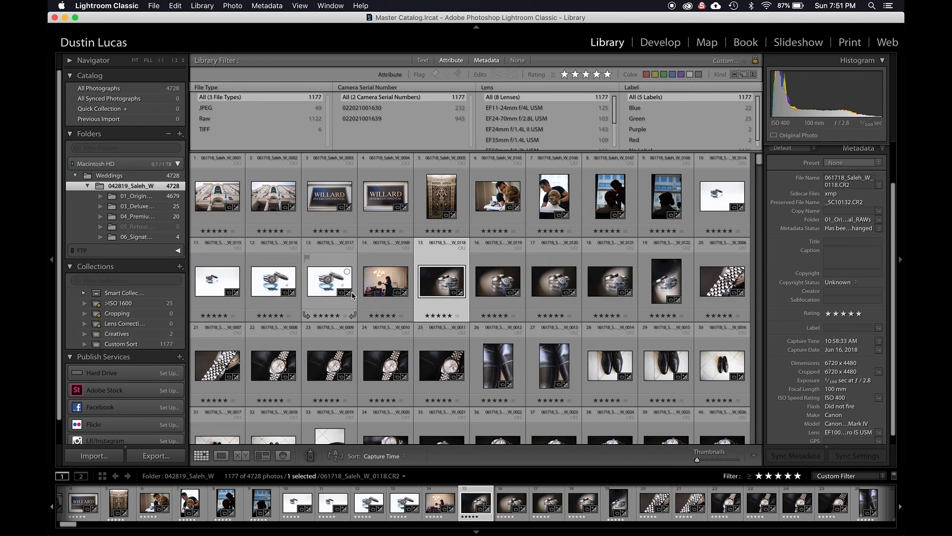
- Create a collection named Reorder Files that includes all the filtered five-star photos, and clear the selection
key(super+a)
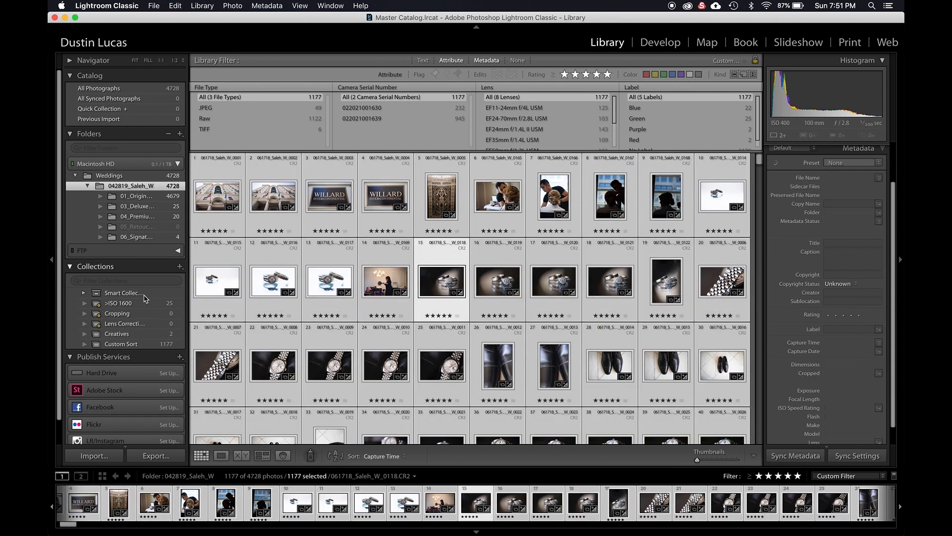
click(181, 268)
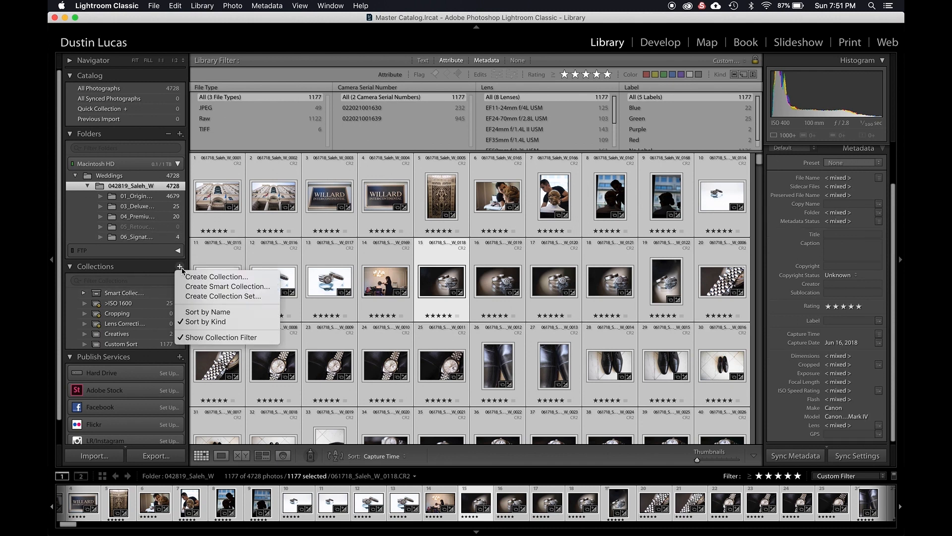
click(206, 278)
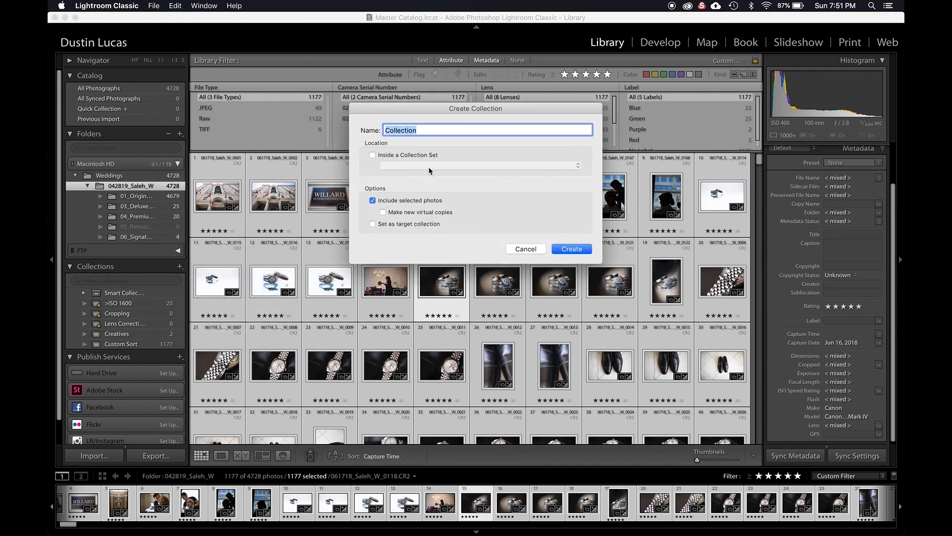
text(Reorder Files)
click(565, 249)
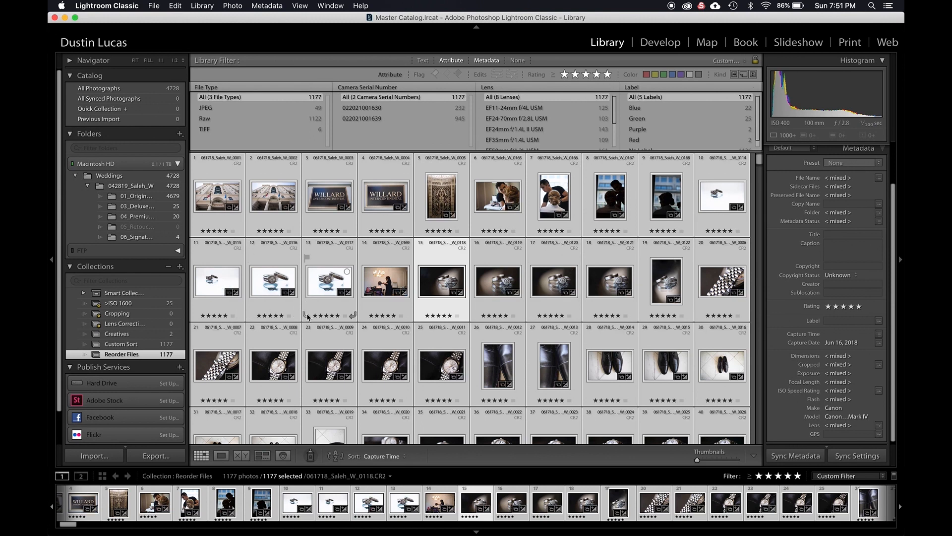
key(super+d)
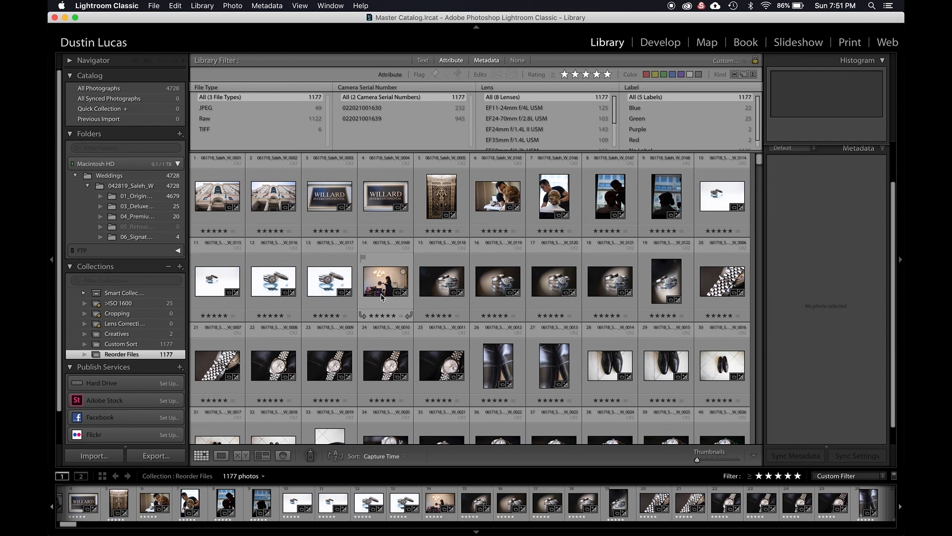
- Select the run of bridal detail photos in the Reorder Files collection, from the first earring photo to the last floral hairpiece photo
scroll(382, 297, down, 3)
scroll(447, 285, up, 3)
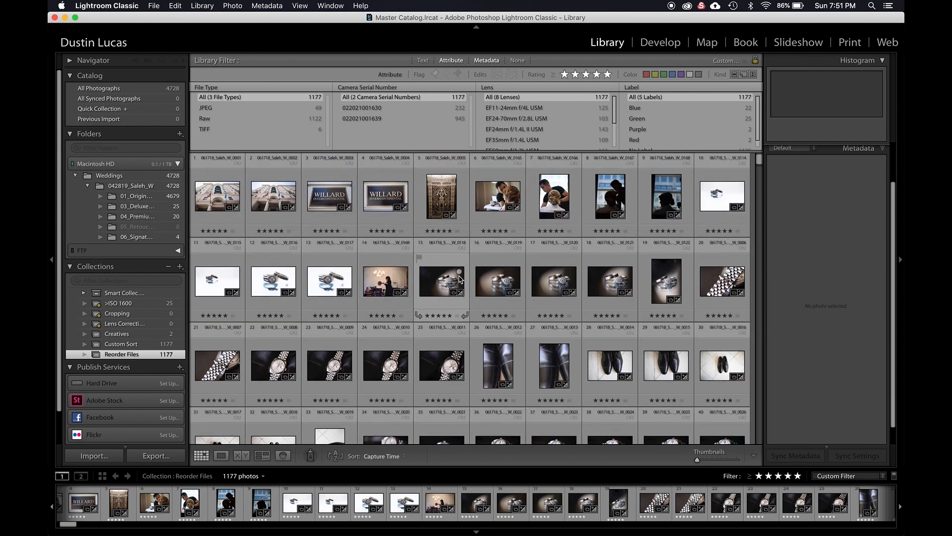
scroll(460, 313, down, 5)
scroll(459, 320, up, 5)
scroll(442, 318, down, 3)
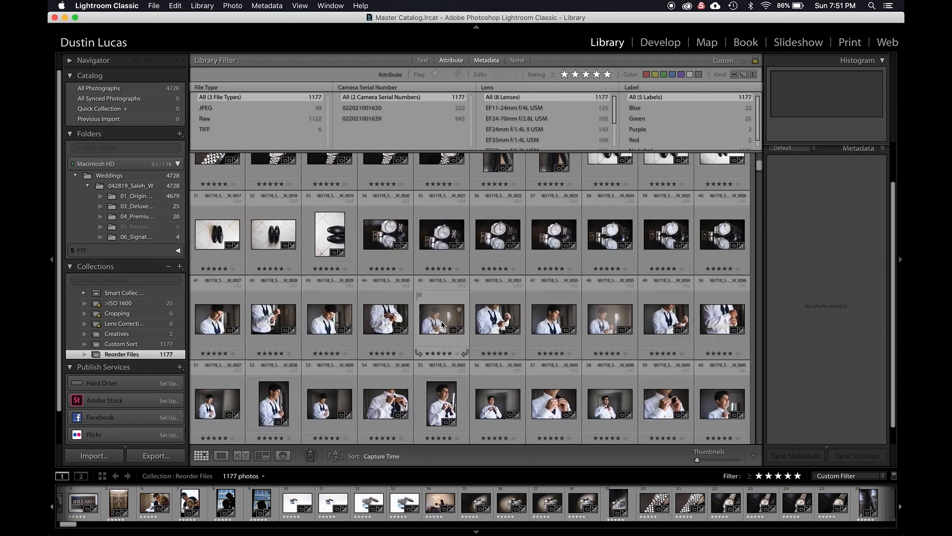
scroll(496, 313, down, 6)
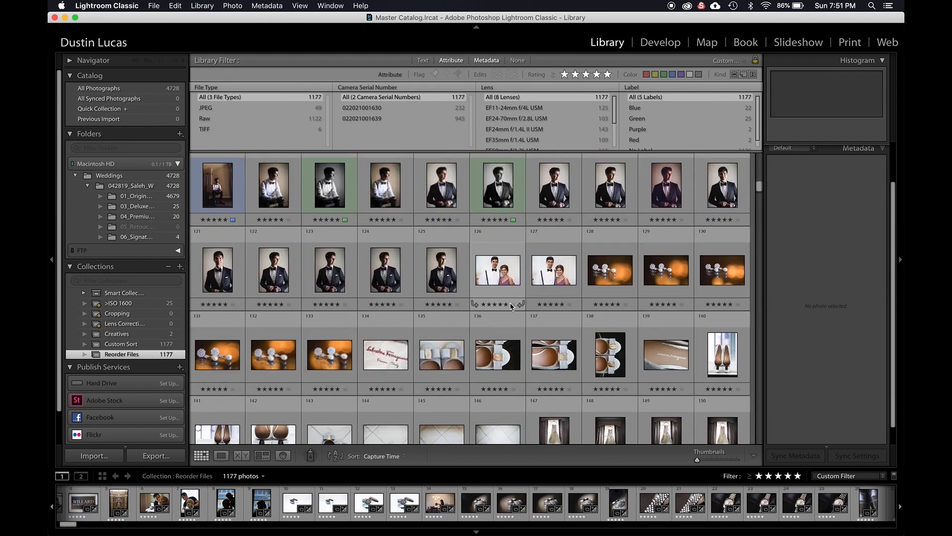
scroll(511, 306, down, 4)
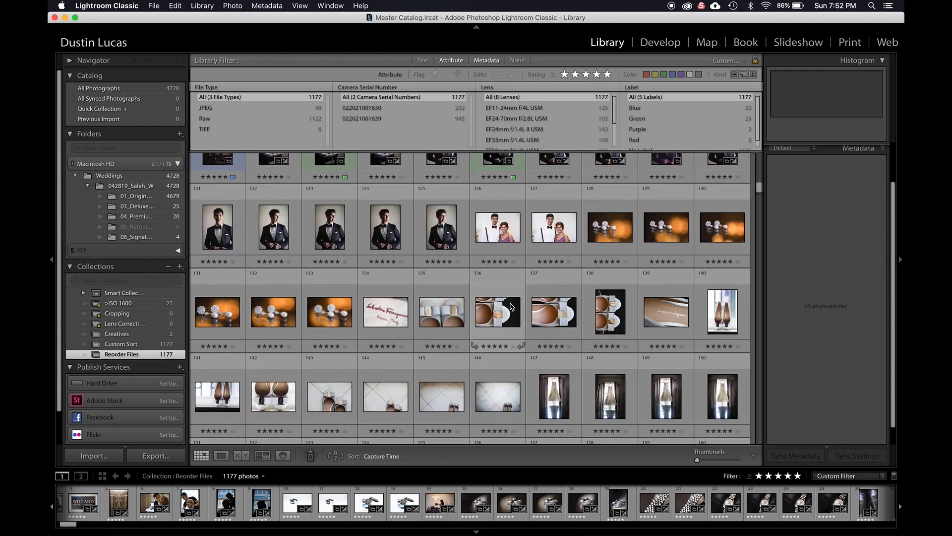
scroll(511, 306, down, 2)
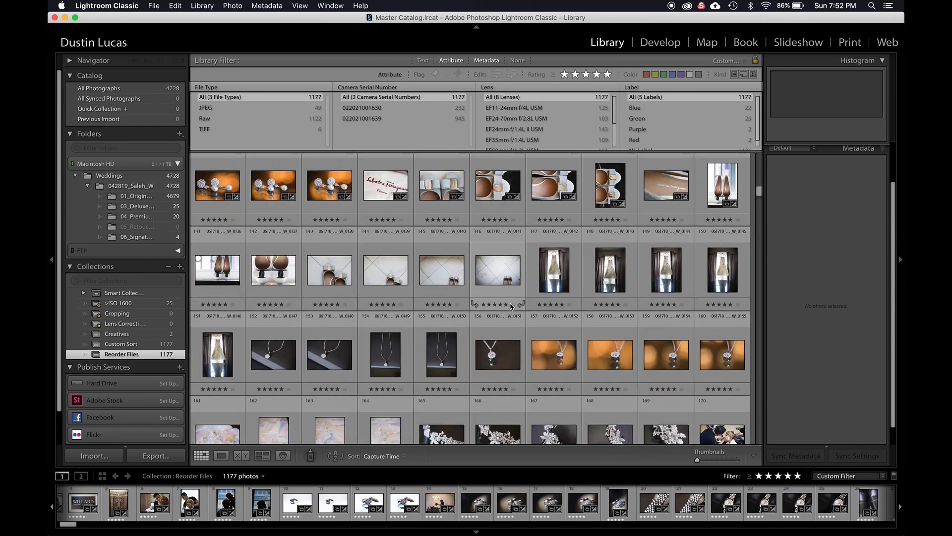
scroll(511, 306, up, 2)
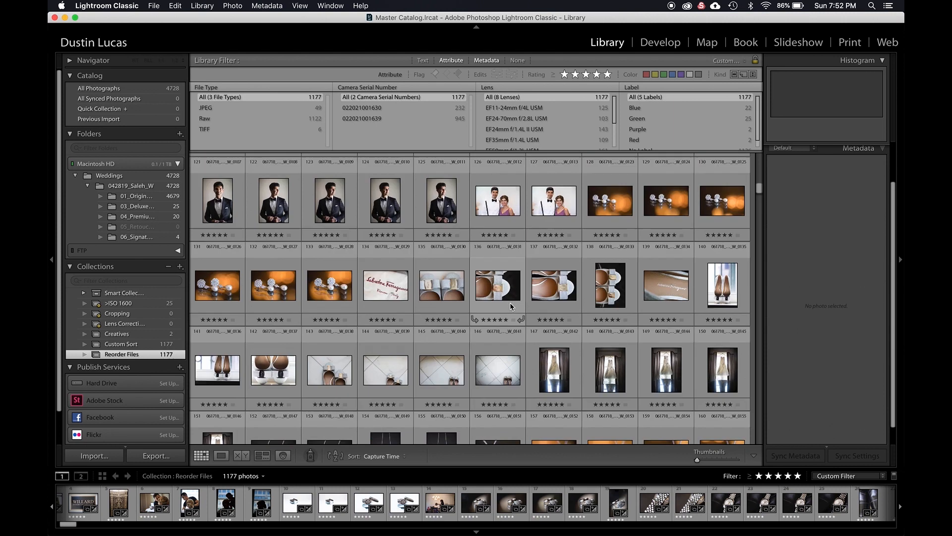
click(591, 226)
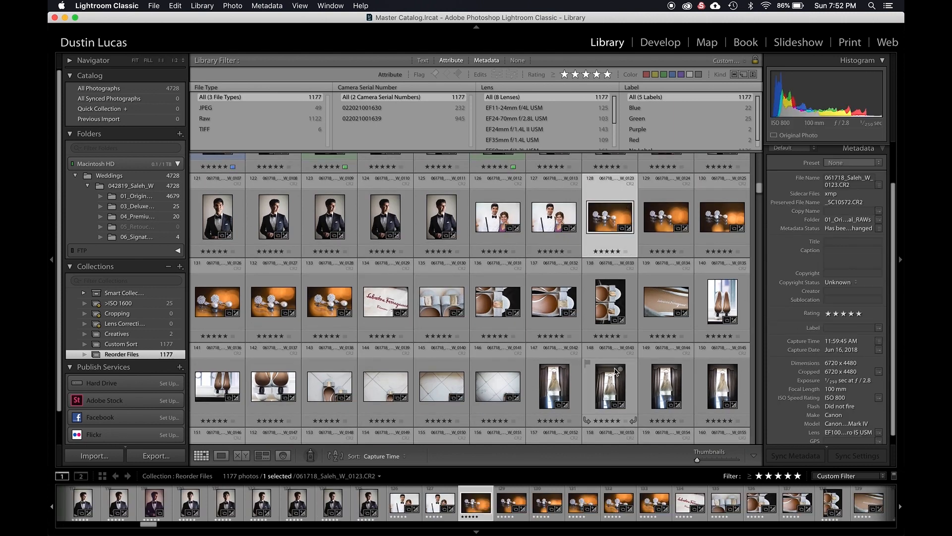
scroll(615, 372, down, 2)
scroll(615, 372, down, 6)
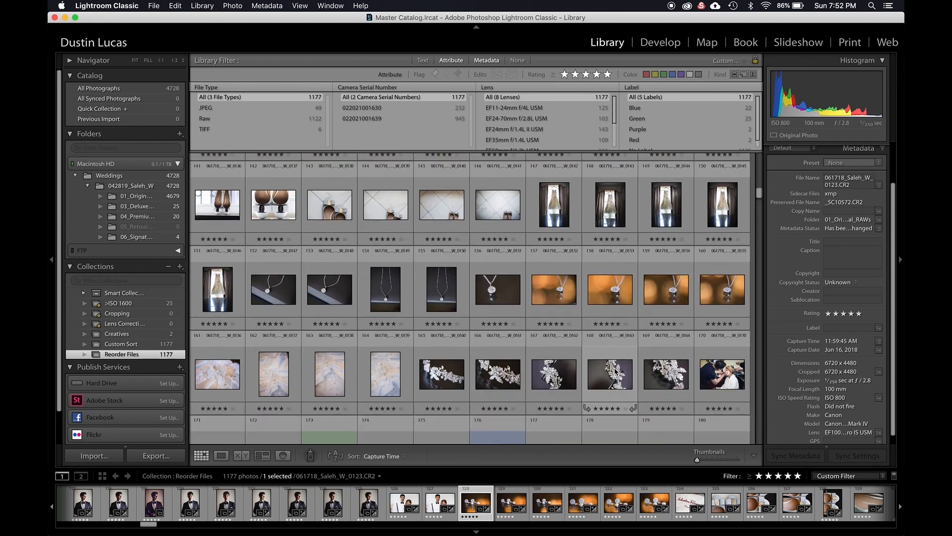
scroll(615, 371, down, 1)
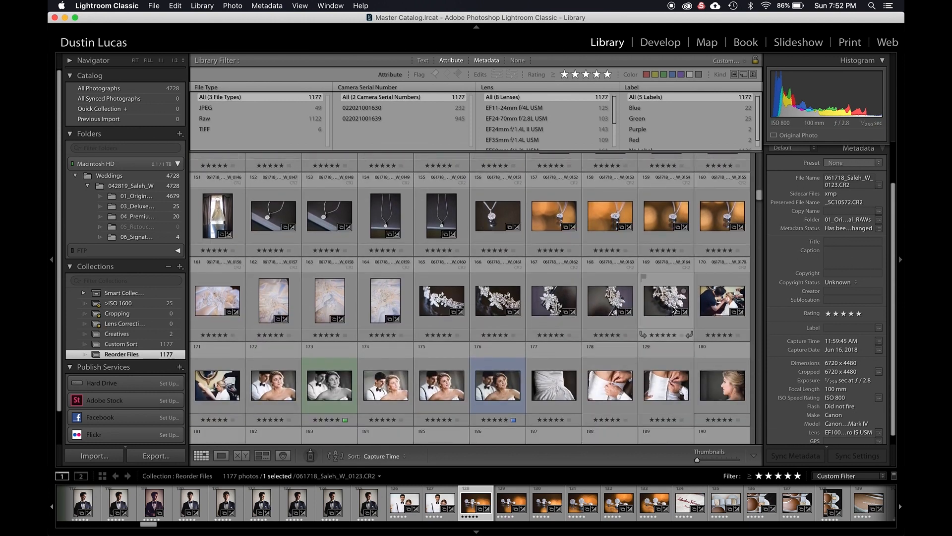
shift+click(674, 309)
scroll(669, 315, up, 10)
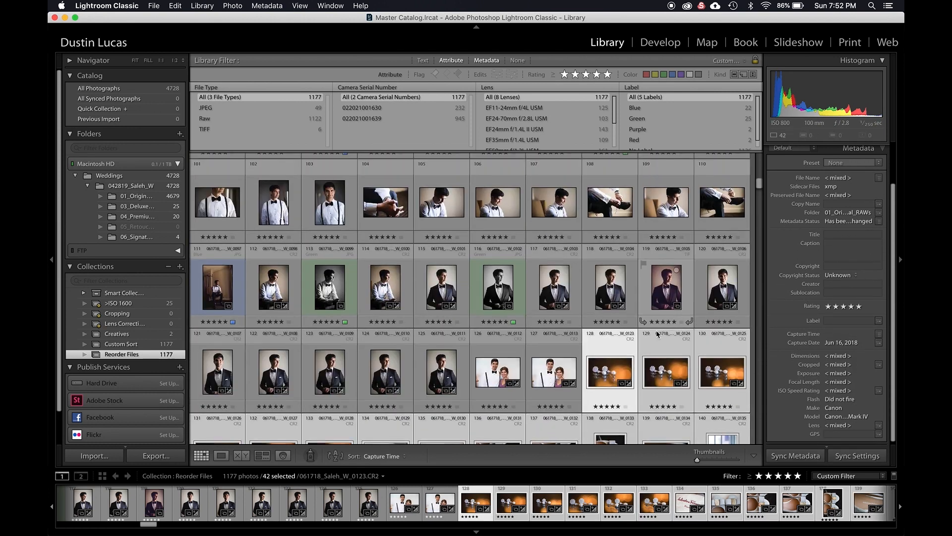
drag(612, 371, 182, 193)
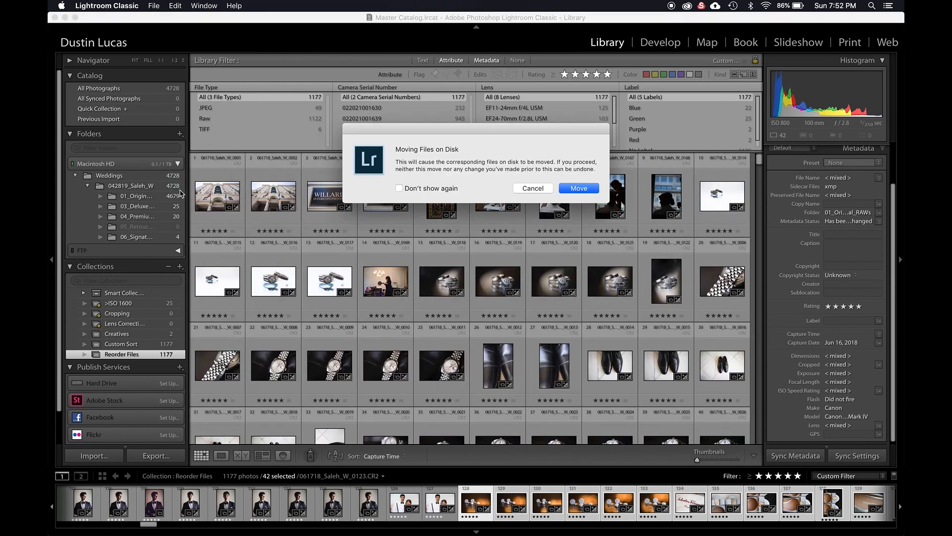
click(534, 189)
scroll(459, 296, down, 15)
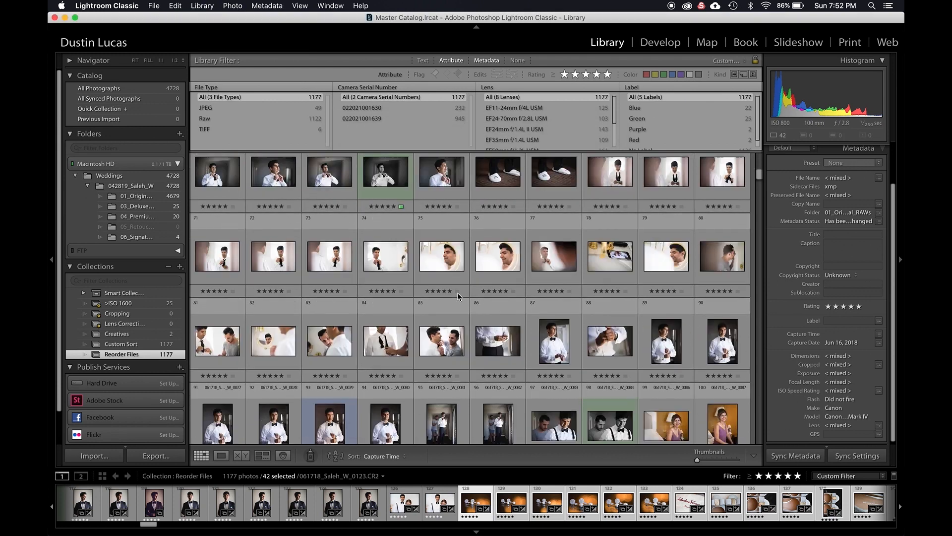
scroll(459, 296, down, 3)
click(585, 189)
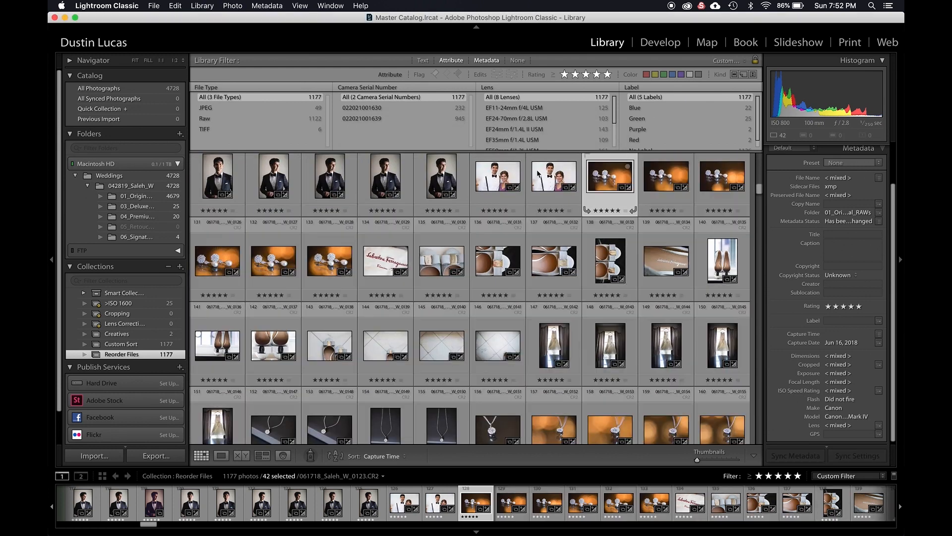
key(super+z)
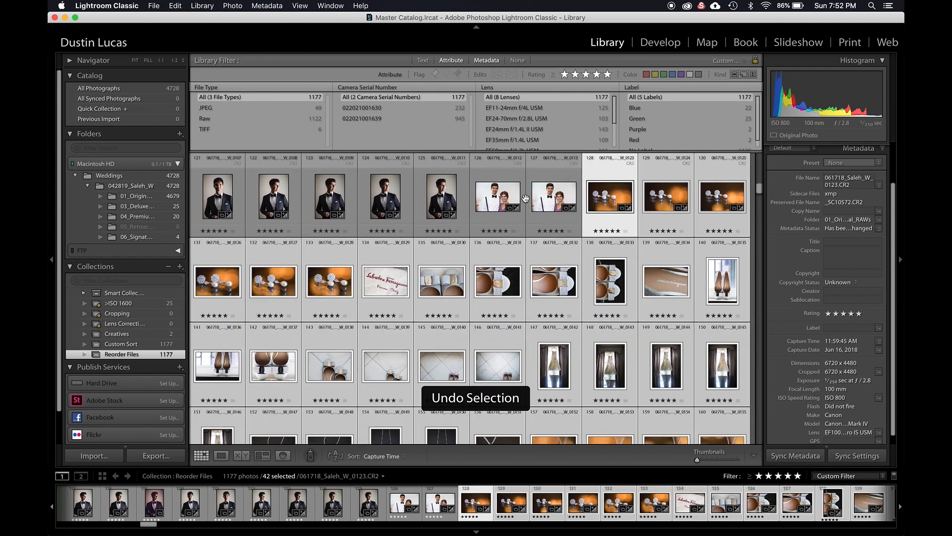
- Move the selected bridal detail photos to the very beginning of the collection, and look through the custom order
scroll(623, 245, up, 3)
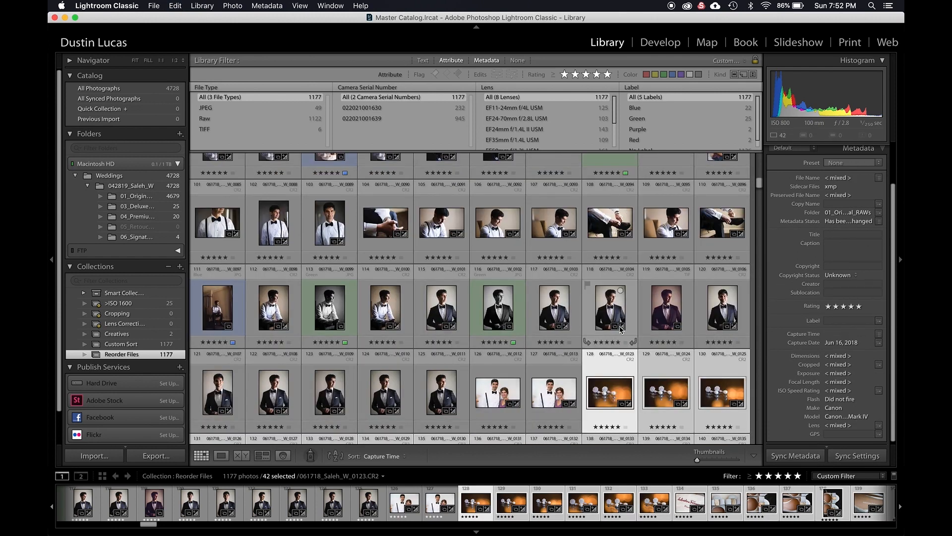
drag(606, 383, 272, 184)
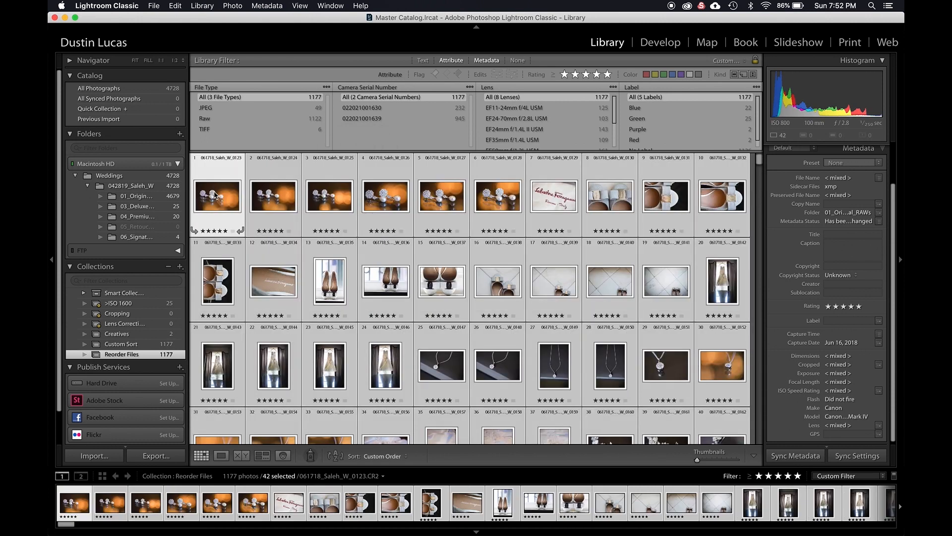
scroll(298, 231, down, 3)
scroll(298, 231, down, 2)
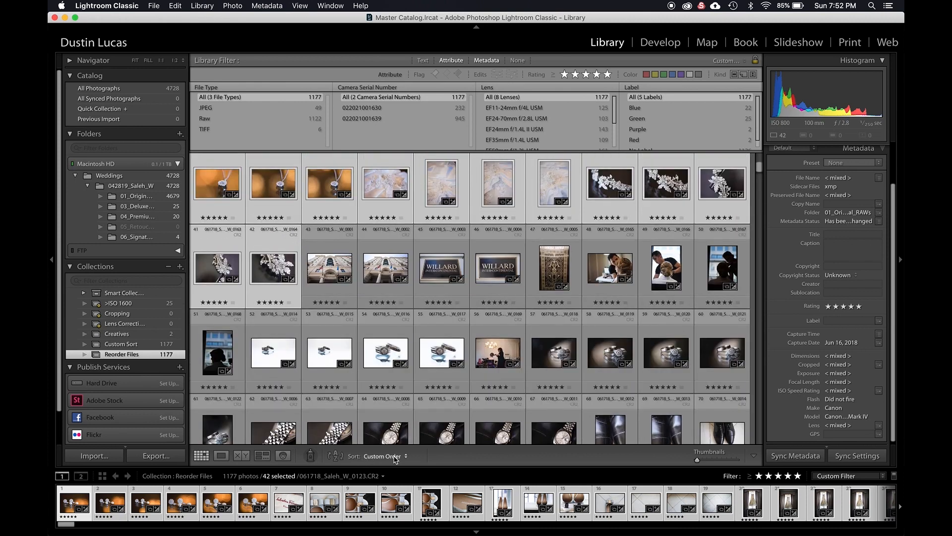
scroll(415, 357, down, 5)
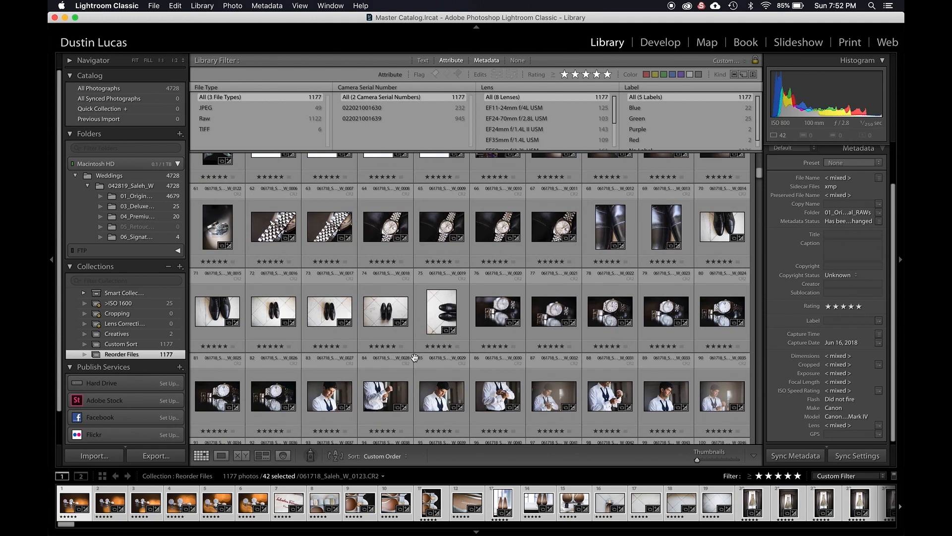
- Select the run of five hotel photos in the Reorder Files collection, from the first facade shot to the ornate door
scroll(415, 357, up, 10)
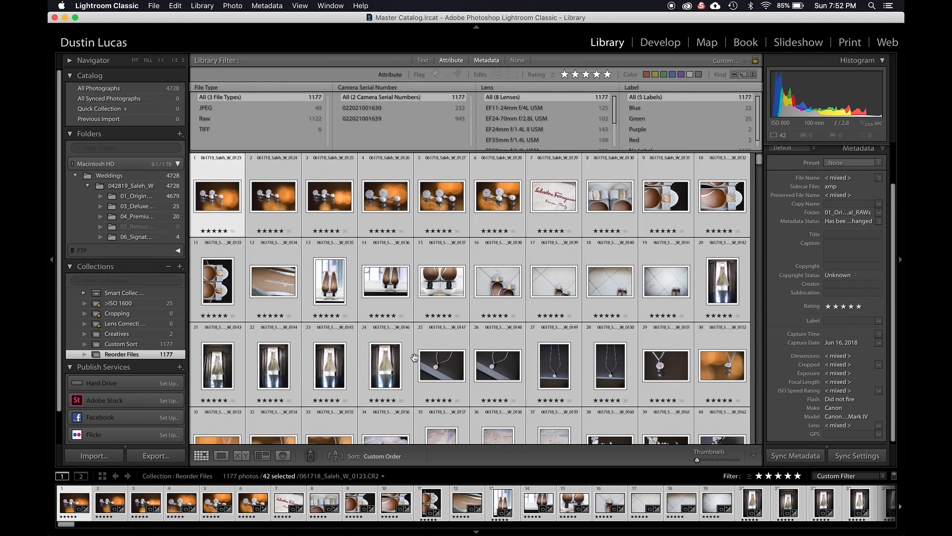
scroll(411, 378, down, 10)
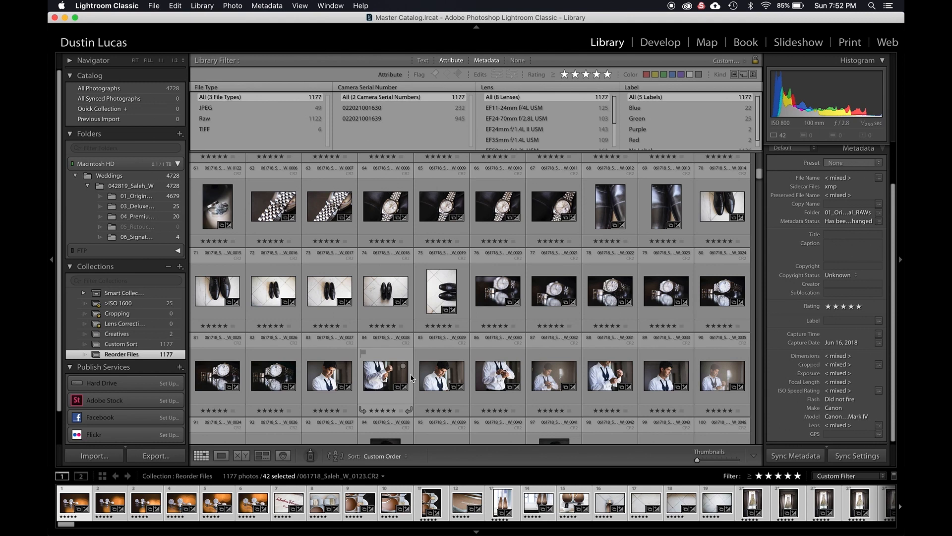
scroll(407, 357, up, 2)
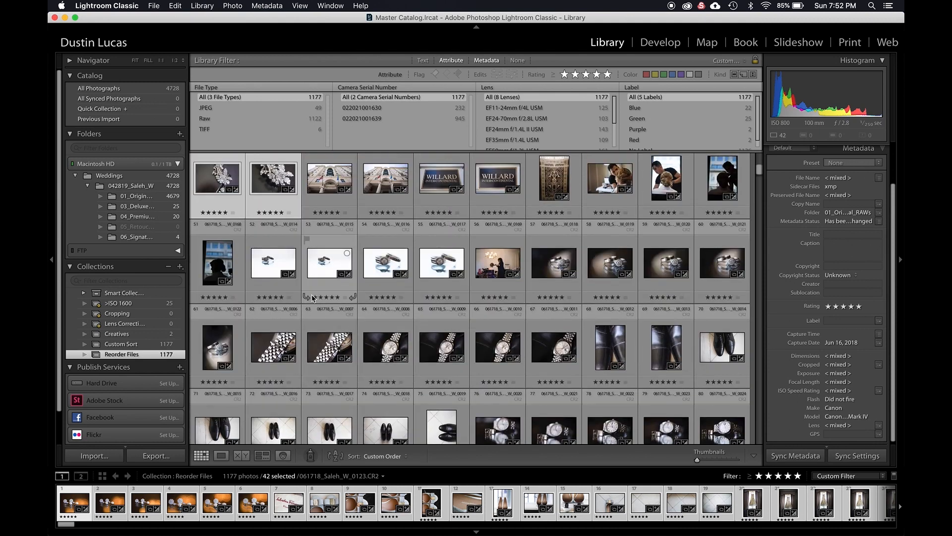
scroll(349, 228, up, 3)
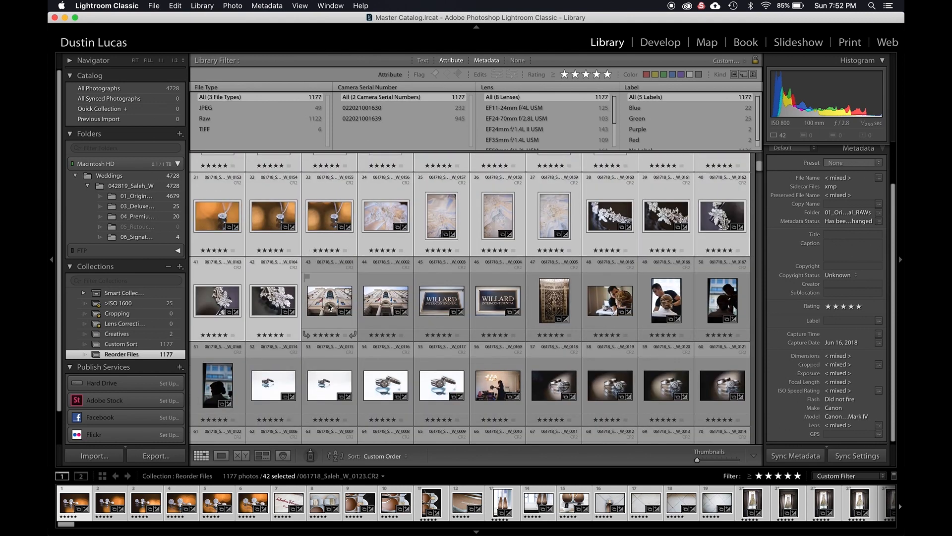
click(328, 307)
key(shift+Right)
key(shift+Right)
key(shift+Right)
key(shift+Right)
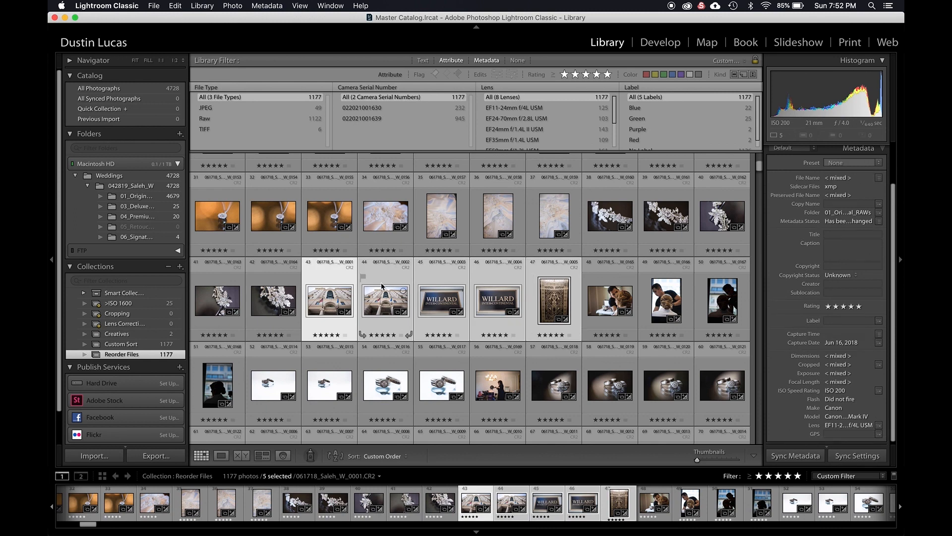
- Try to pick up the selected hotel photos for moving, and restore the five-photo selection whenever it is lost
scroll(390, 286, up, 4)
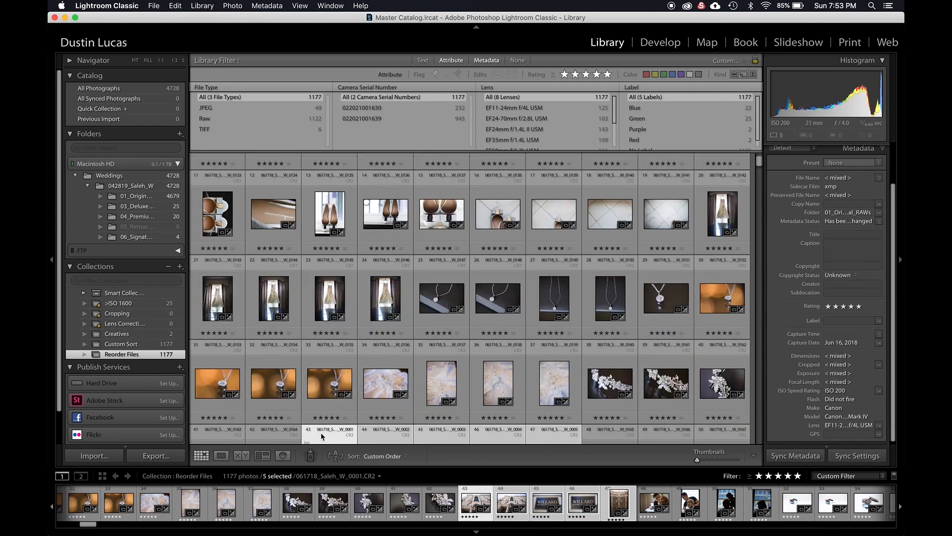
click(321, 436)
key(Escape)
scroll(322, 402, down, 2)
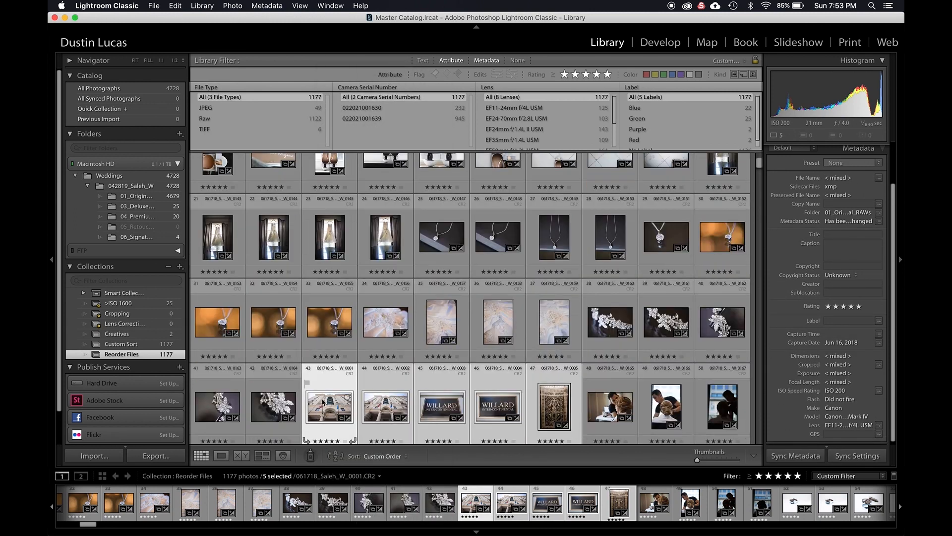
click(322, 388)
key(ctrl+z)
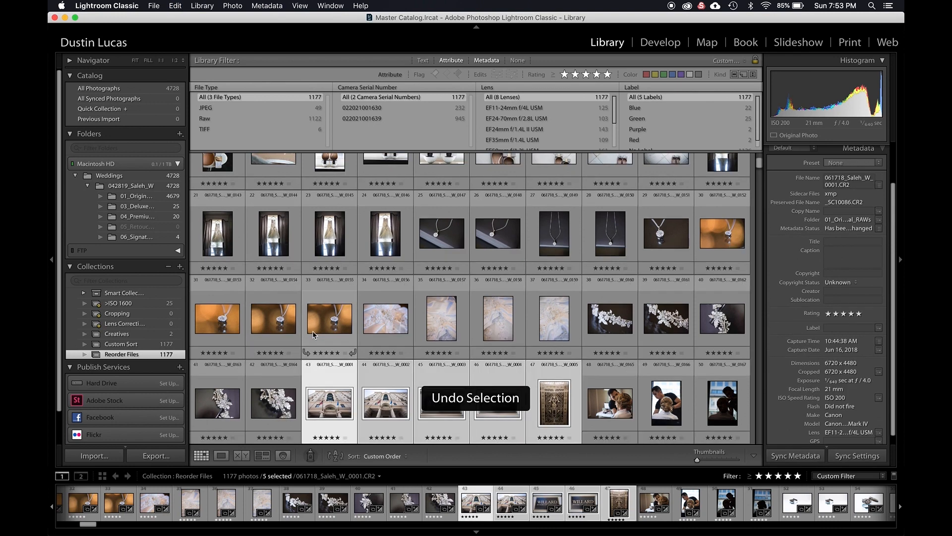
click(338, 386)
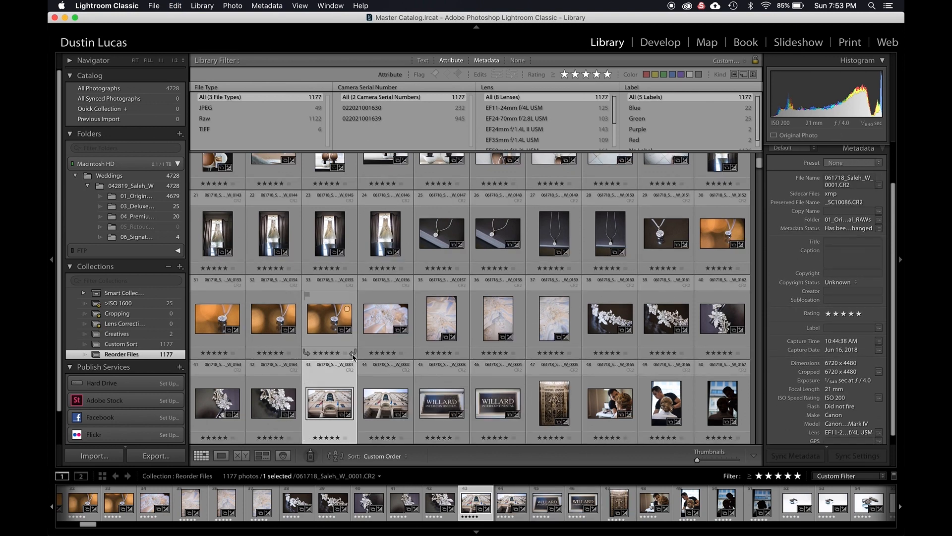
key(super+z)
click(341, 384)
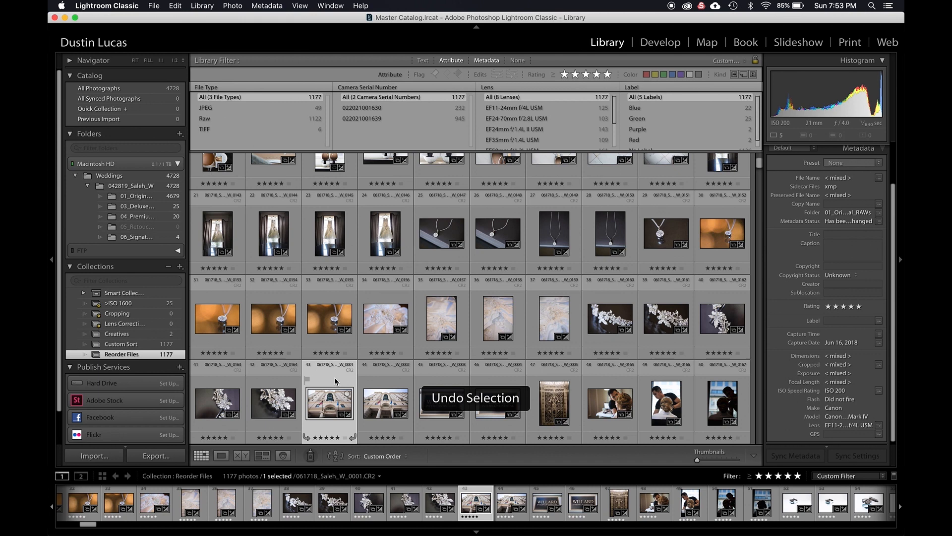
shift+click(551, 394)
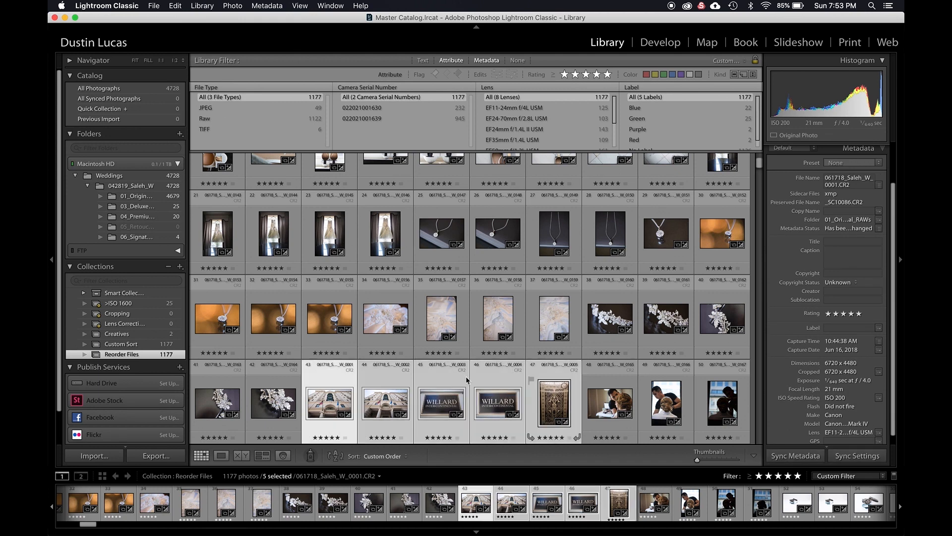
- Select the five hotel photos, from the first facade shot to the ornate door, and move them to the very beginning of the collection
click(341, 381)
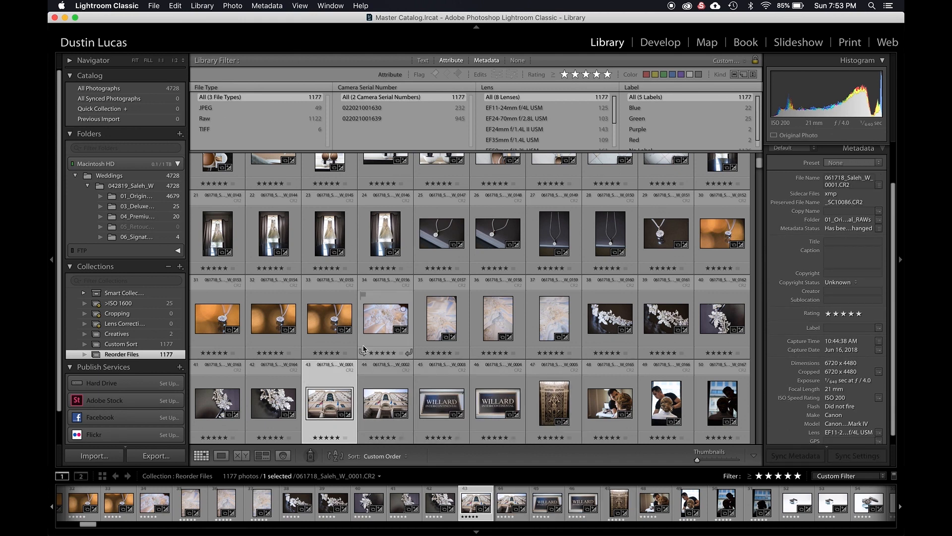
scroll(377, 377, down, 2)
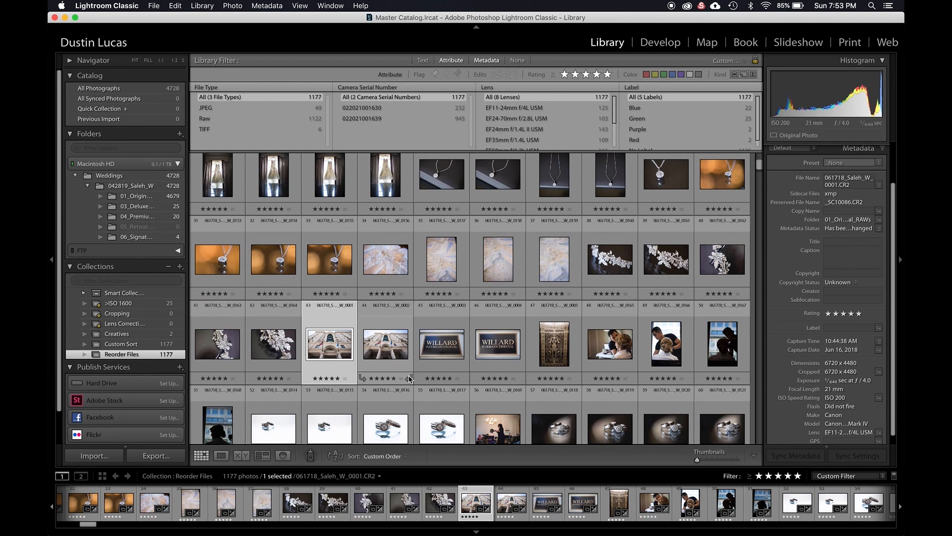
shift+click(545, 350)
drag(381, 344, 212, 192)
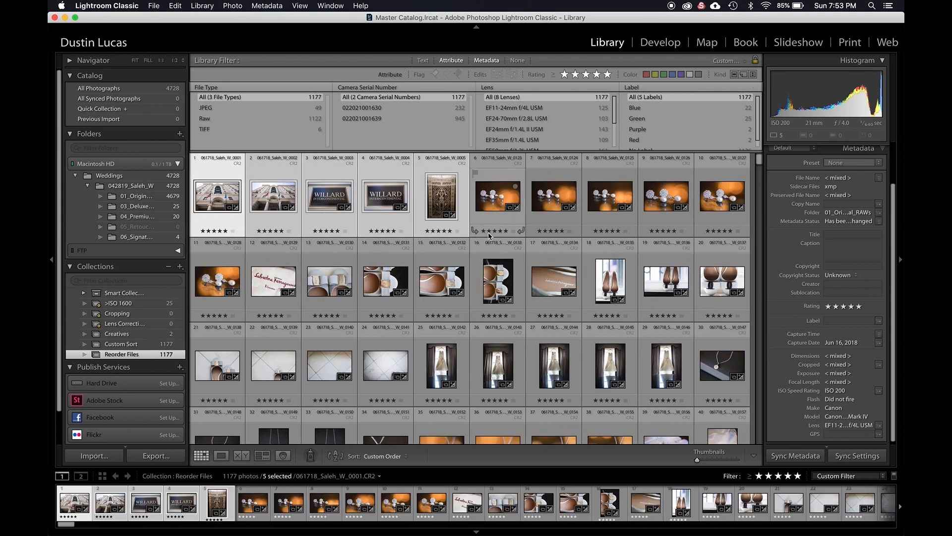
- Select the nine ring photos, excluding the room photo between them, and move them directly after the last floral hairpiece photo
scroll(549, 347, down, 5)
scroll(550, 348, down, 4)
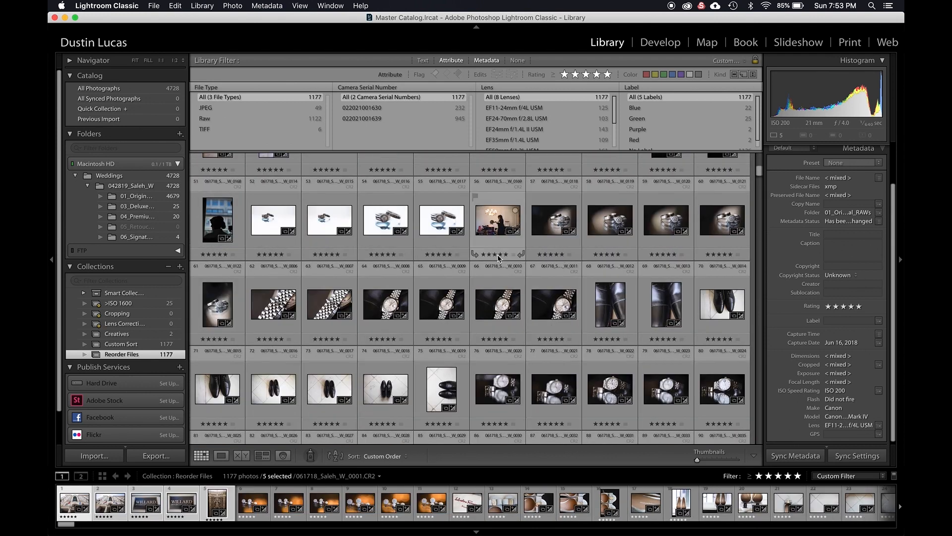
scroll(540, 253, up, 2)
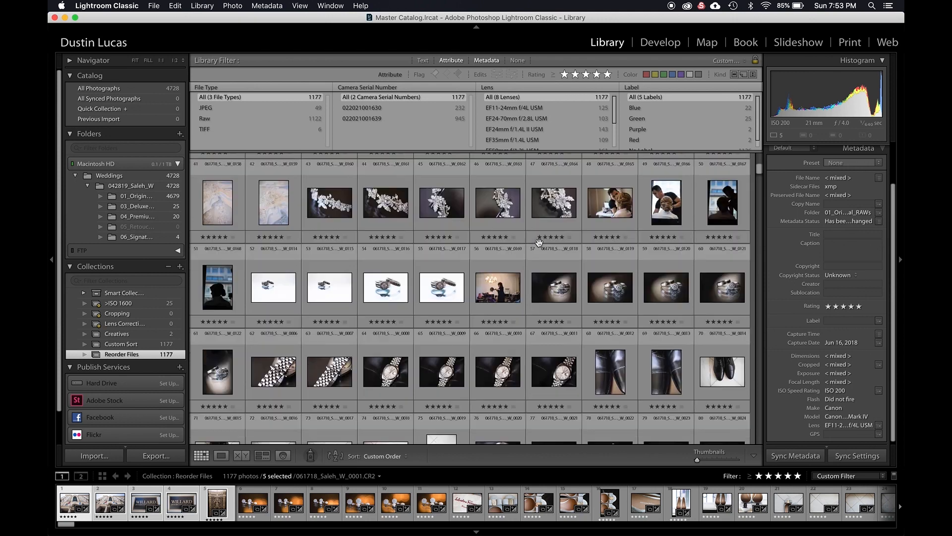
click(550, 290)
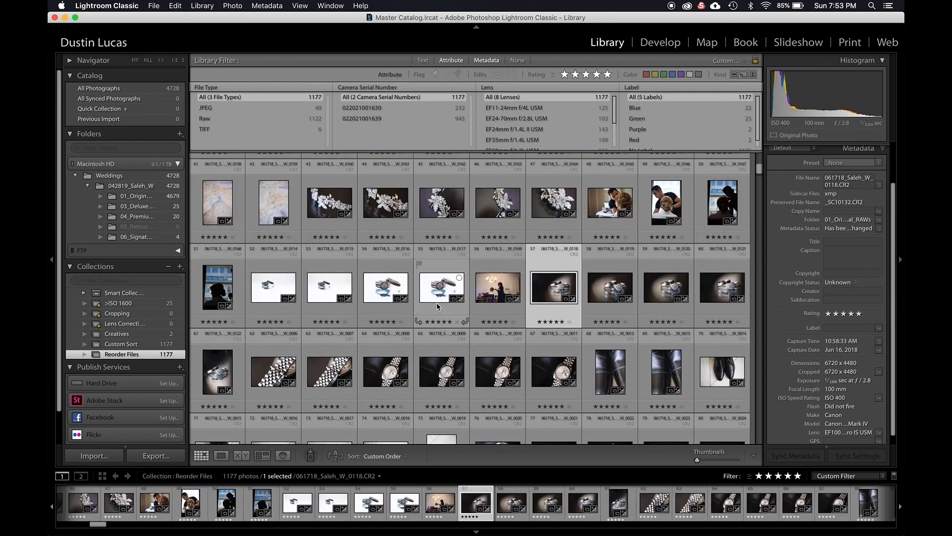
click(278, 290)
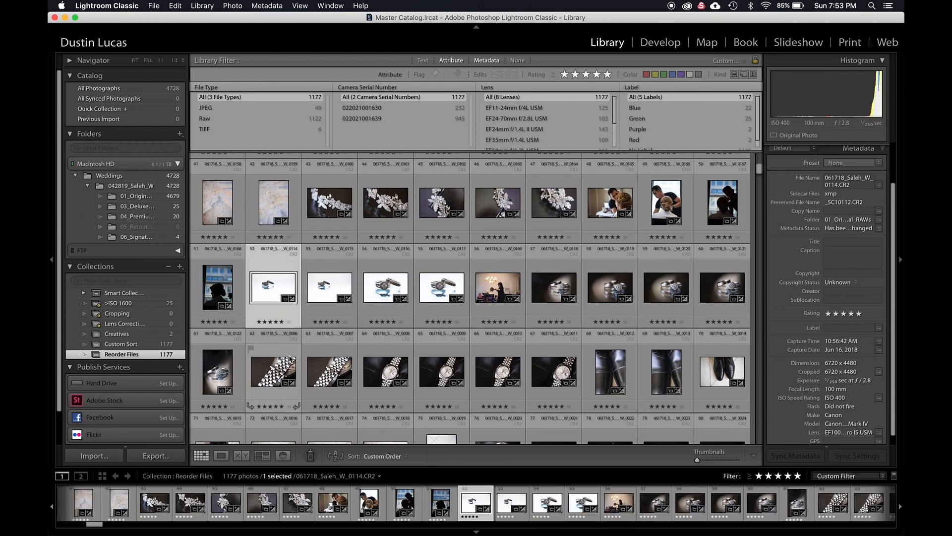
shift+click(224, 373)
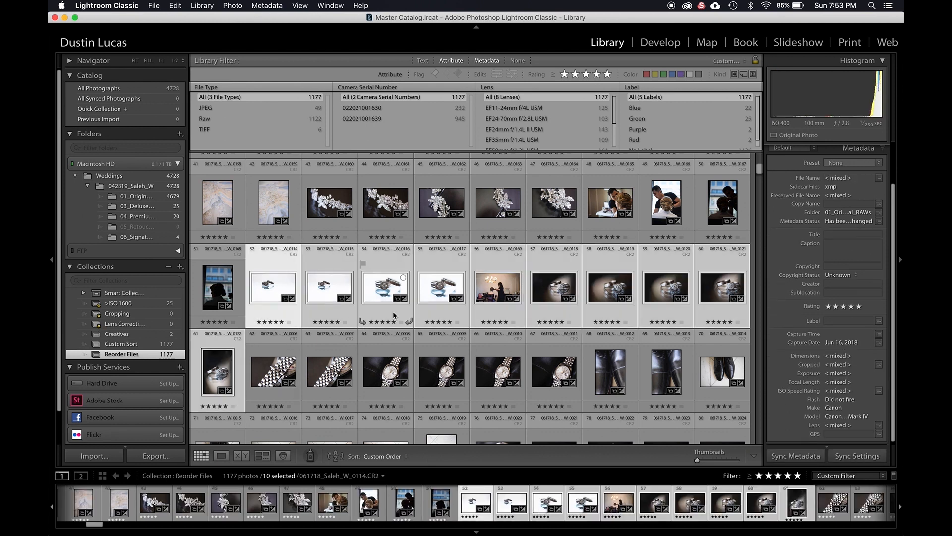
super+click(493, 288)
scroll(326, 317, up, 2)
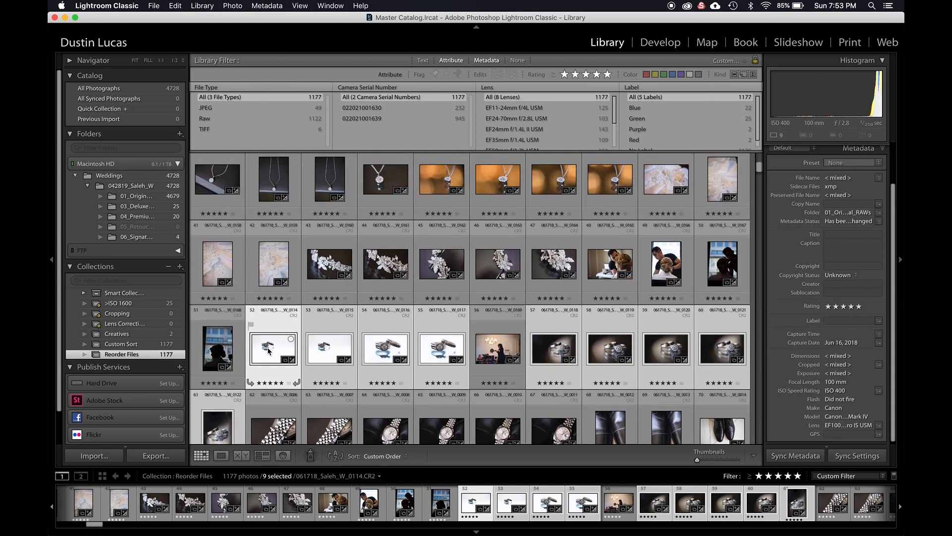
drag(268, 356, 564, 279)
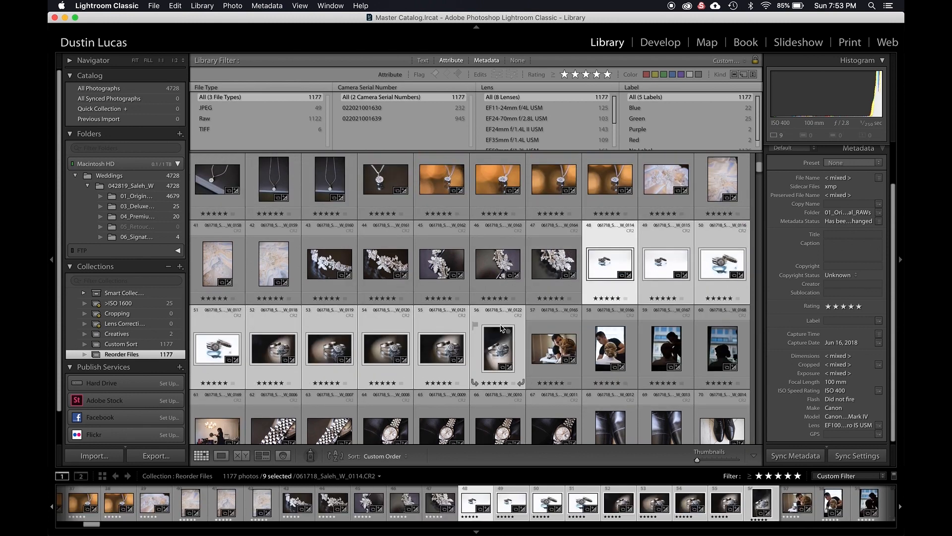
- Select the groom's detail photos, from the first watch strap photo to the last watch photo, and move them directly after the last ring photo
scroll(416, 317, down, 2)
click(304, 340)
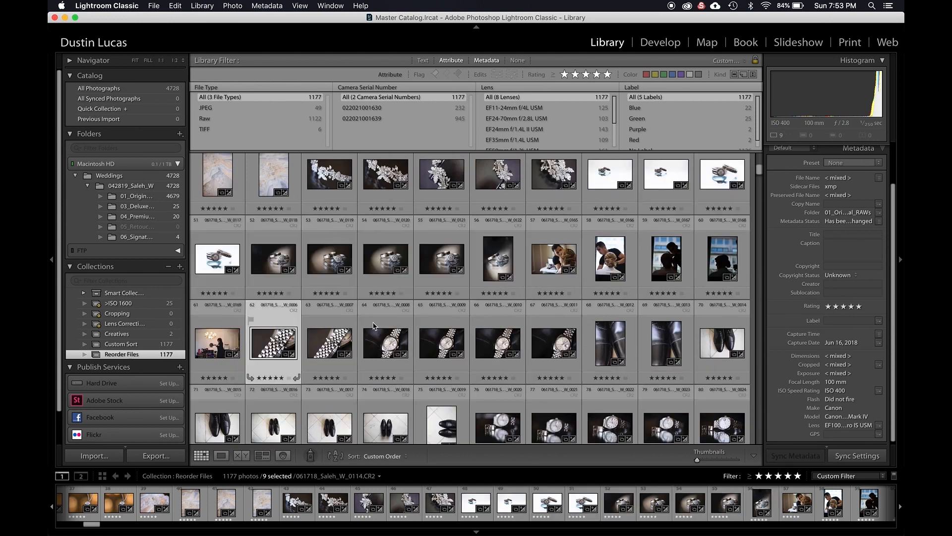
scroll(483, 330, down, 2)
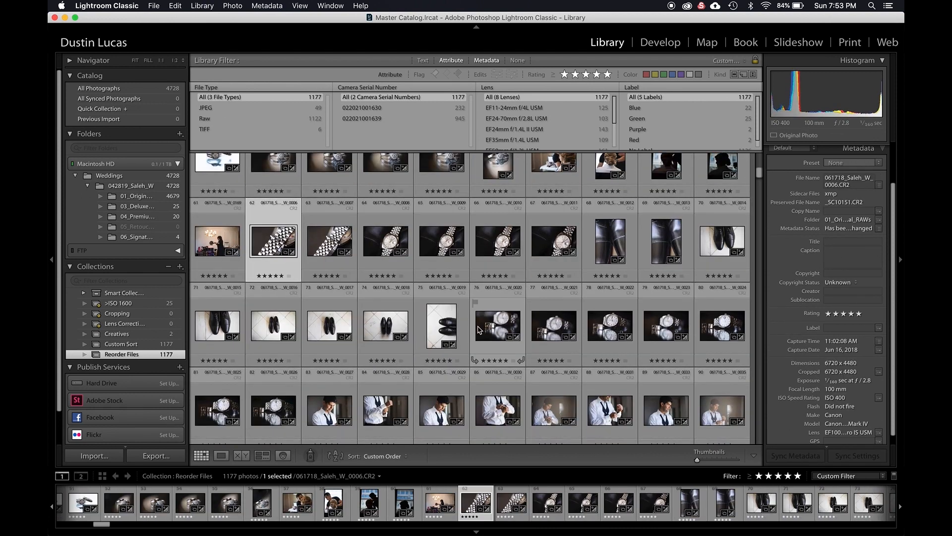
shift+click(273, 409)
scroll(351, 272, up, 2)
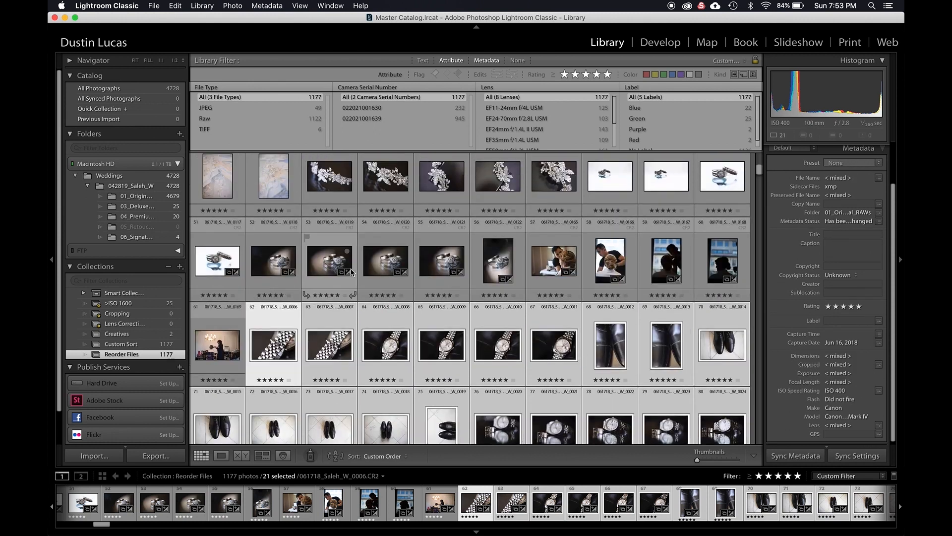
drag(277, 348, 527, 260)
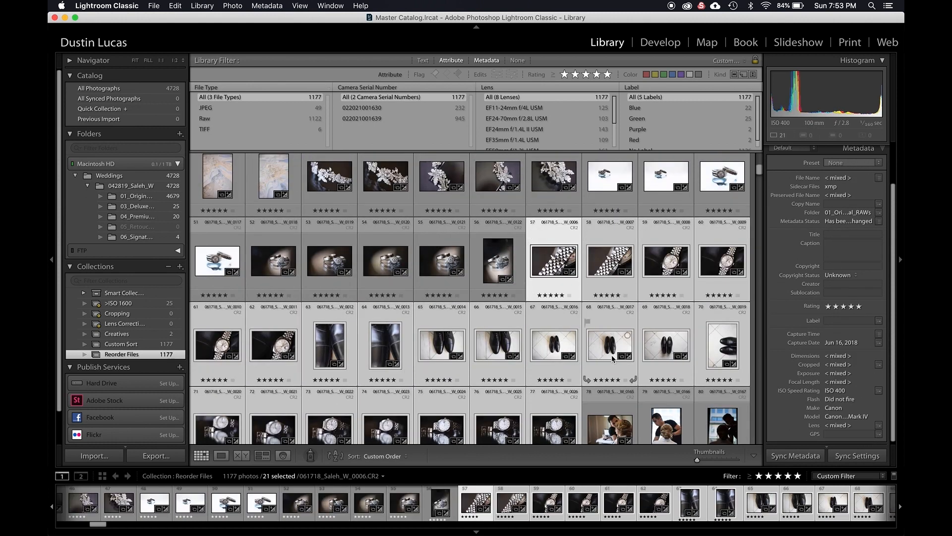
scroll(614, 358, down, 3)
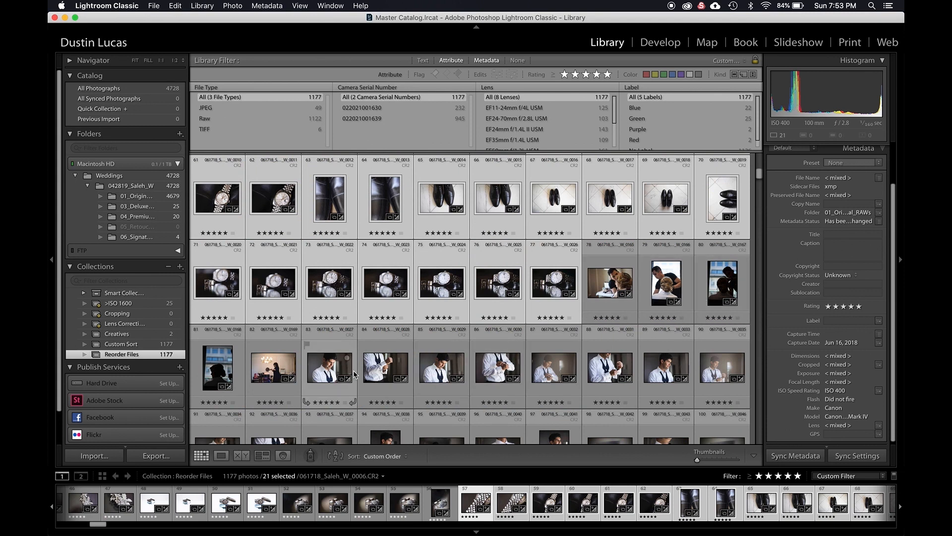
- Open the Custom Sort collection and look through its photo order from the hotel photos to the bridal details
click(124, 345)
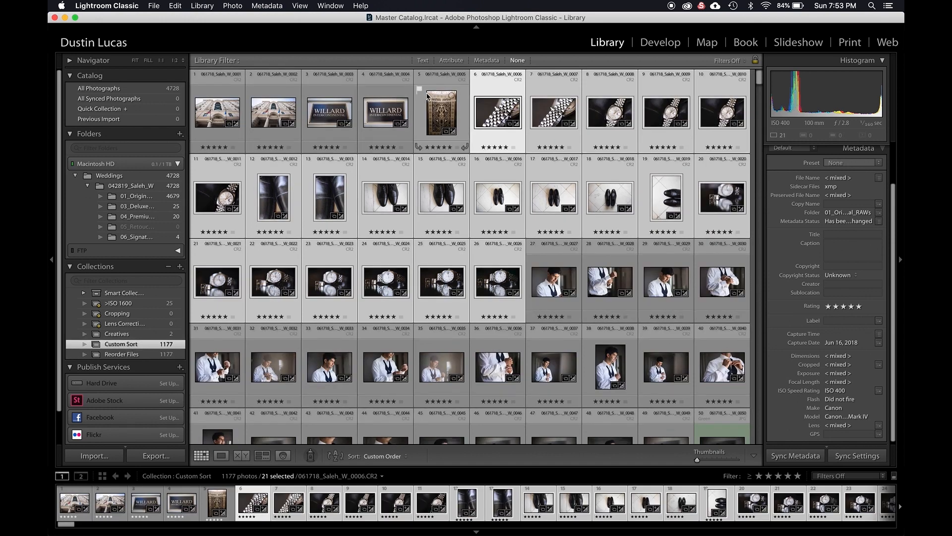
click(442, 110)
scroll(512, 218, down, 10)
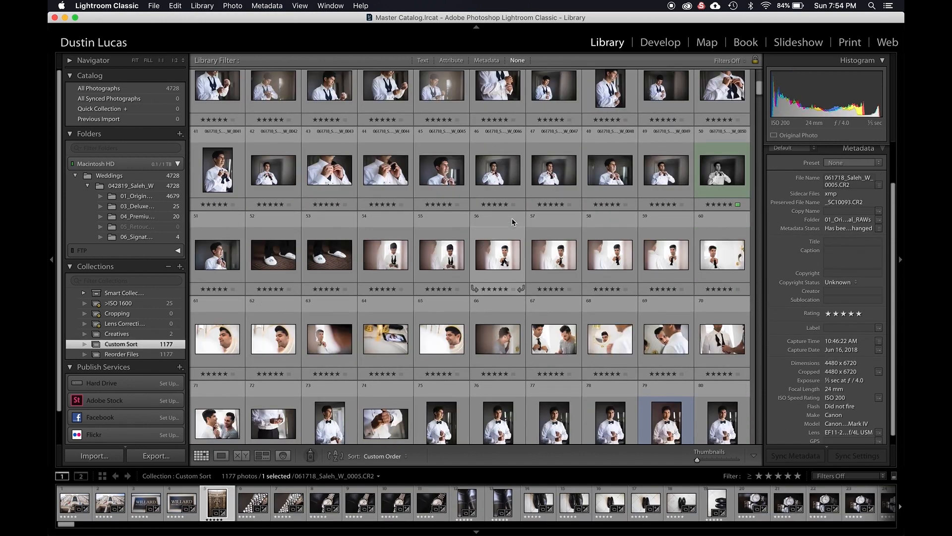
scroll(512, 222, down, 5)
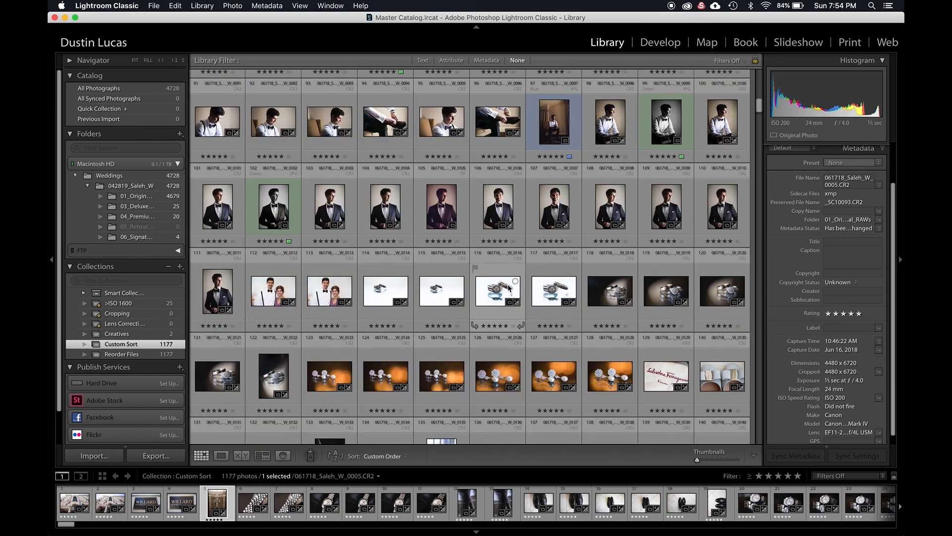
scroll(508, 288, down, 2)
scroll(421, 337, down, 2)
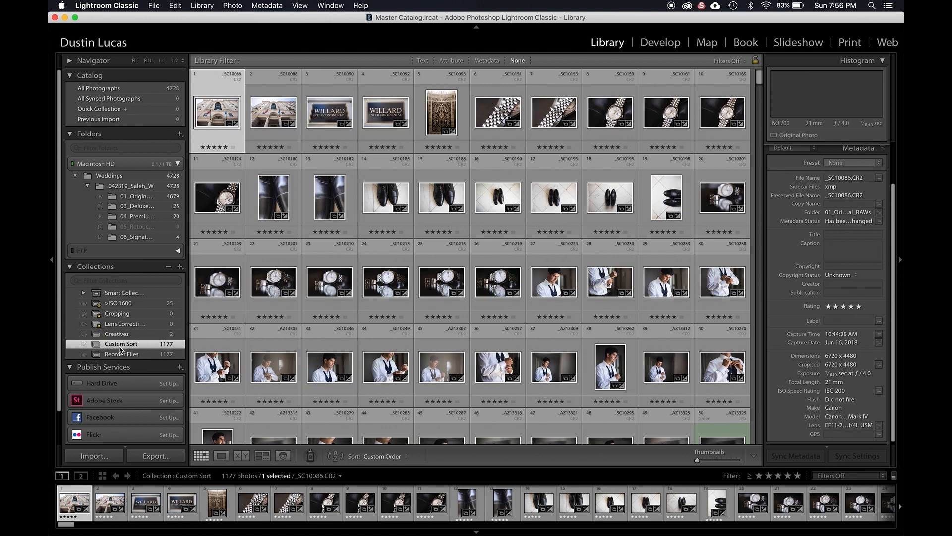
- Select all photos in the Custom Sort collection and open the batch rename settings for their file names
key(super+a)
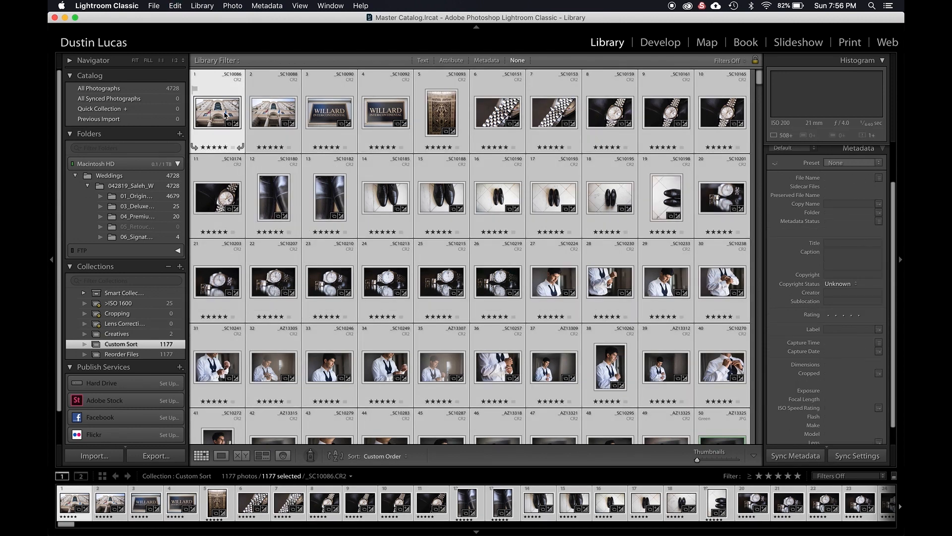
key(super+d)
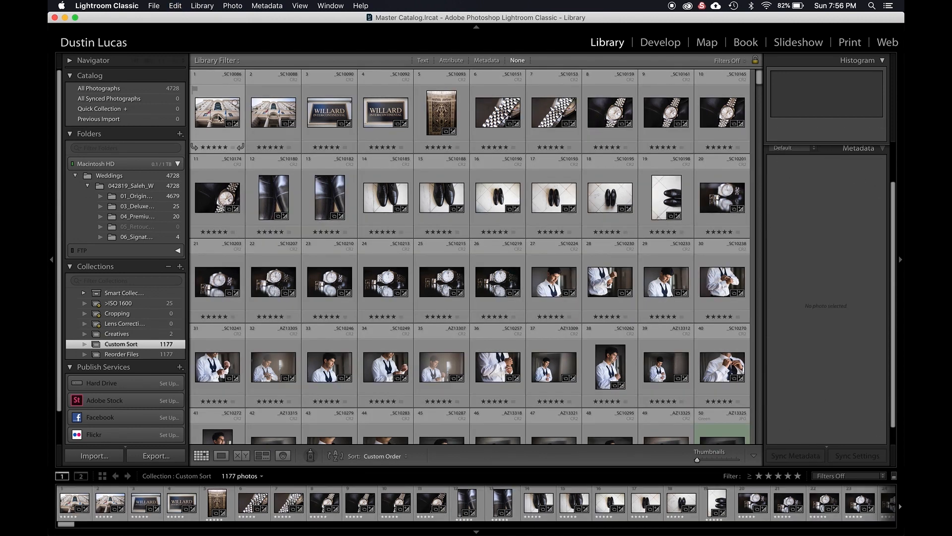
click(219, 119)
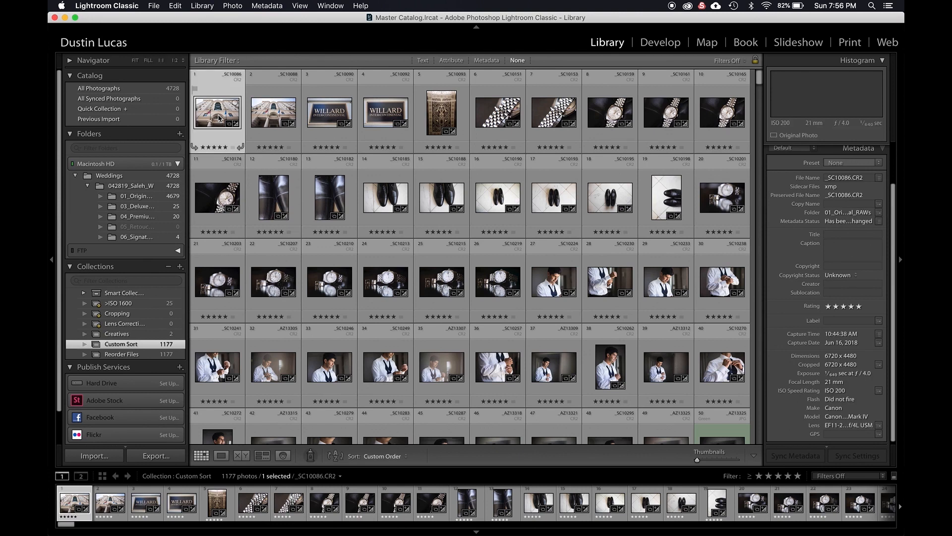
key(super+a)
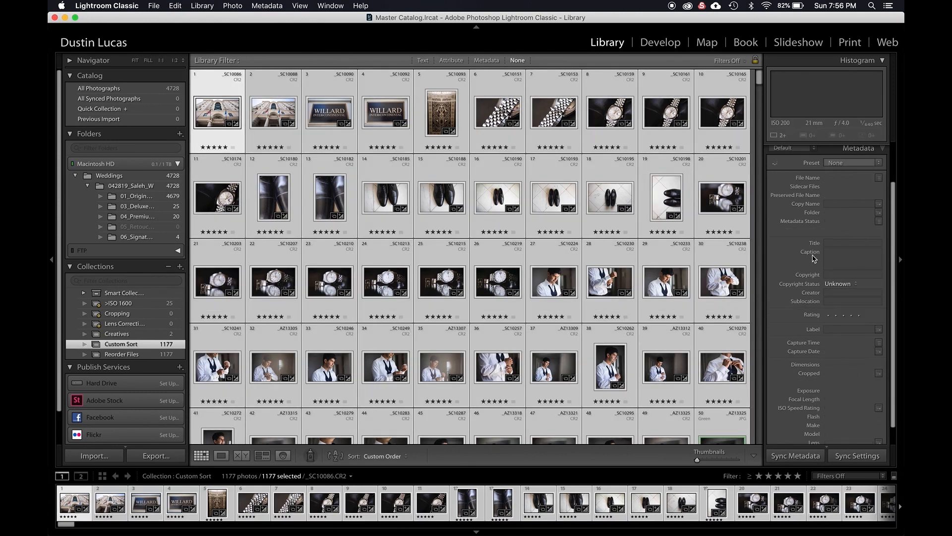
click(878, 178)
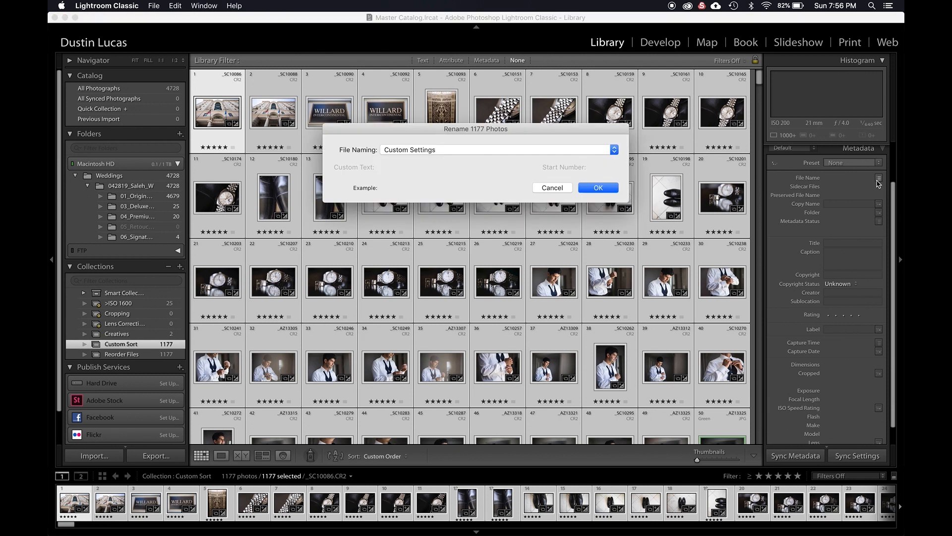
- Batch rename the selected photos with a custom template of 06162018, the client's surname, W and a four-digit sequence number, joined by underscores
click(475, 153)
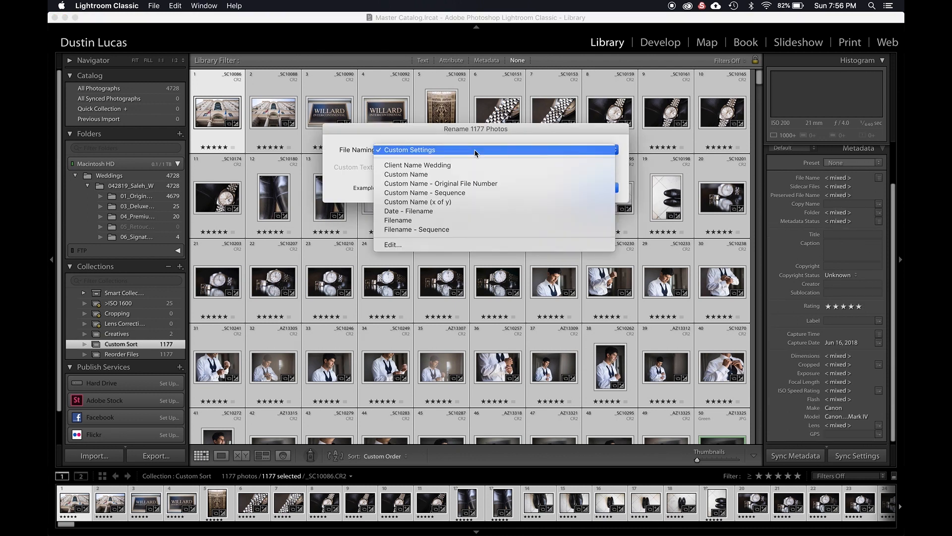
click(405, 248)
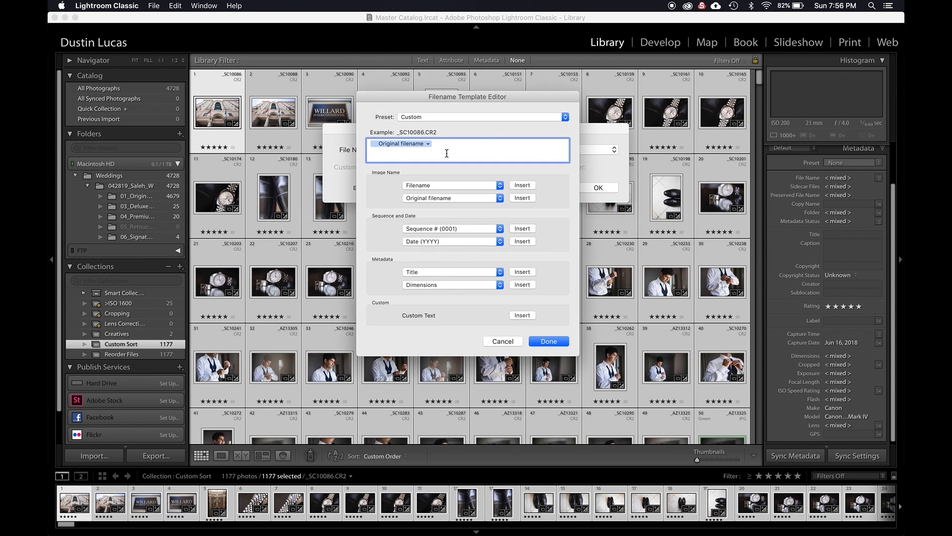
key(BackSpace)
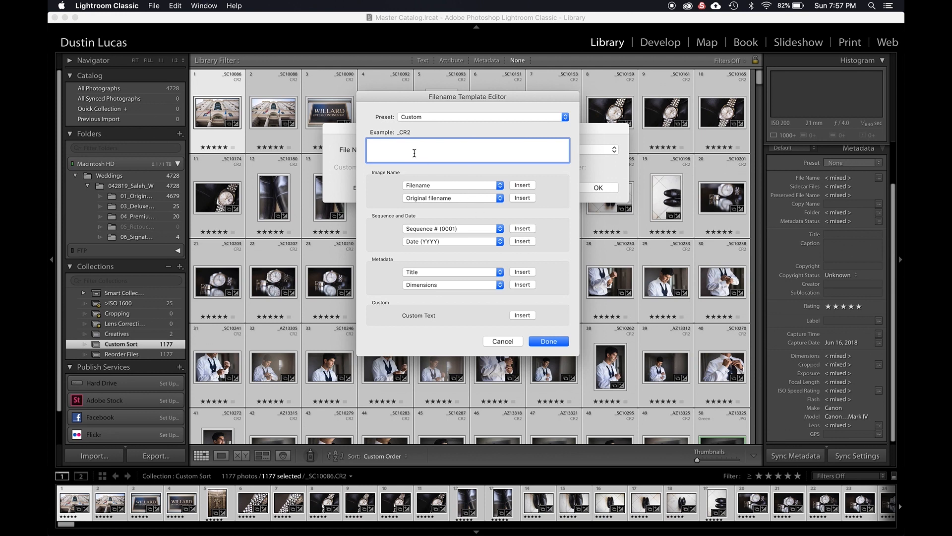
text(06162018_Saleh_W_)
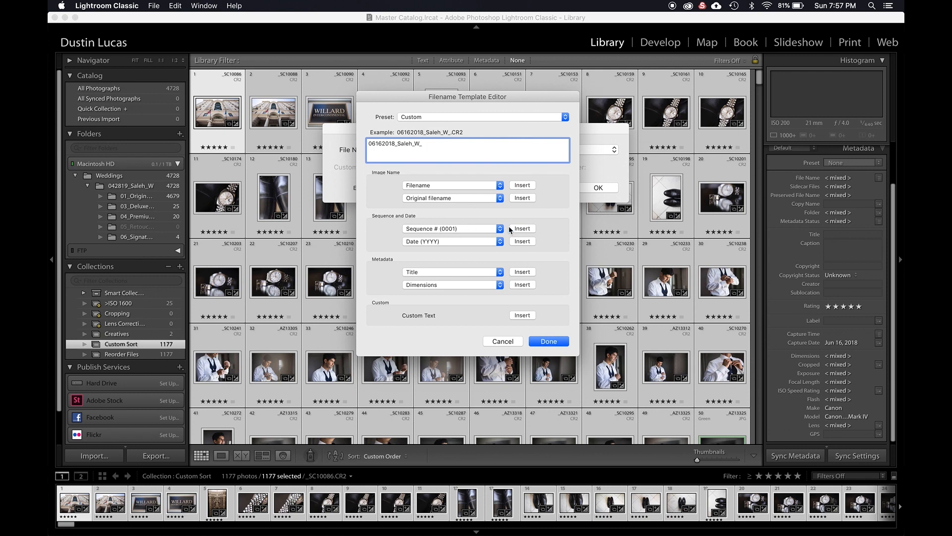
click(520, 229)
click(551, 341)
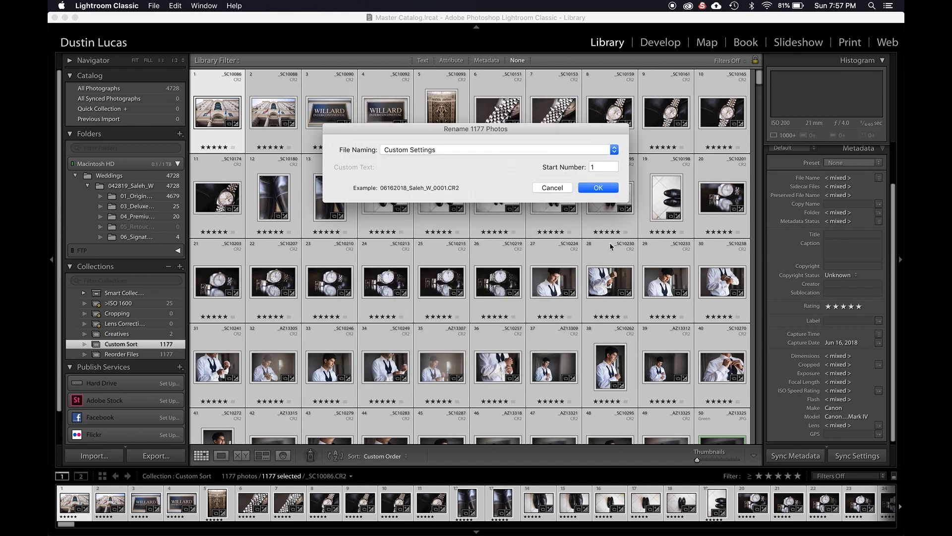
click(598, 187)
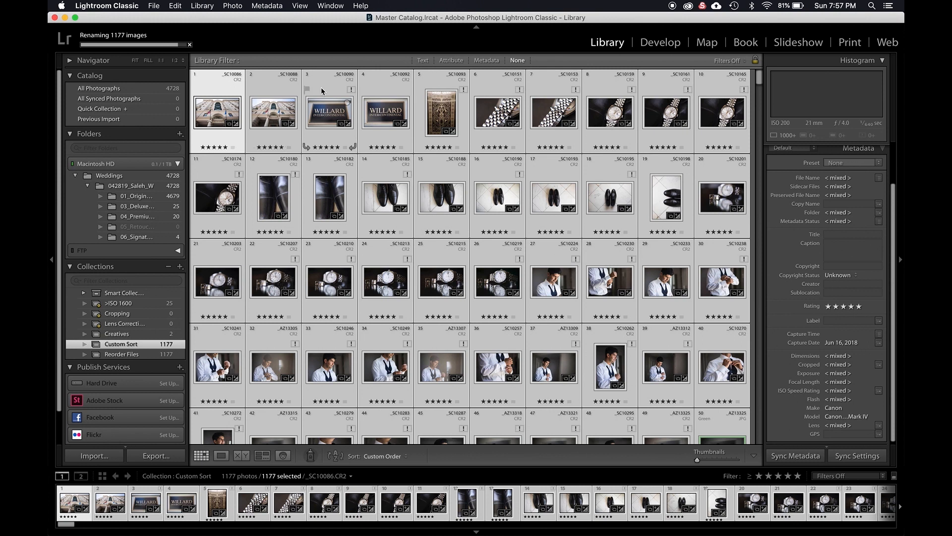
- Show the first hotel facade photo's file in Finder, look through the renamed files in 01_Original_RAWs, and return to Lightroom Classic
right_click(217, 111)
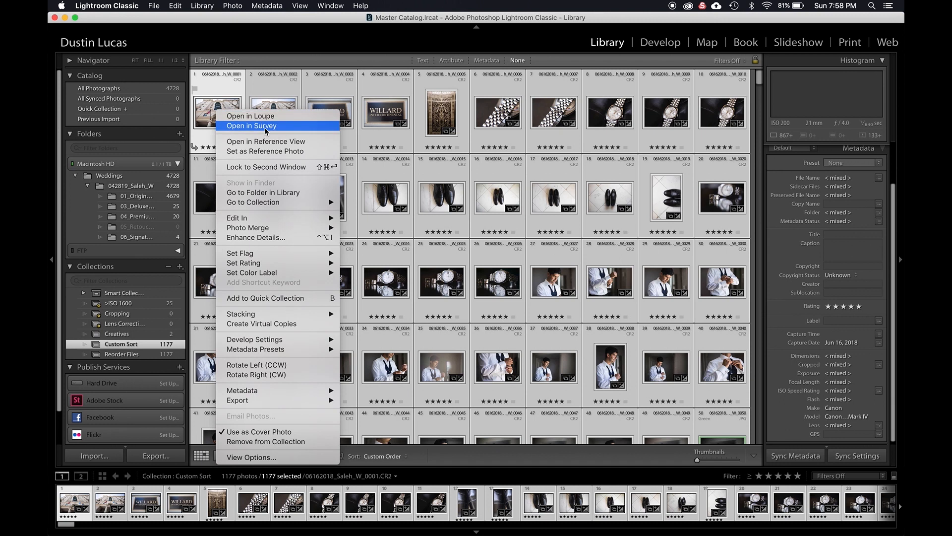
click(263, 193)
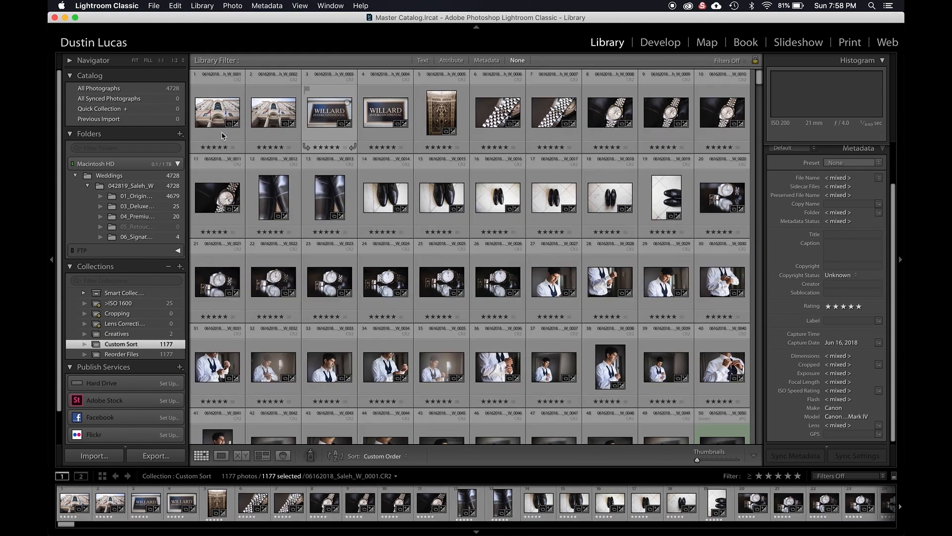
click(222, 136)
right_click(214, 114)
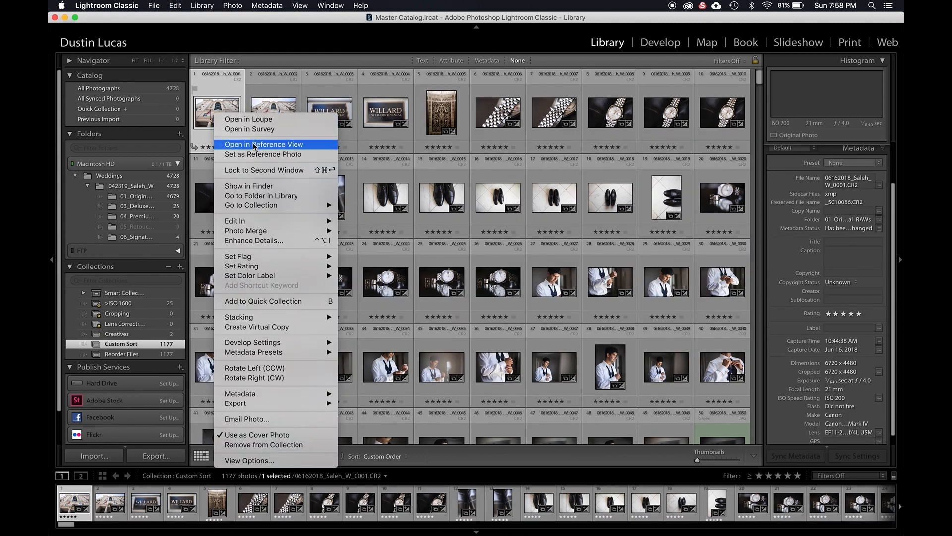
click(249, 186)
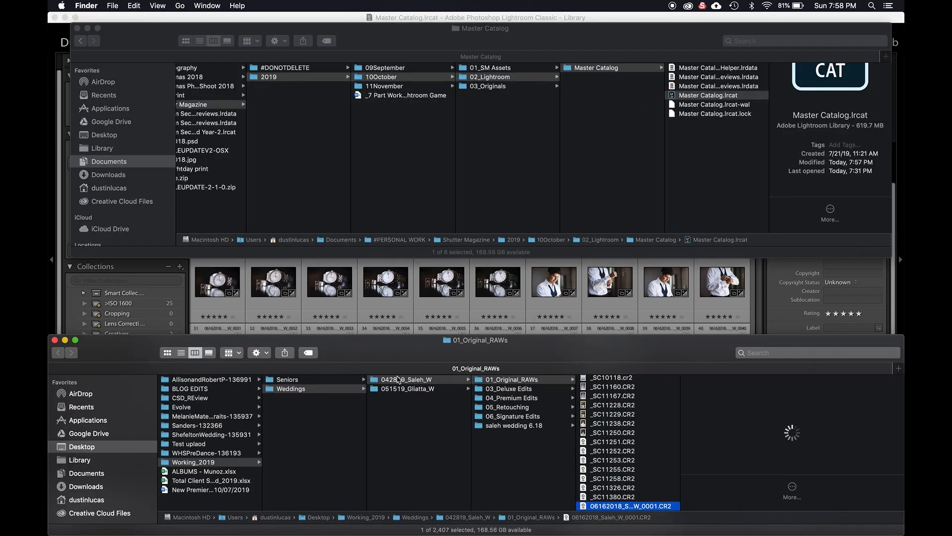
scroll(633, 454, down, 3)
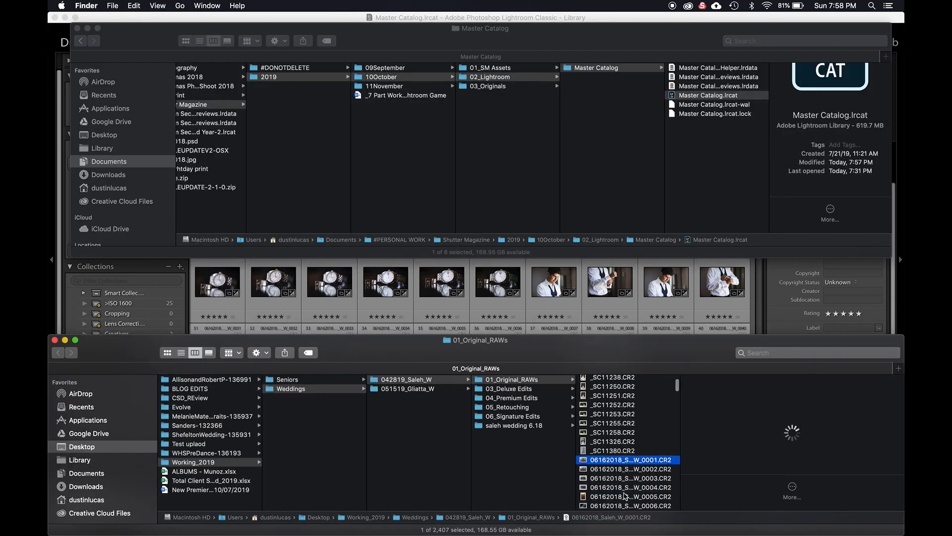
scroll(624, 476, down, 2)
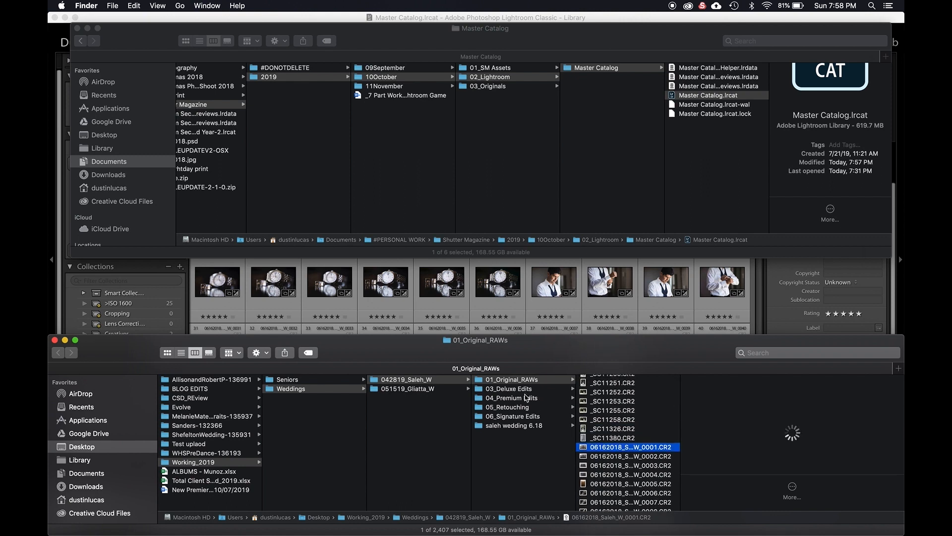
click(487, 316)
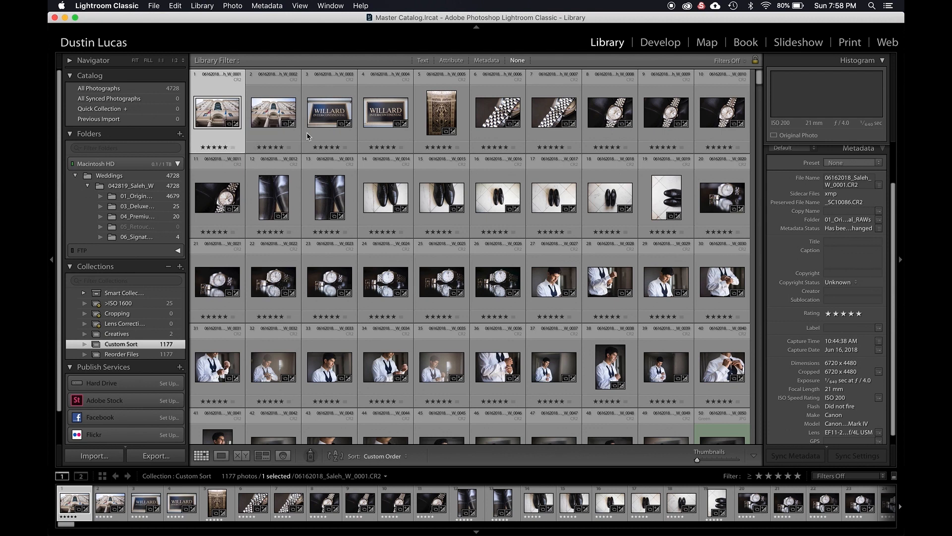
- View the 14th photo, the first one of the black shoes, enlarged in Loupe view and return to the grid
click(381, 197)
double_click(380, 198)
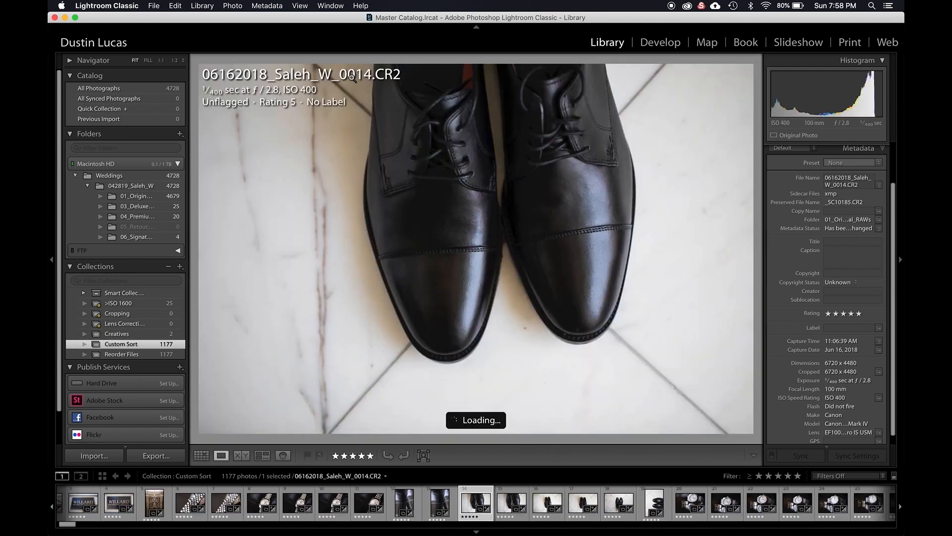
key(g)
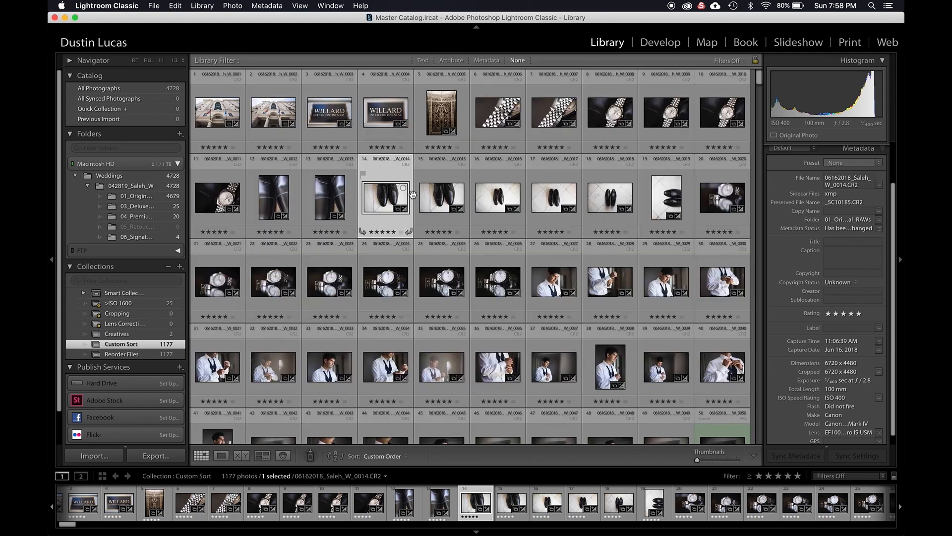
- Rename the first black shoes photo using a custom template that contains only the original filename
click(879, 187)
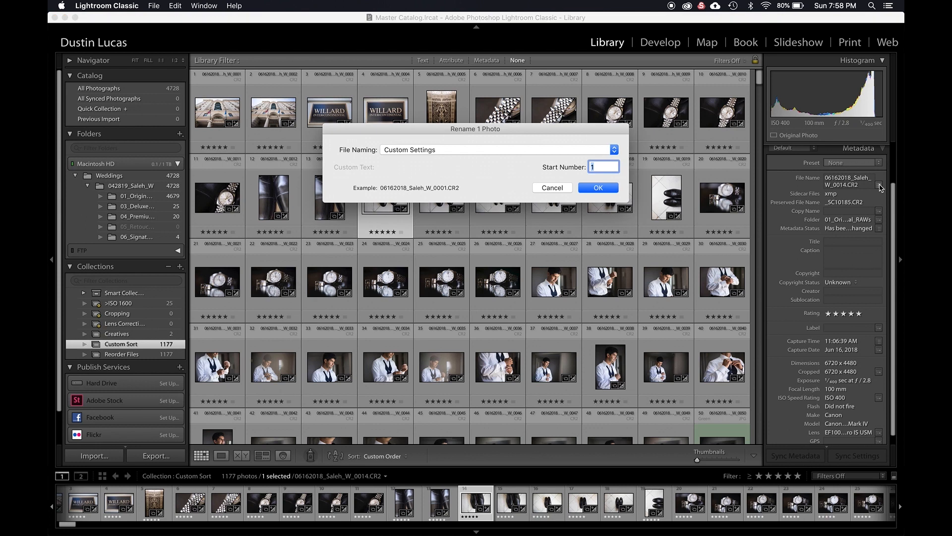
click(503, 153)
click(414, 245)
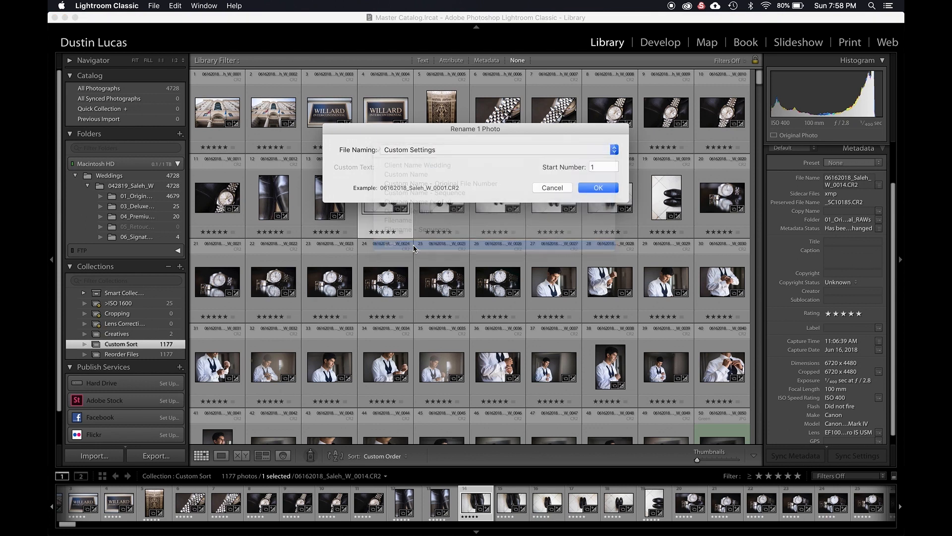
key(super+a)
key(BackSpace)
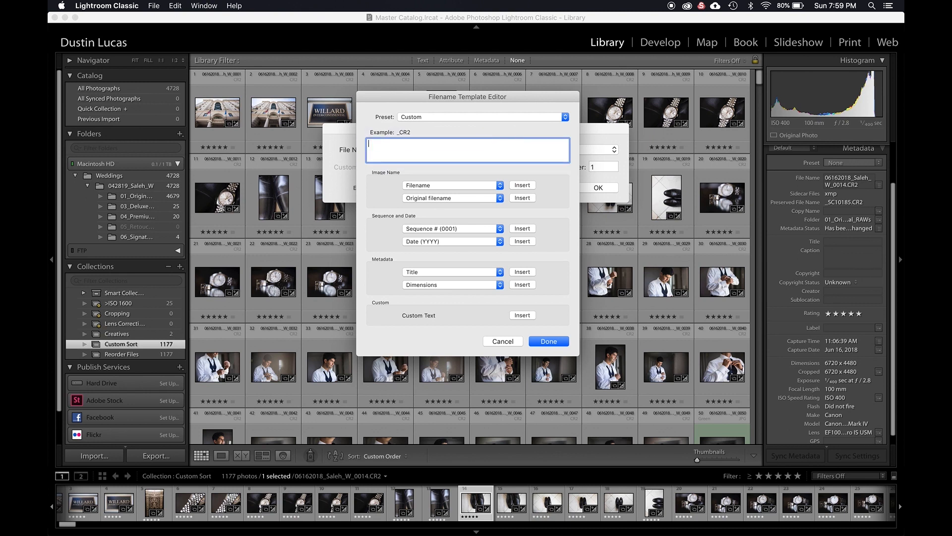
click(519, 198)
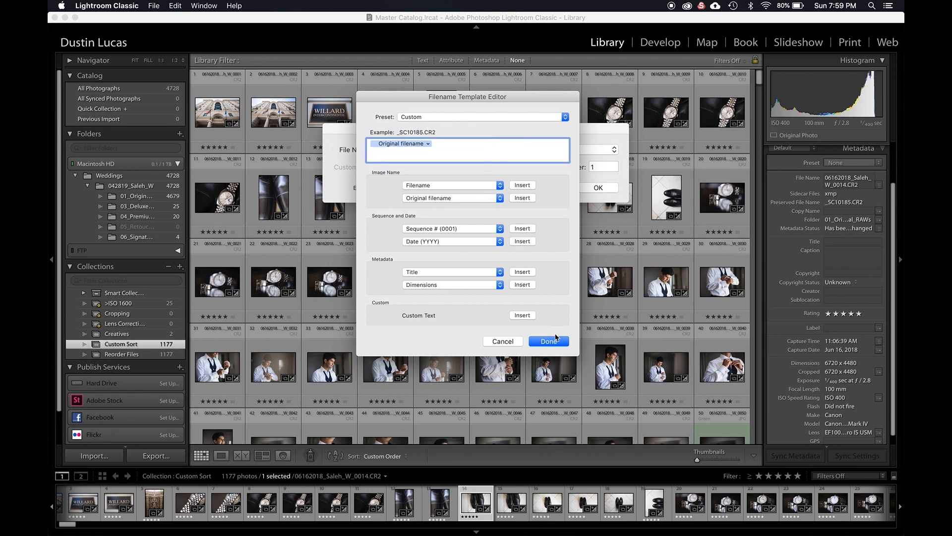
click(549, 341)
click(602, 192)
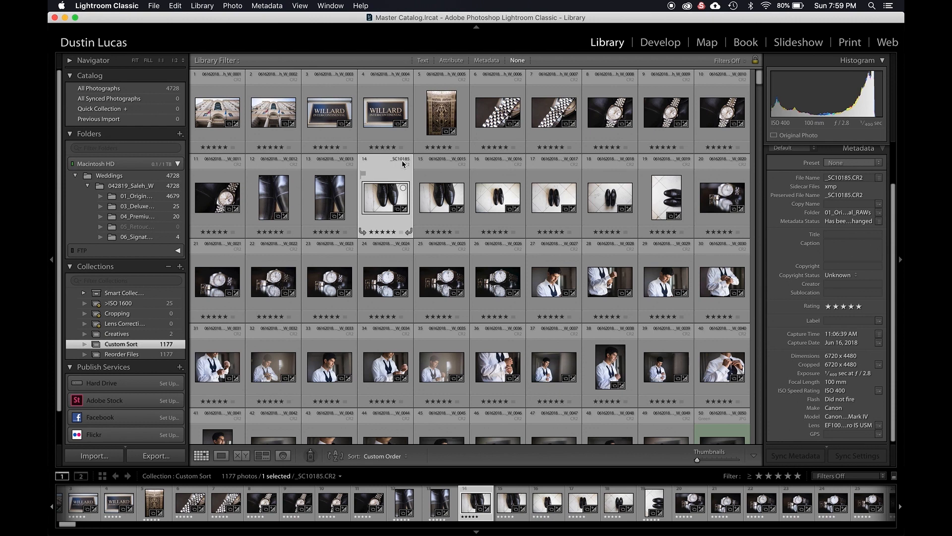
- Try to undo the rename of the first black shoes photo
key(super+z)
click(391, 190)
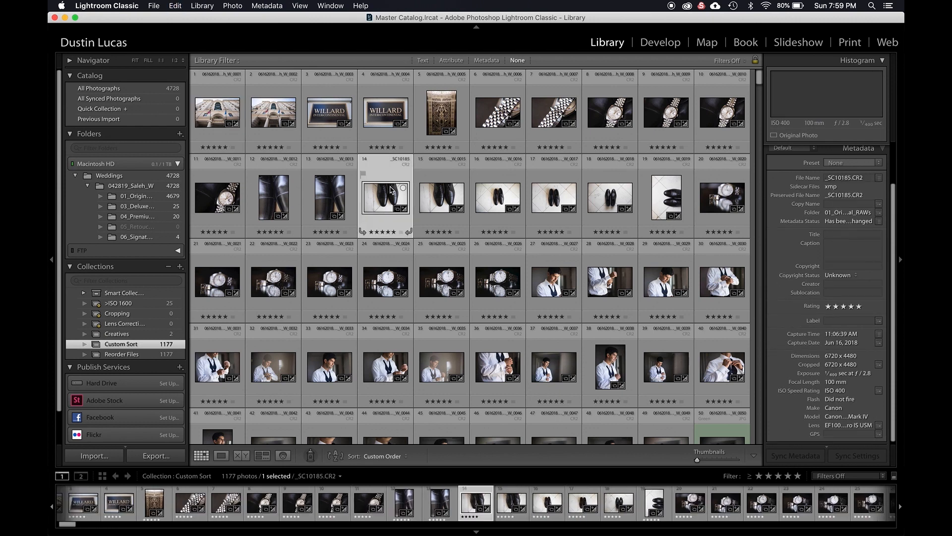
key(super+z)
- Rename the first black shoes photo with a custom template of 06172018, the client's surname, W and 0014, joined by underscores
click(879, 178)
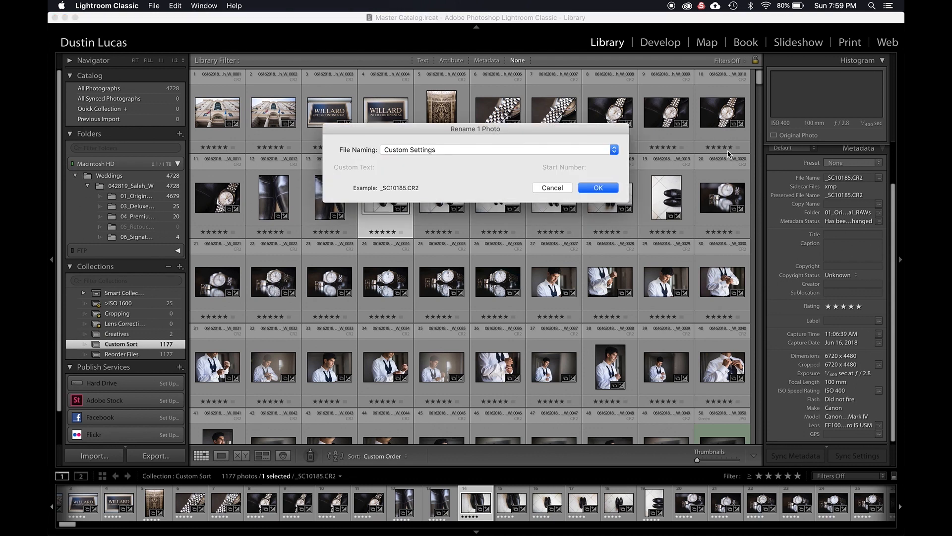
click(524, 151)
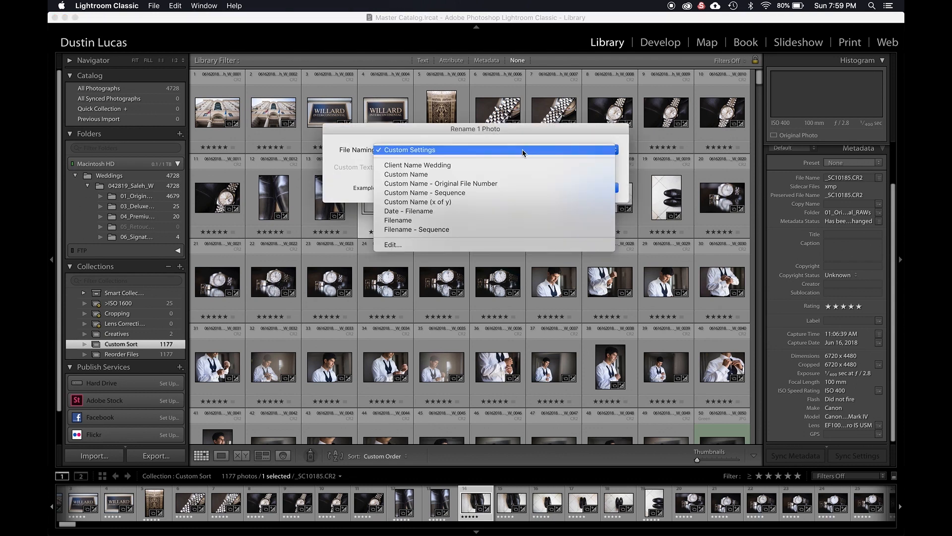
click(404, 244)
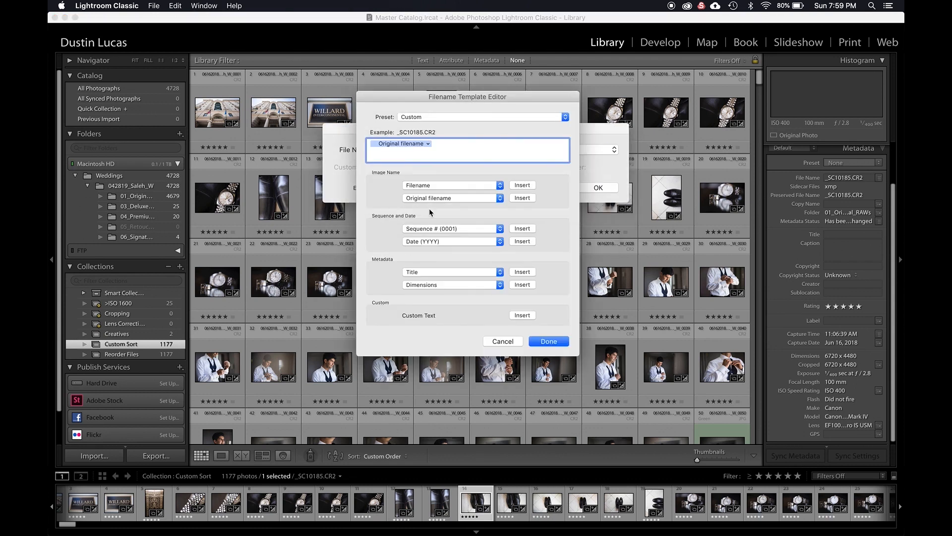
double_click(440, 146)
text(06172018_)
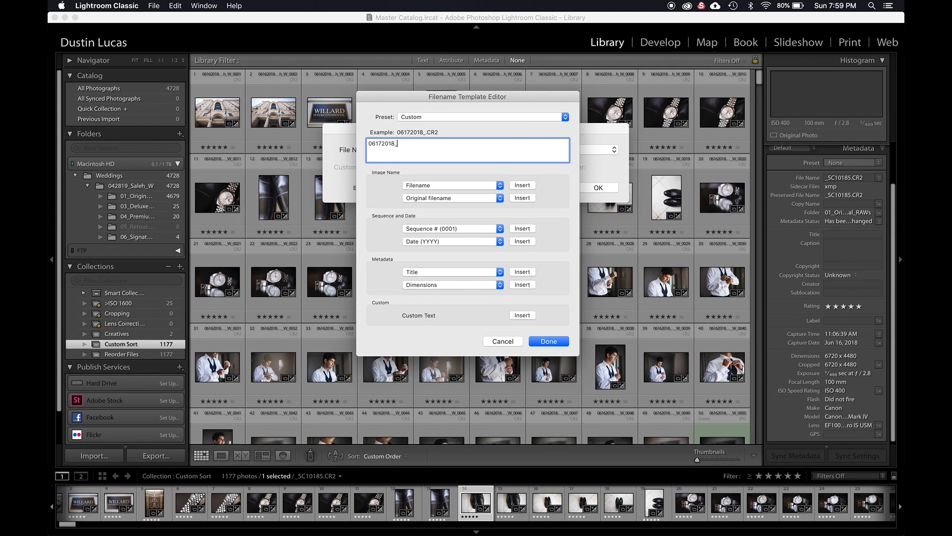
text(Saleh_W_0014)
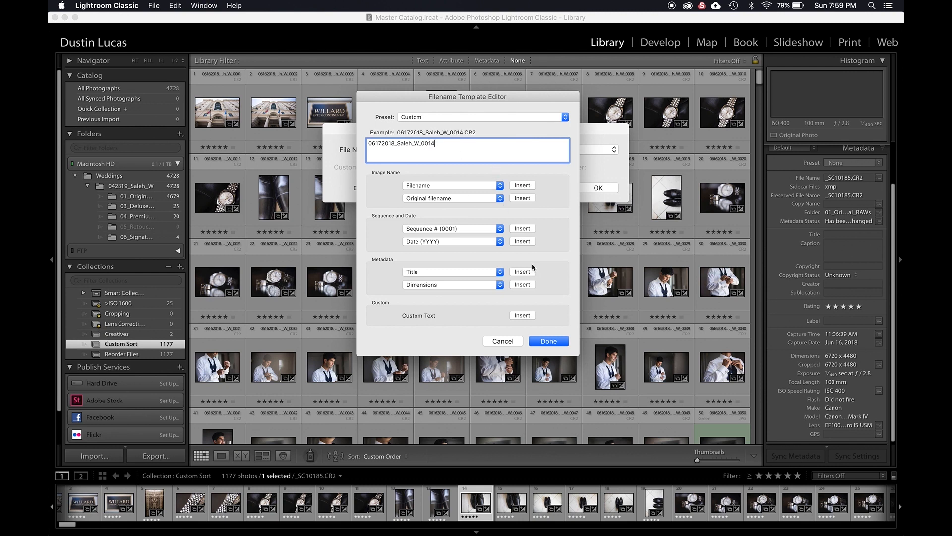
click(549, 341)
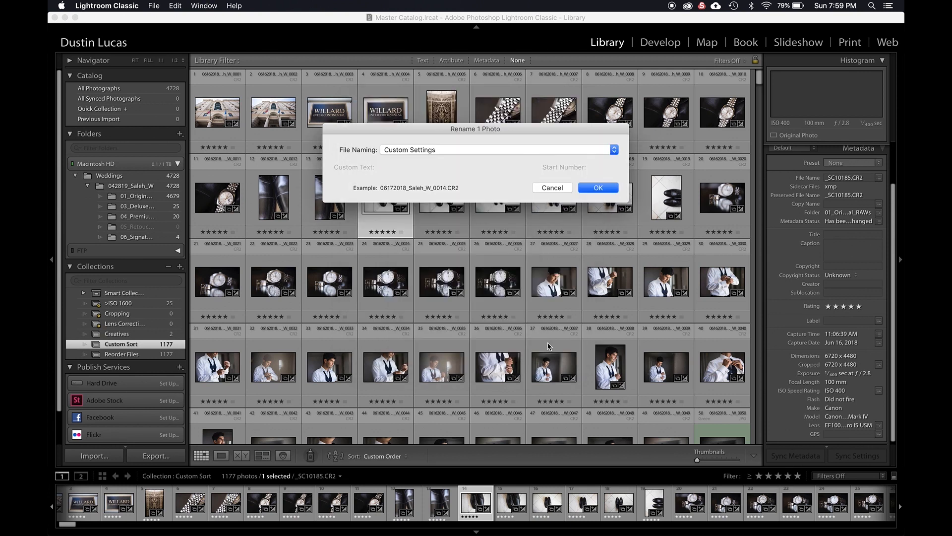
click(592, 189)
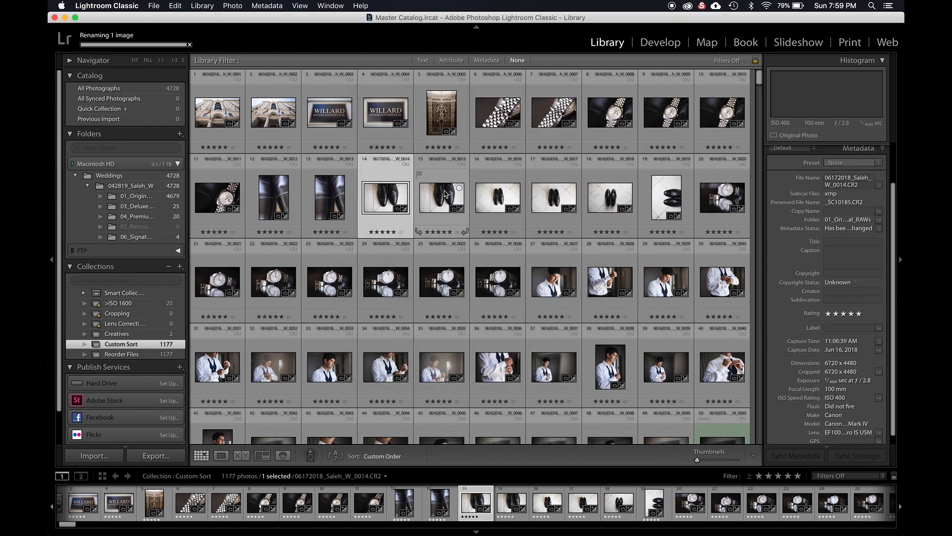
- Open the rename template for the 13th photo, remove its trailing 0014 and set the date at the start to 01012019
click(331, 200)
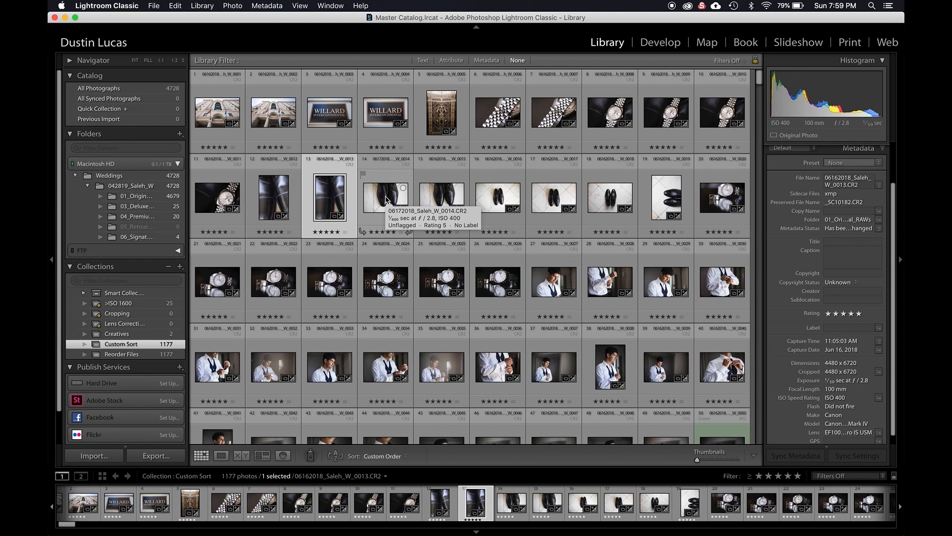
click(879, 185)
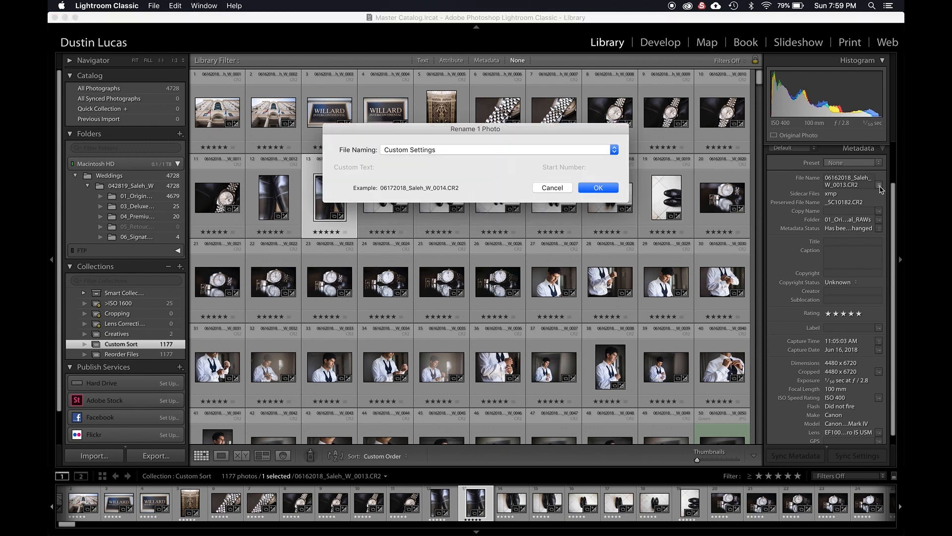
click(496, 151)
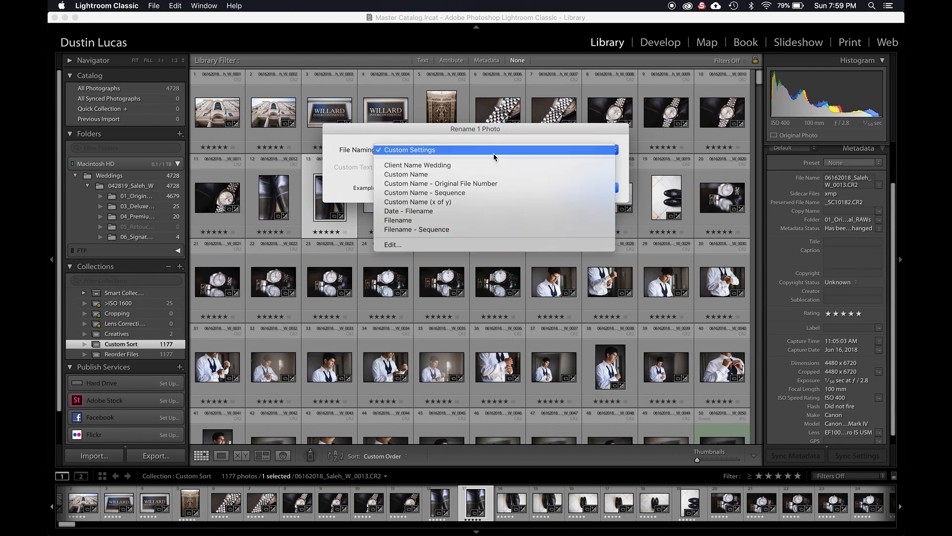
click(427, 243)
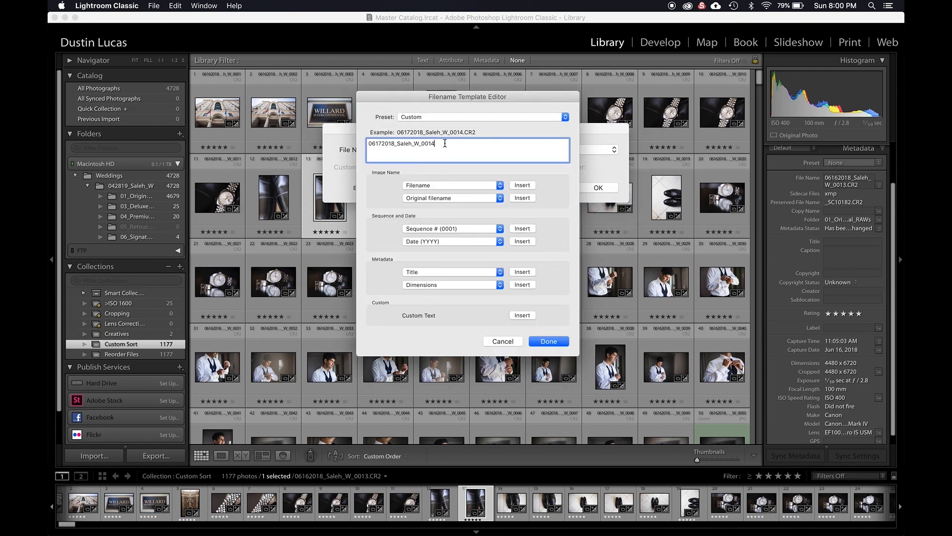
key(BackSpace)
key(BackSpace)
key(BackSpace)
key(BackSpace)
double_click(380, 144)
click(393, 147)
drag(369, 144, 381, 144)
text(0101)
click(394, 144)
key(BackSpace)
text(9)
- Replace the surname and W in the template with lastname and event, and append a four-digit sequence number after the last underscore
double_click(411, 145)
click(406, 144)
key(Right)
key(Right)
key(BackSpace)
key(BackSpace)
key(BackSpace)
key(BackSpace)
key(BackSpace)
text(lastname)
key(Right)
key(Right)
key(BackSpace)
text(event)
click(446, 144)
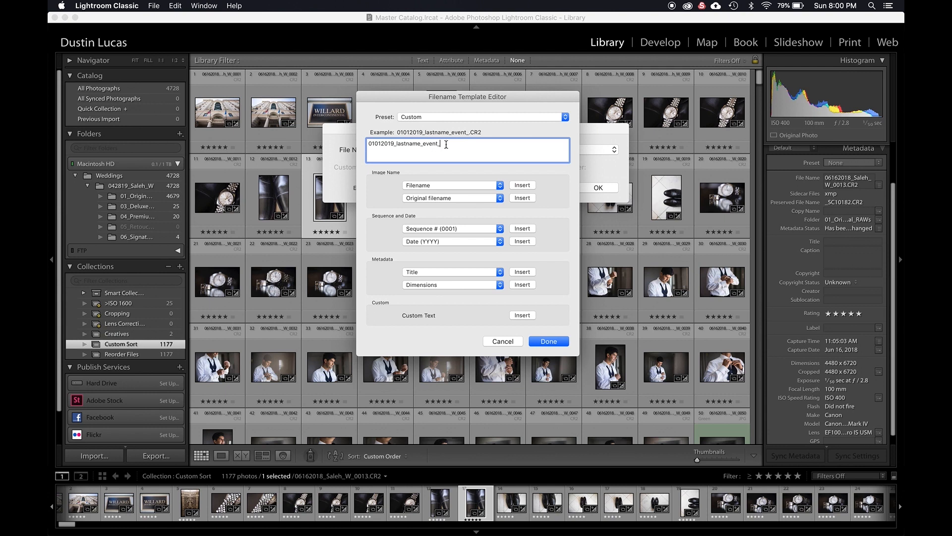
click(522, 228)
- Save the filename template as a preset named Renaming Clients and keep it chosen as the file naming for the photo
click(427, 117)
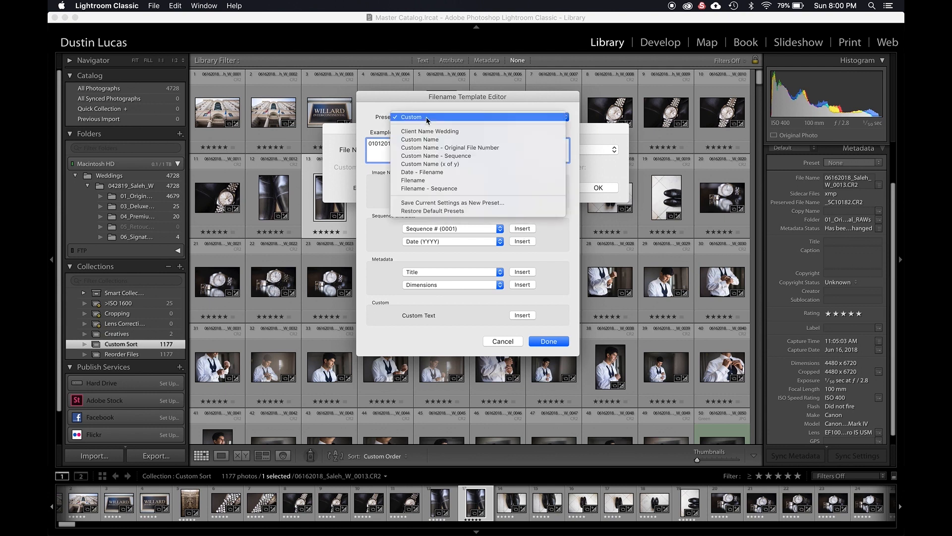
click(425, 202)
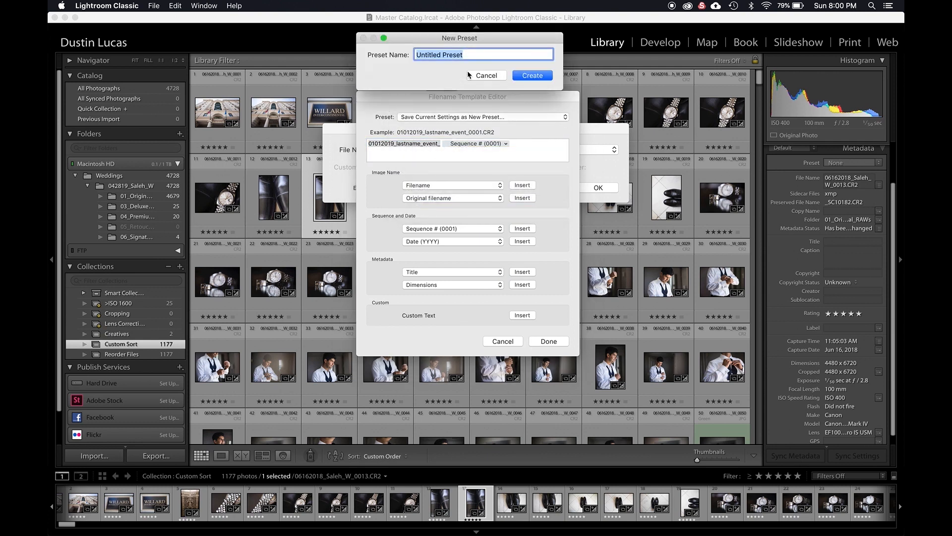
text(W)
key(BackSpace)
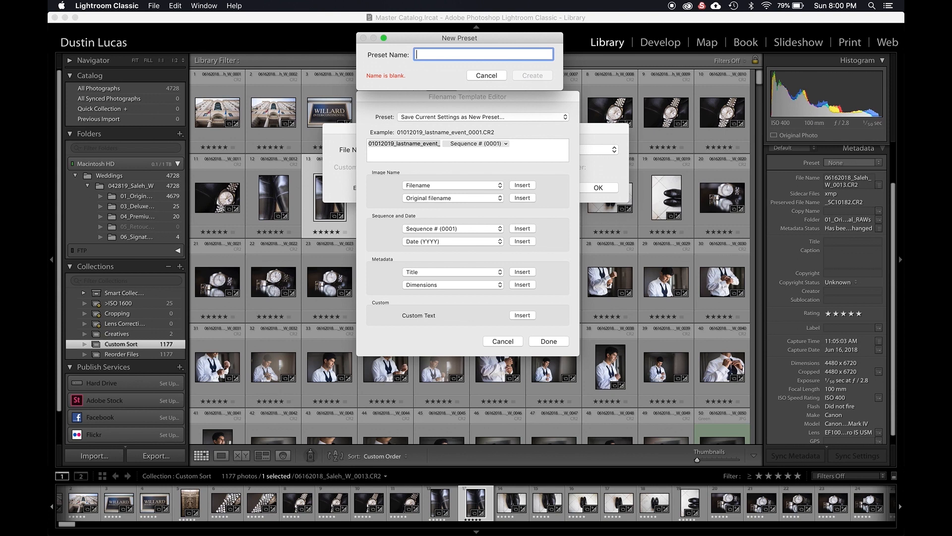
text(Renaming )
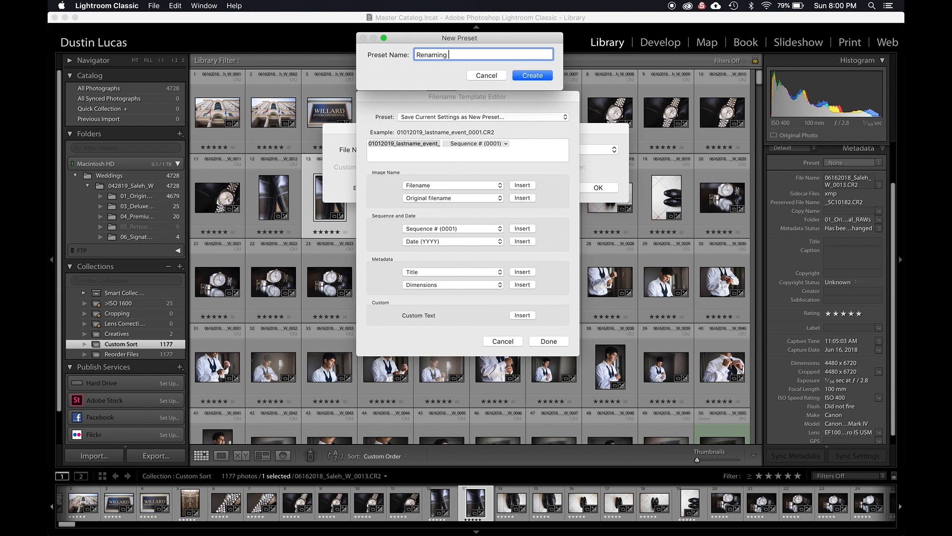
text(Clients)
click(537, 75)
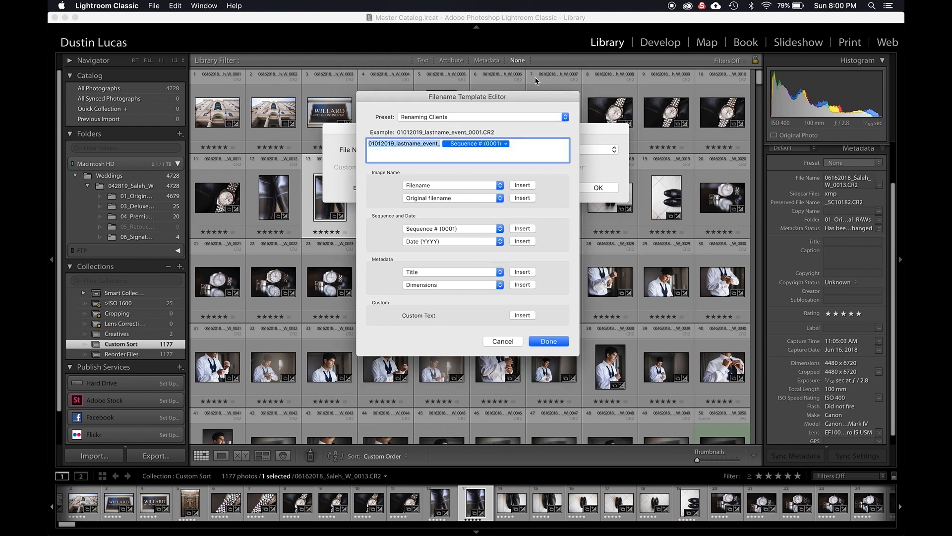
click(546, 341)
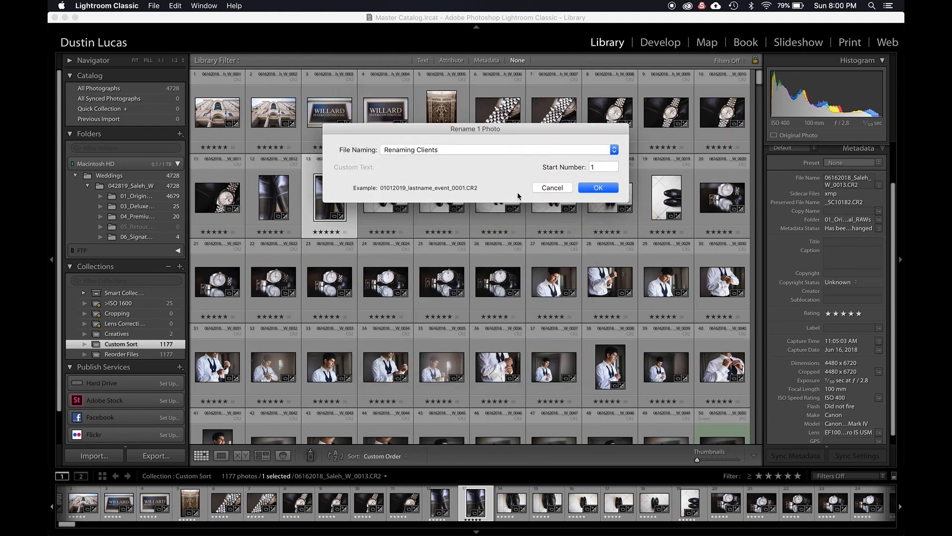
click(520, 149)
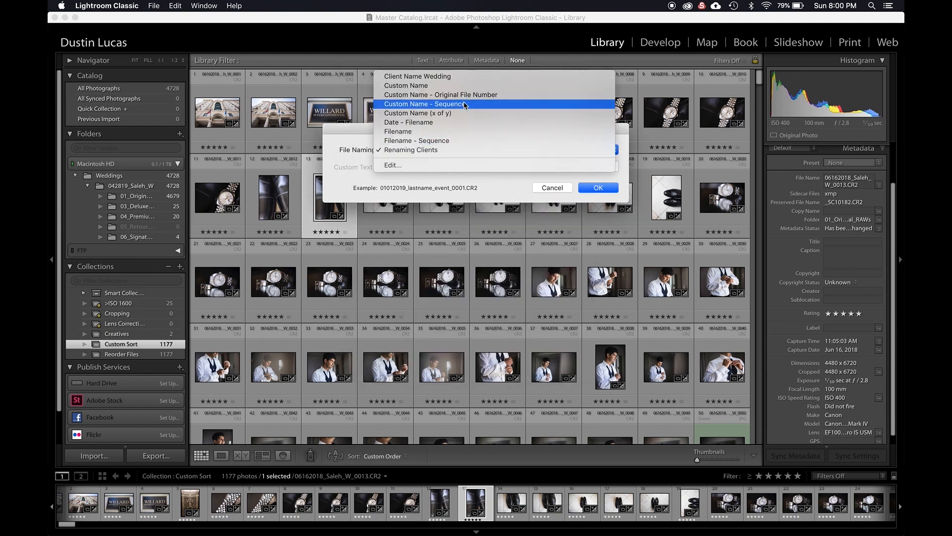
click(462, 150)
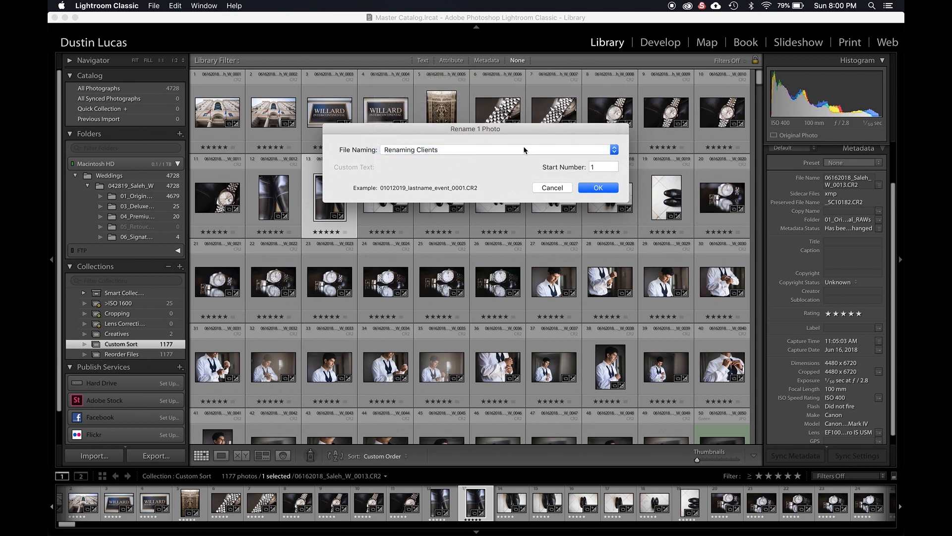
- Try emptying the Renaming Clients template, discard the edit and cancel the rename
click(513, 151)
click(450, 163)
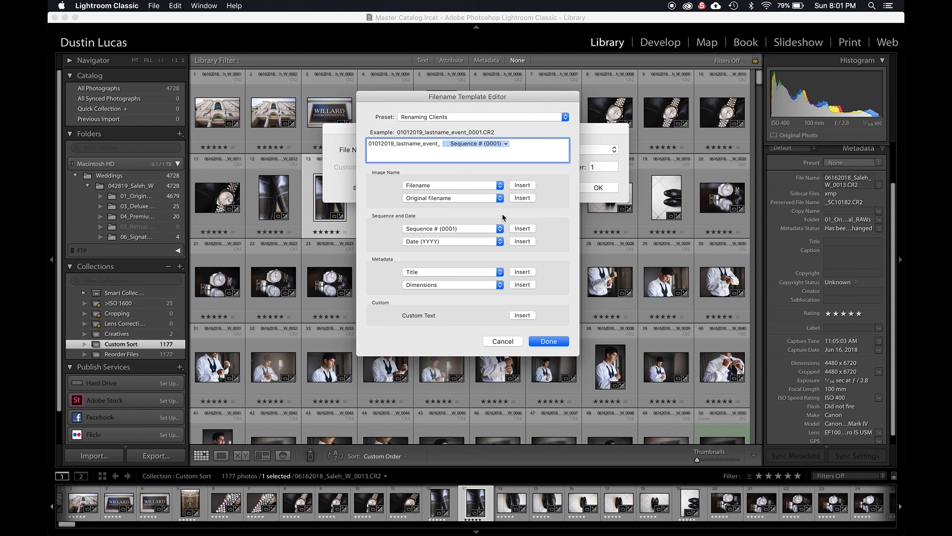
triple_click(520, 148)
key(BackSpace)
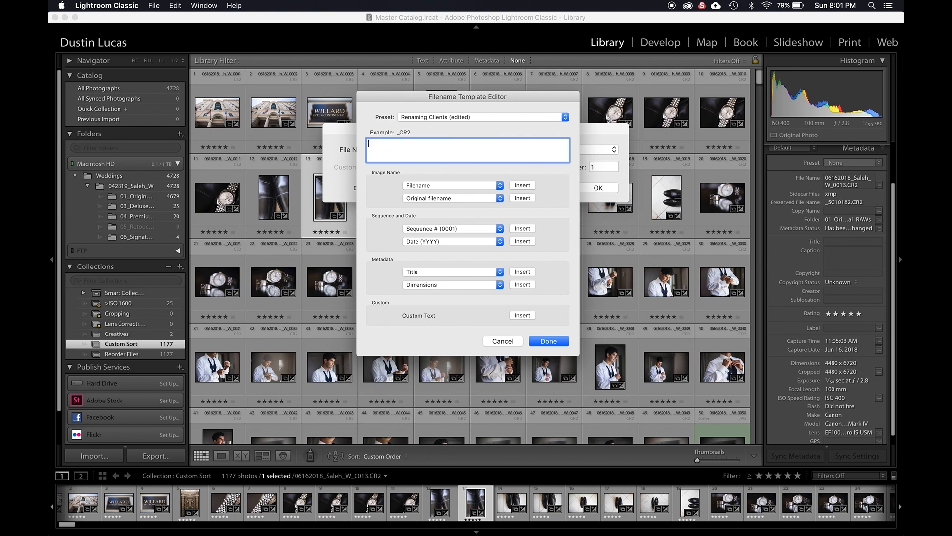
click(503, 341)
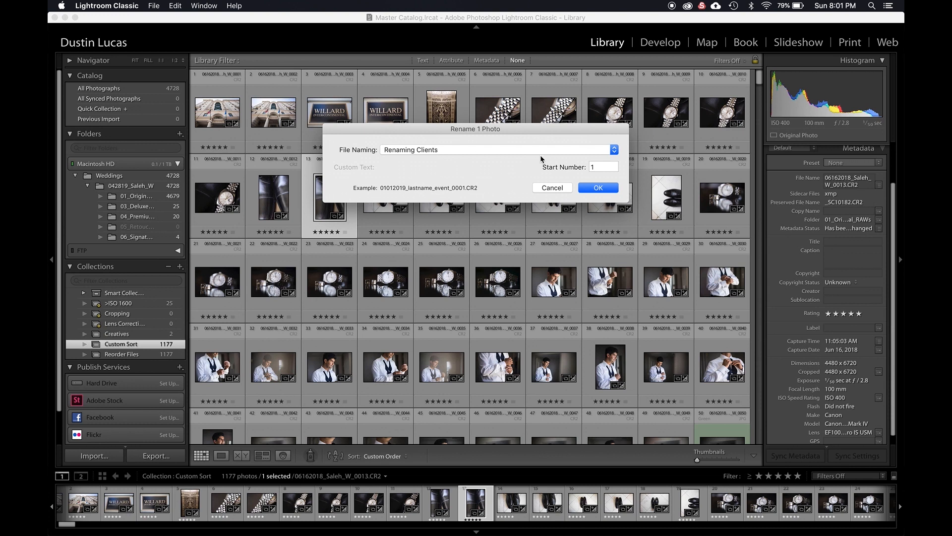
click(549, 188)
- Try setting up a rename of all photos in the collection with a custom template containing only the original filename, and cancel it
right_click(337, 188)
click(314, 196)
key(super+a)
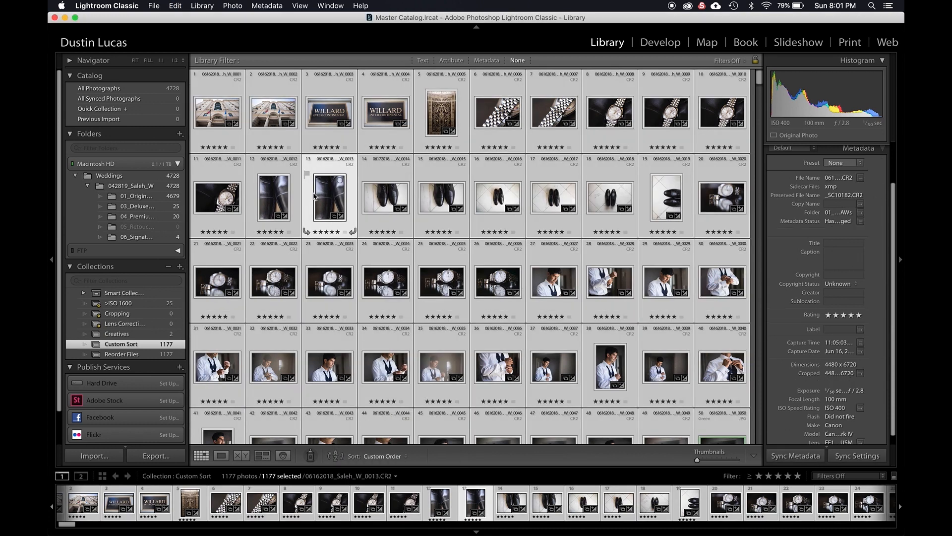
click(880, 180)
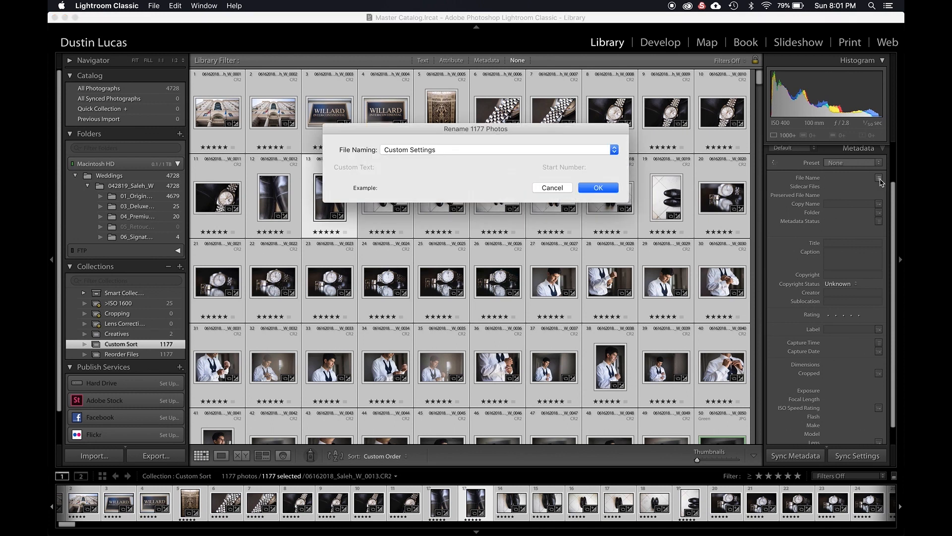
click(504, 148)
click(444, 253)
key(super+a)
key(BackSpace)
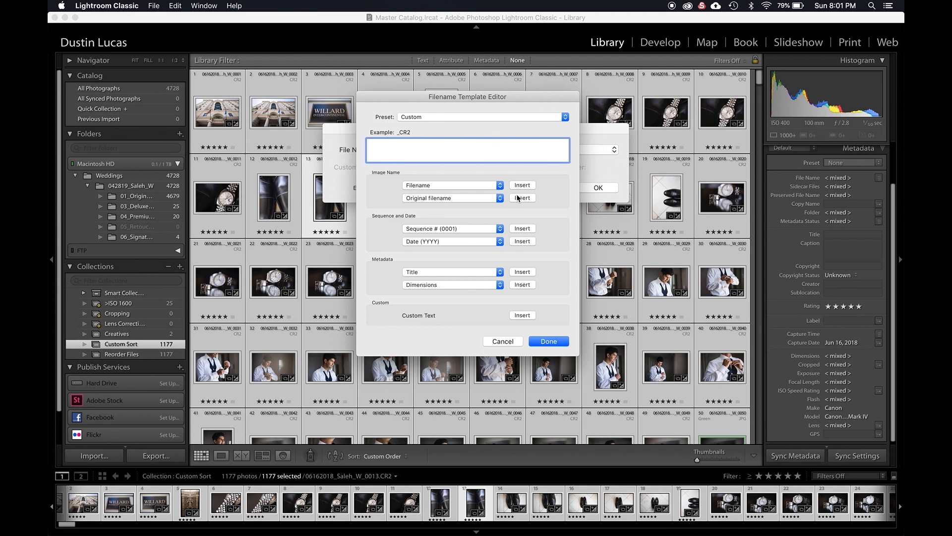
click(518, 198)
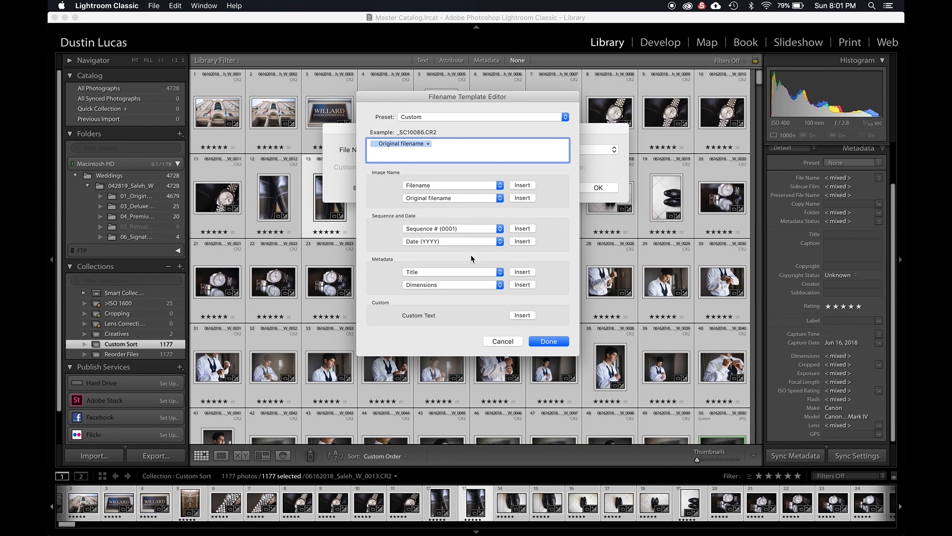
click(497, 342)
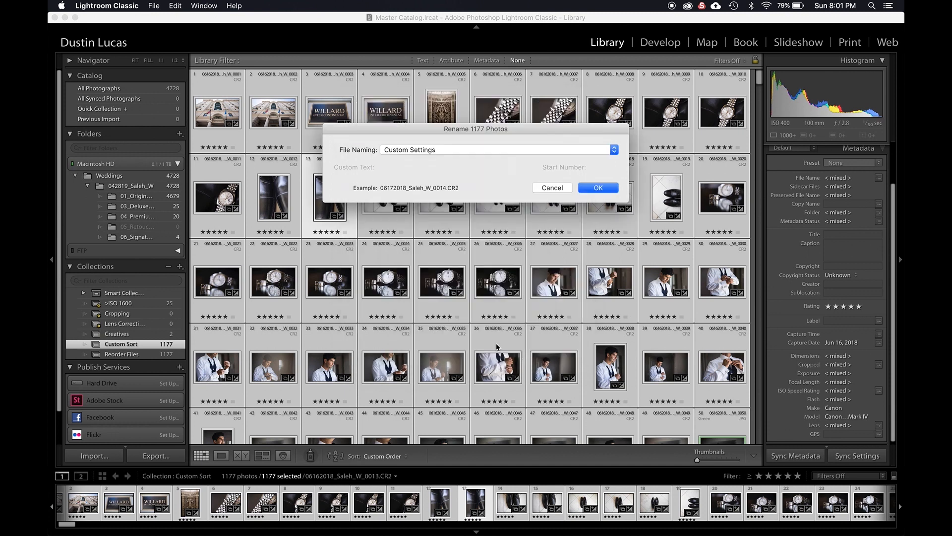
click(551, 187)
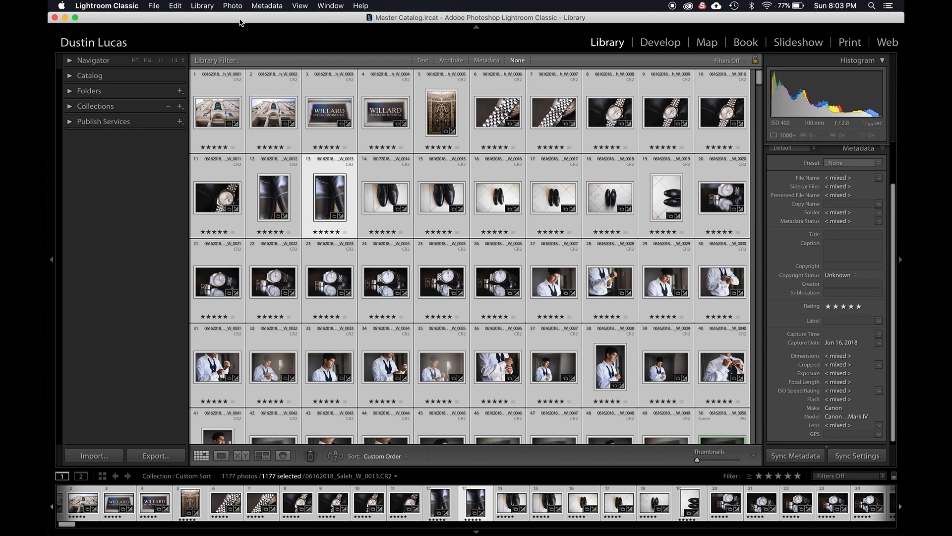
- Open the Publishing Manager and look through the Adobe Stock, Facebook, Flickr and LR/Instagram services without saving any connection
click(73, 122)
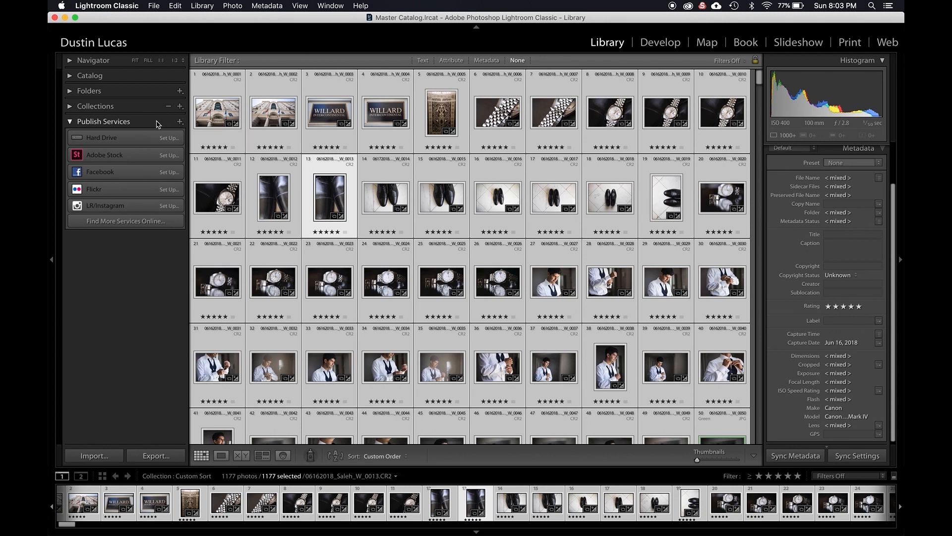
click(180, 121)
click(196, 132)
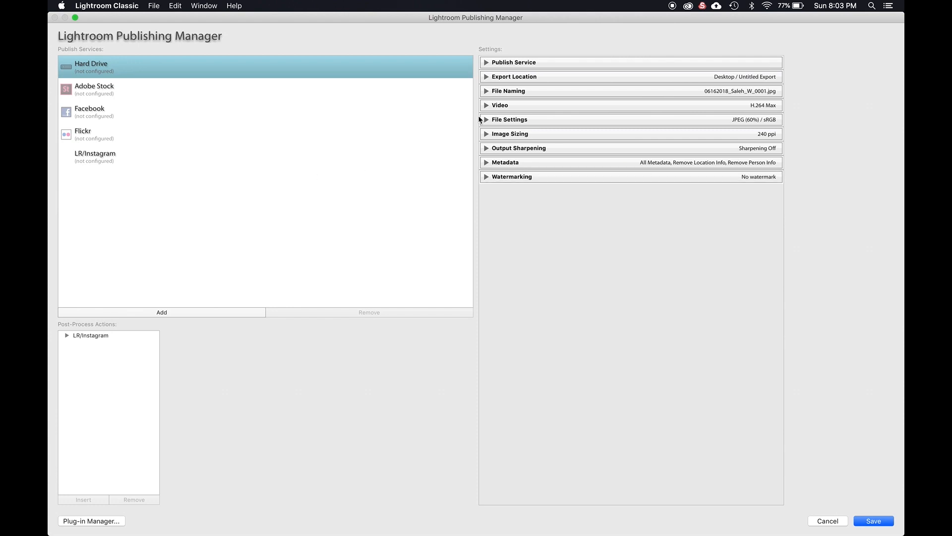
click(237, 97)
click(222, 116)
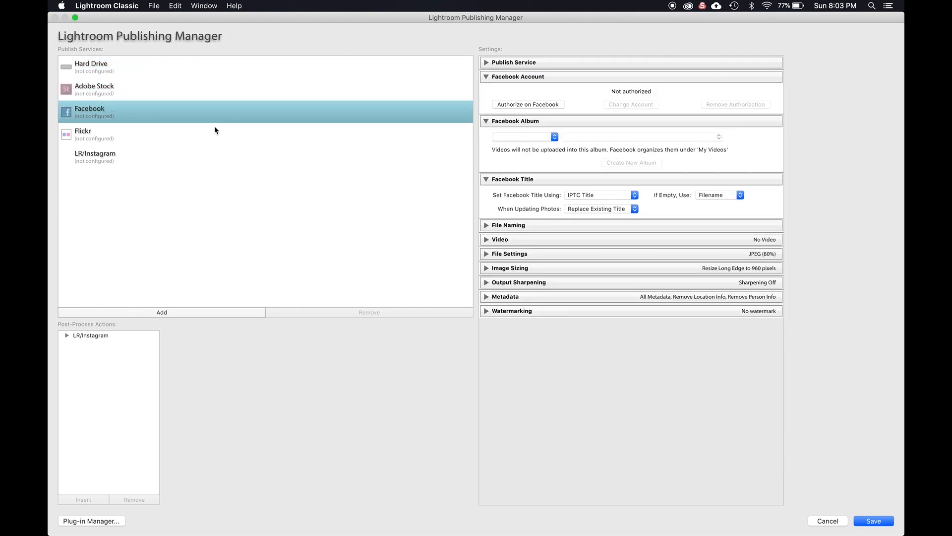
click(206, 145)
click(162, 108)
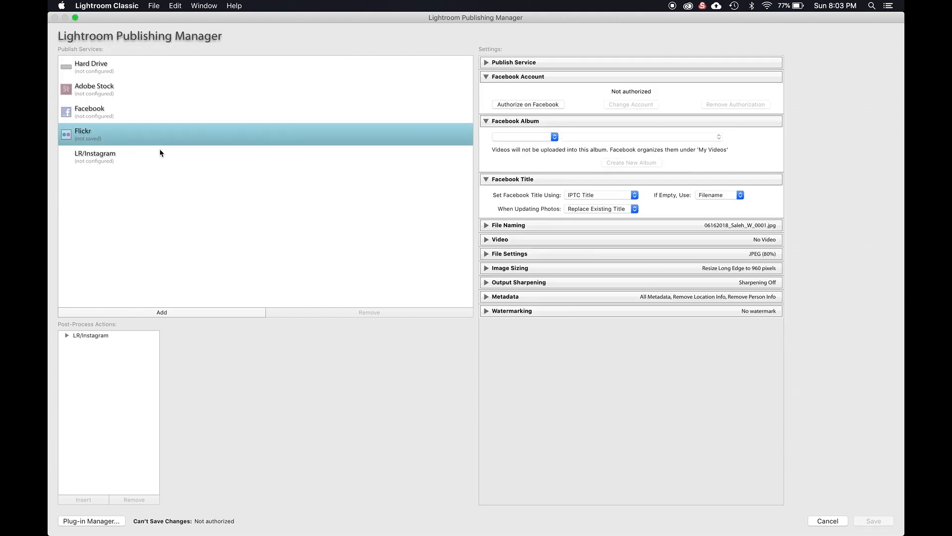
click(298, 142)
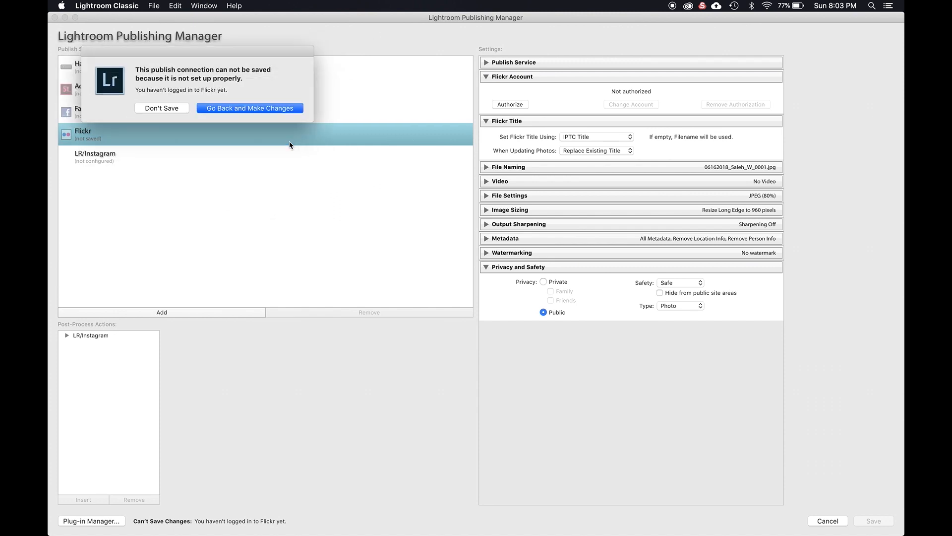
click(170, 109)
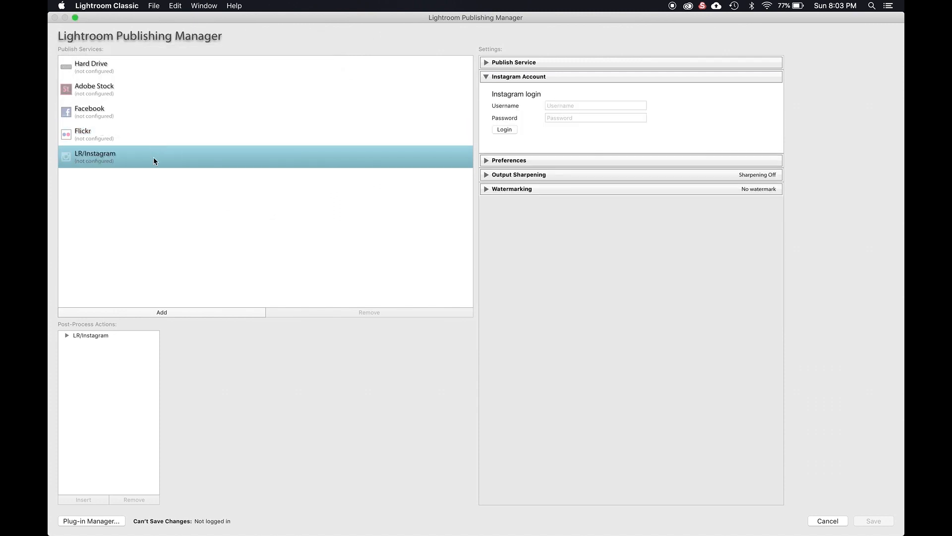
- Examine the LR/Instagram service's description, preferences, output sharpening and watermarking settings
click(549, 64)
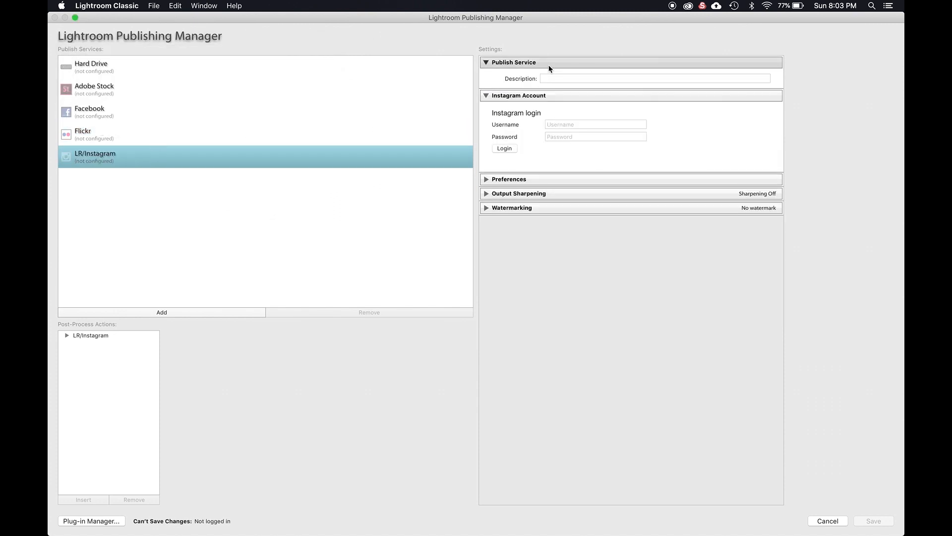
click(530, 180)
click(523, 293)
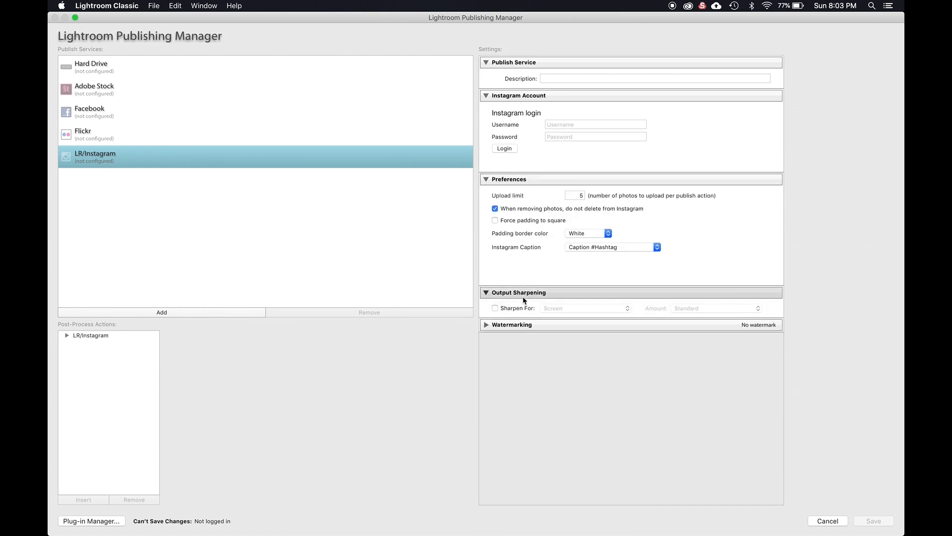
click(521, 326)
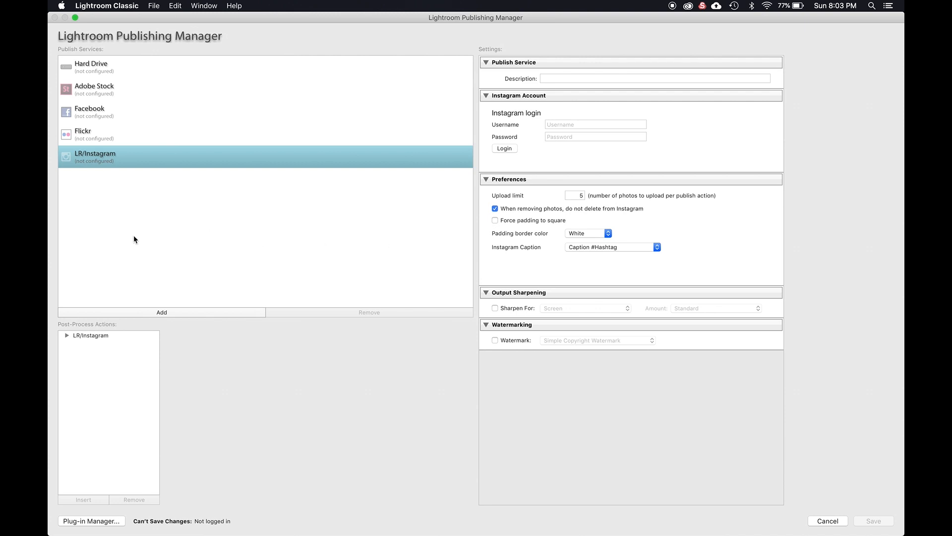
- Open the Plug-in Manager and examine the Nikon Tether, Flickr and LR/Instagram plug-ins, including the Instagram plug-in's preferences and status
click(92, 520)
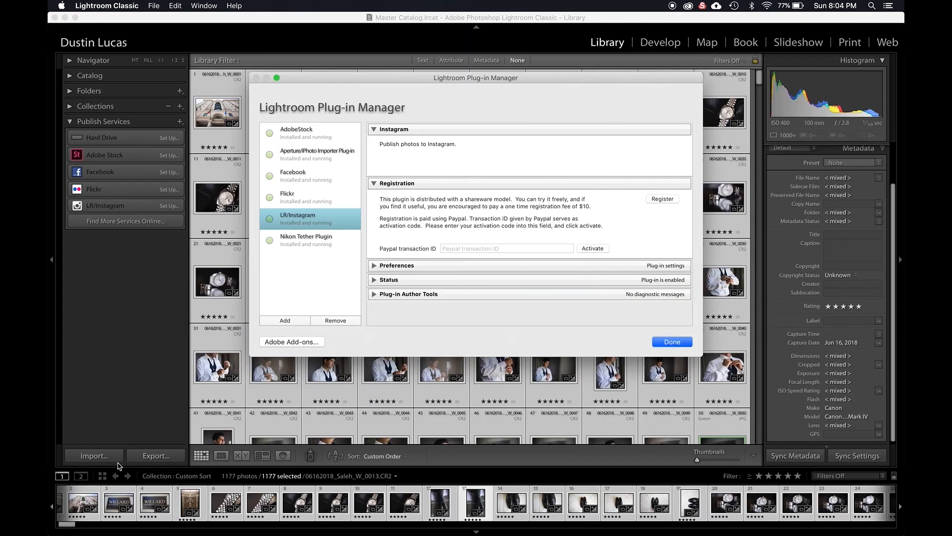
click(298, 241)
click(296, 211)
click(298, 201)
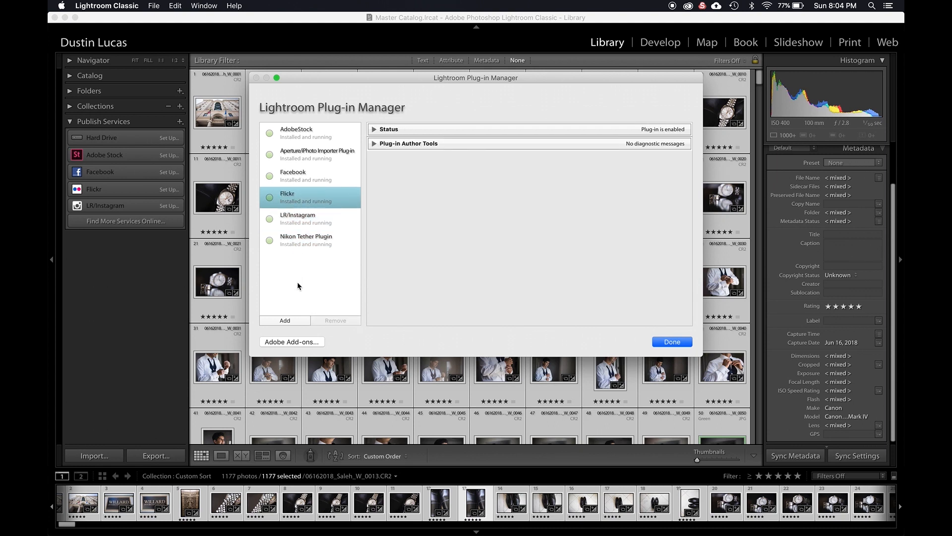
click(303, 213)
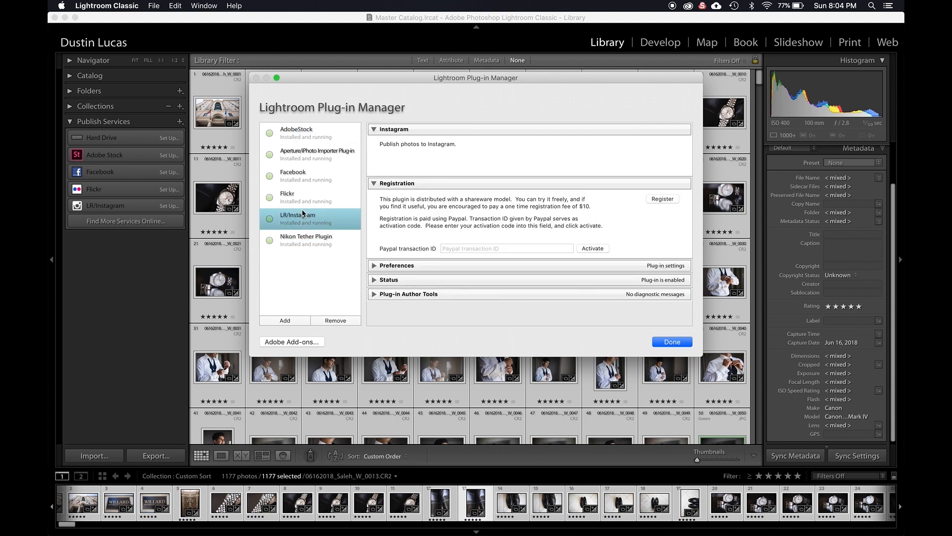
click(410, 267)
click(394, 308)
scroll(407, 223, up, 3)
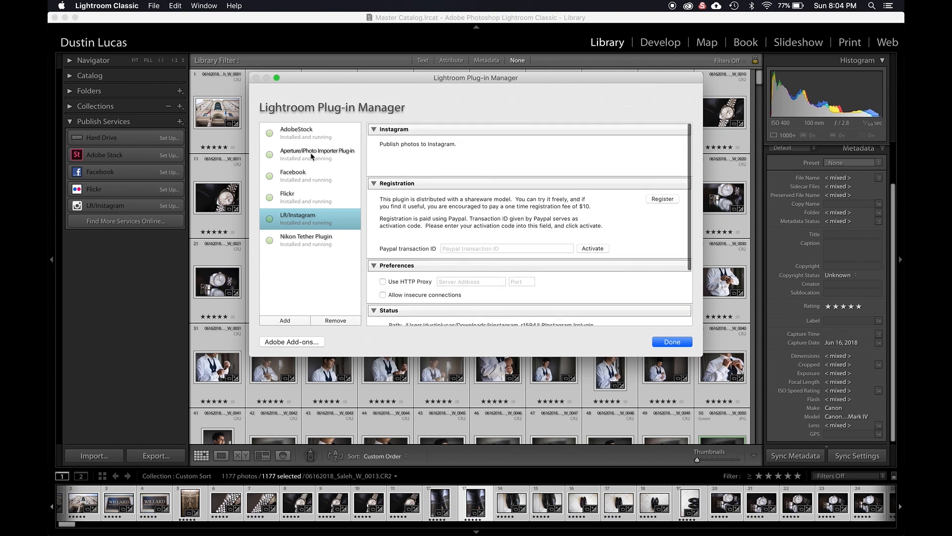
- Look through the Aperture/iPhoto Importer, AdobeStock and Facebook plug-ins, and close the Plug-in Manager
click(315, 154)
click(313, 138)
click(313, 180)
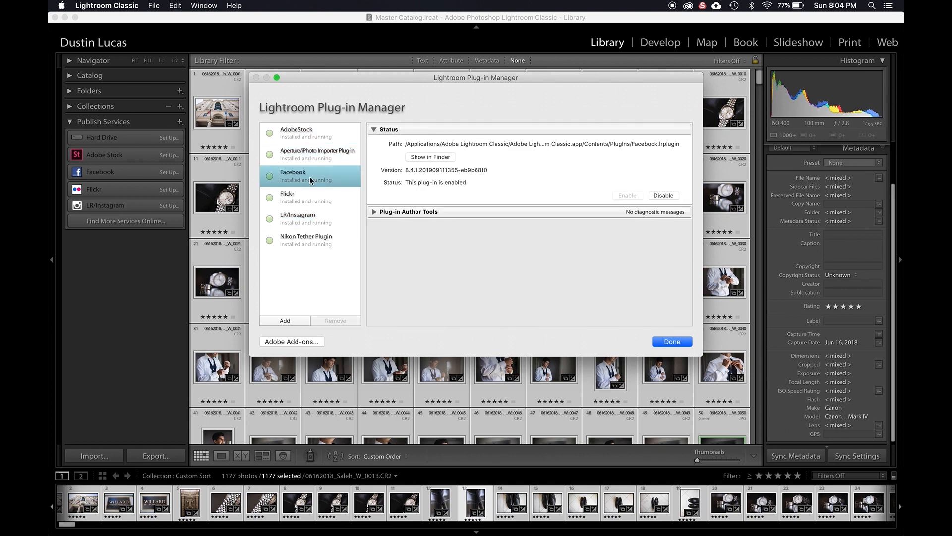
click(678, 342)
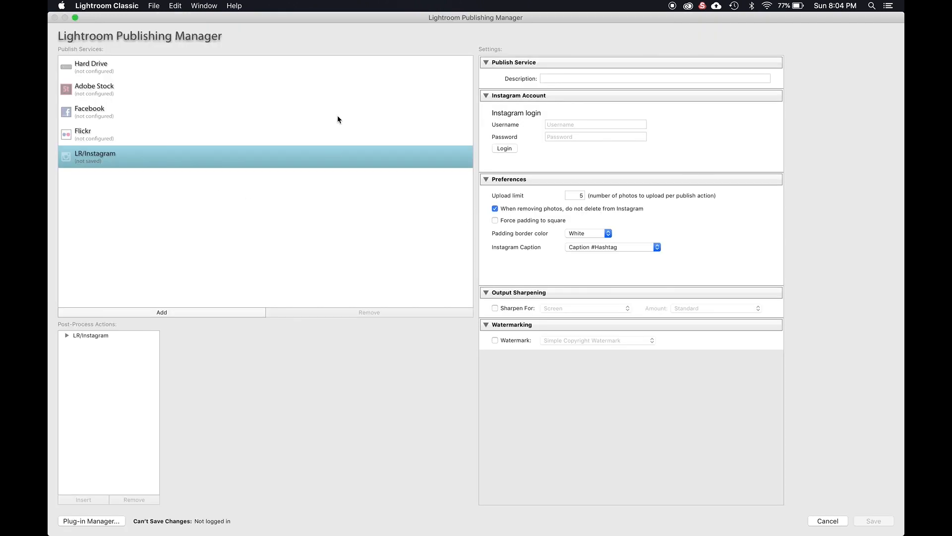
- View the Flickr publish service settings, dismiss the connection alerts, and bring up the Facebook service settings
click(154, 135)
click(155, 110)
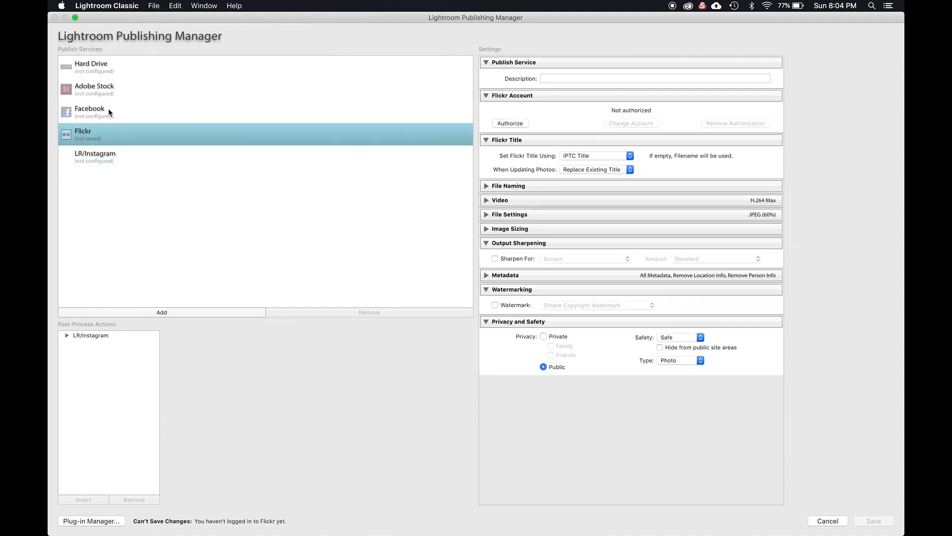
click(109, 112)
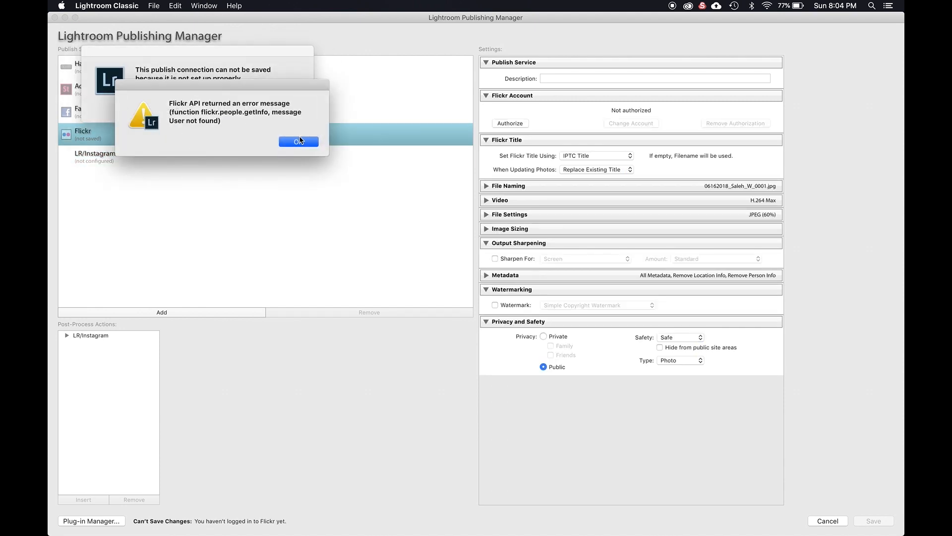
click(299, 141)
click(164, 108)
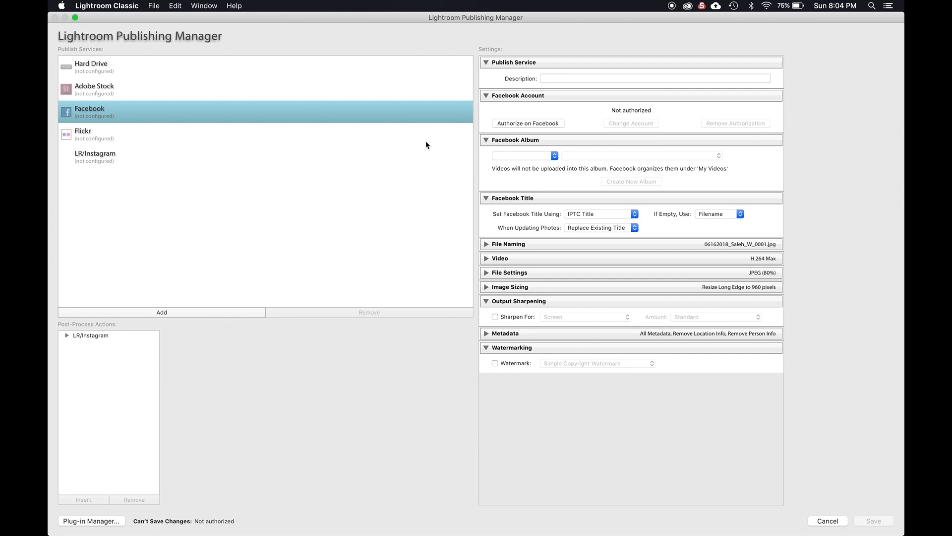
- Examine Facebook's File Naming, Video, File Settings and Image Sizing sections, and leave the Publishing Manager without saving
click(509, 251)
click(511, 246)
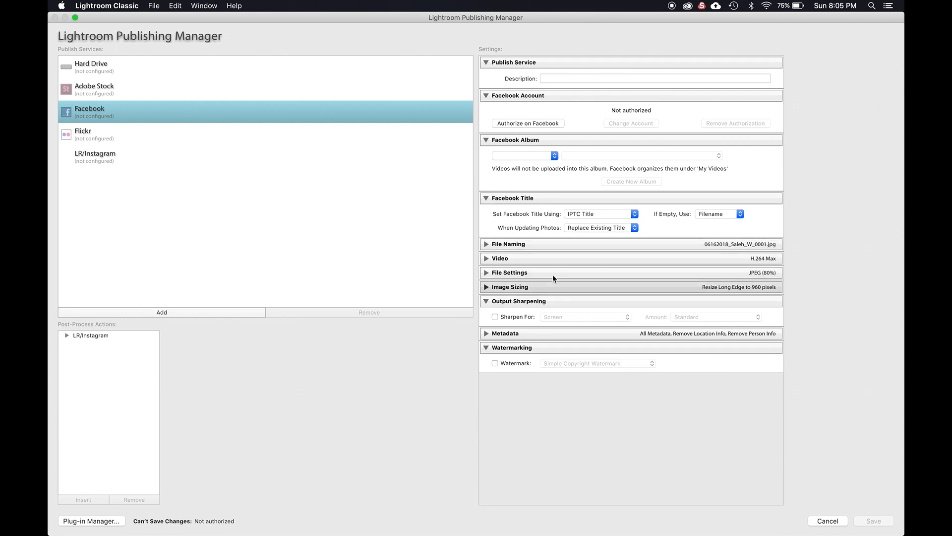
click(536, 259)
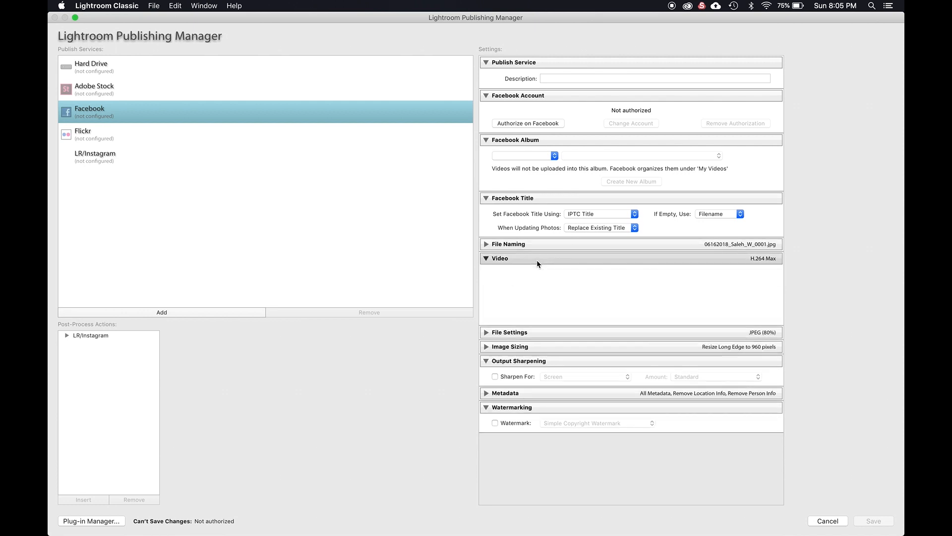
click(535, 258)
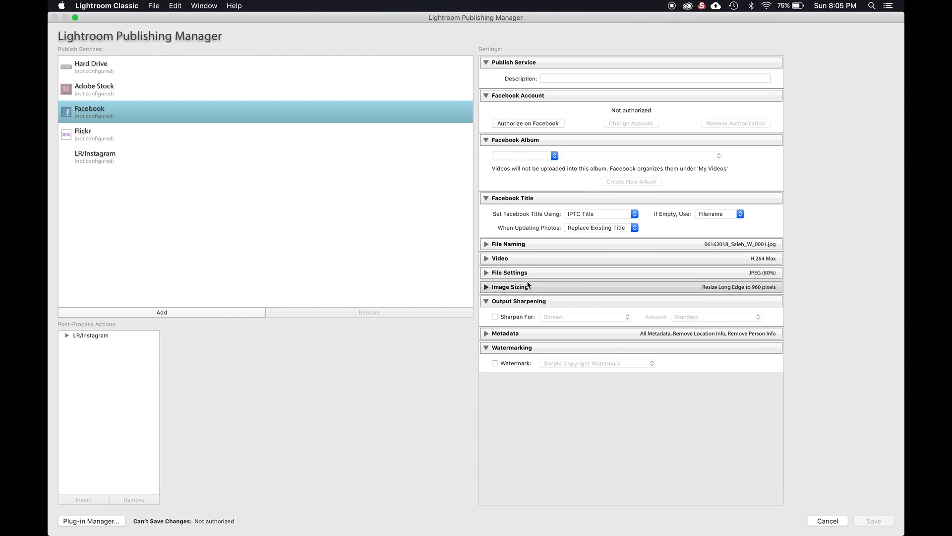
click(529, 273)
click(528, 274)
click(524, 288)
click(524, 288)
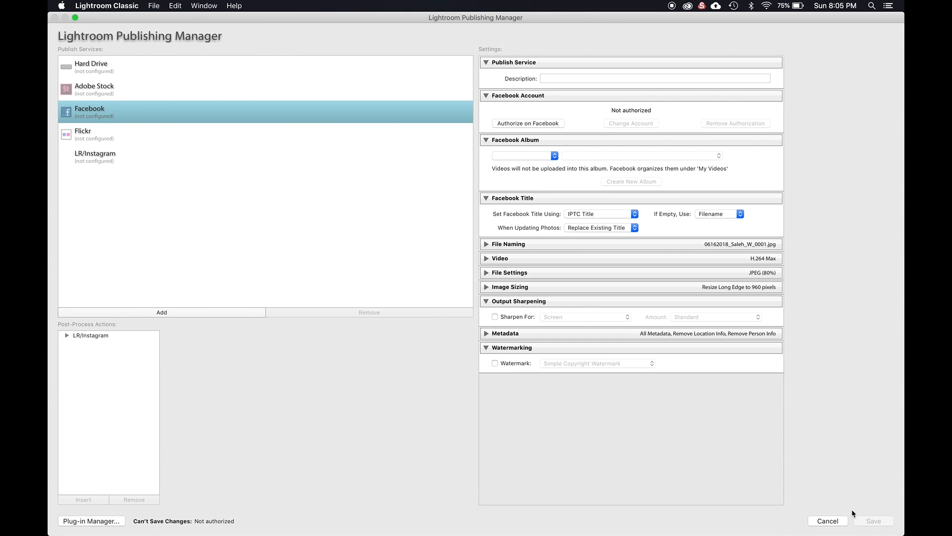
click(828, 521)
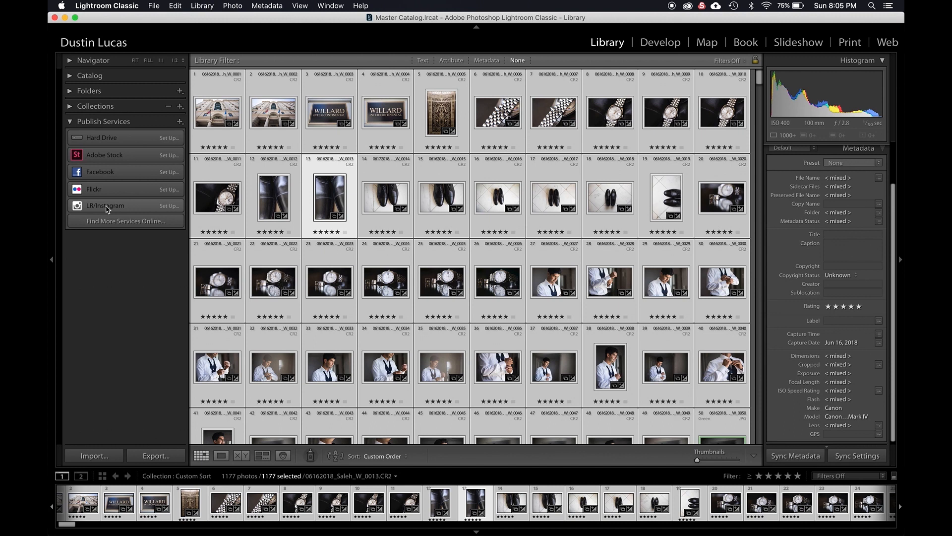
- Open the LR/Instagram service setup to view its Instagram login fields, and close it without saving
click(165, 207)
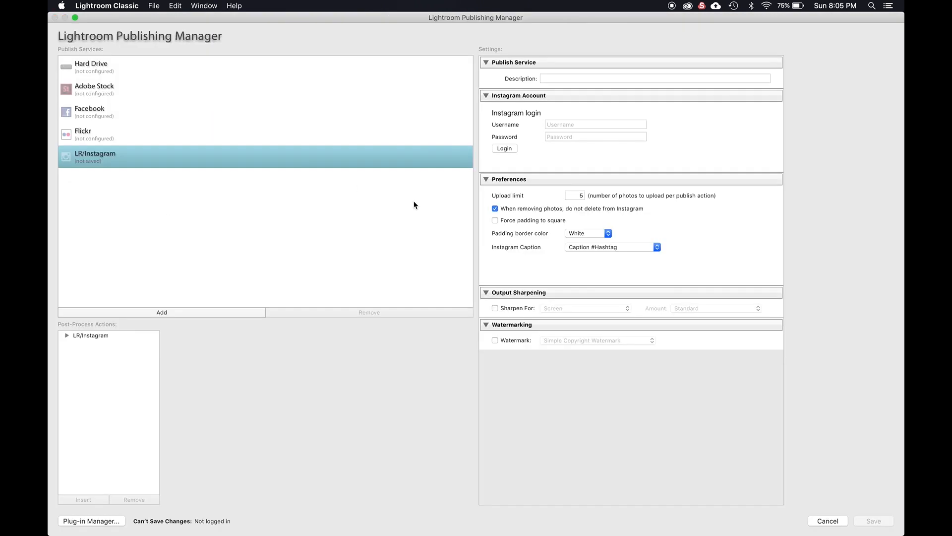
click(564, 125)
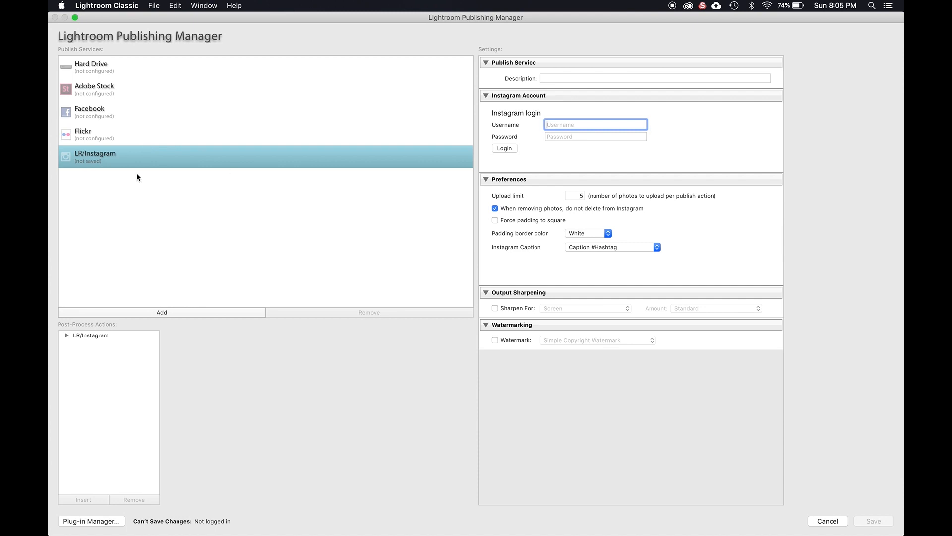
click(821, 520)
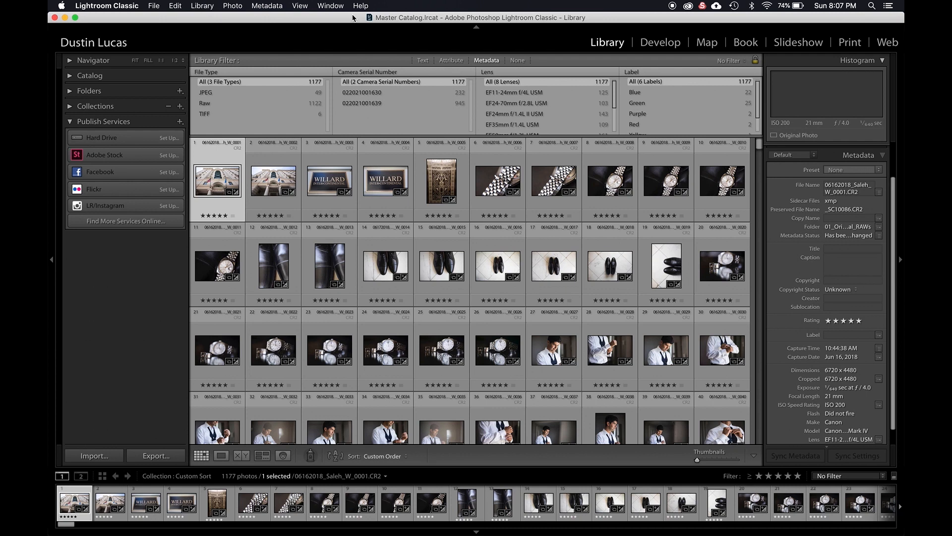
- Open the export settings for the selected photo and examine the Export Location and File Naming sections
key(super+shift+e)
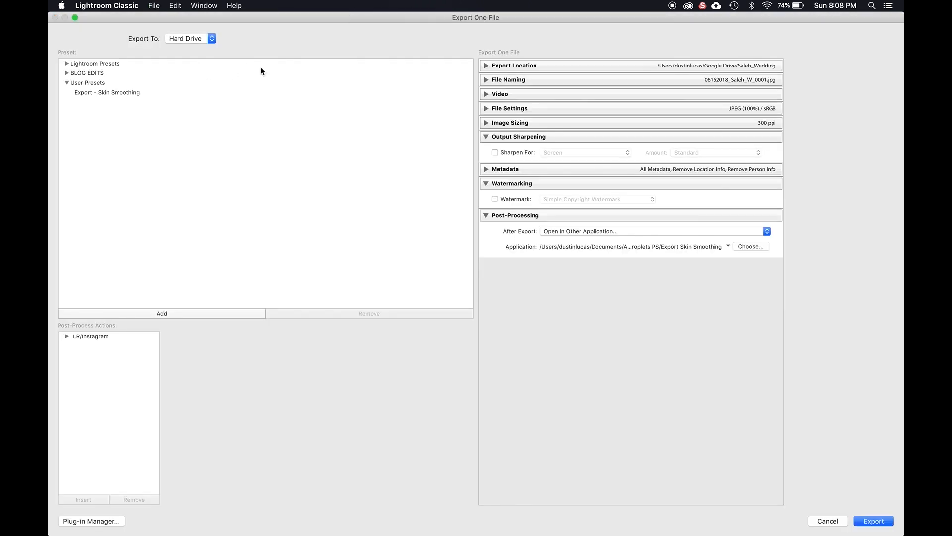
click(520, 66)
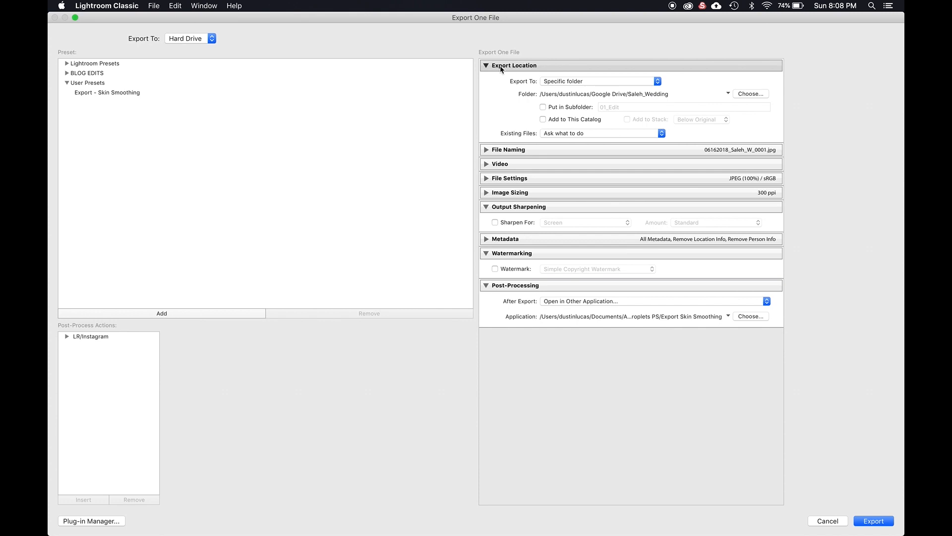
click(511, 149)
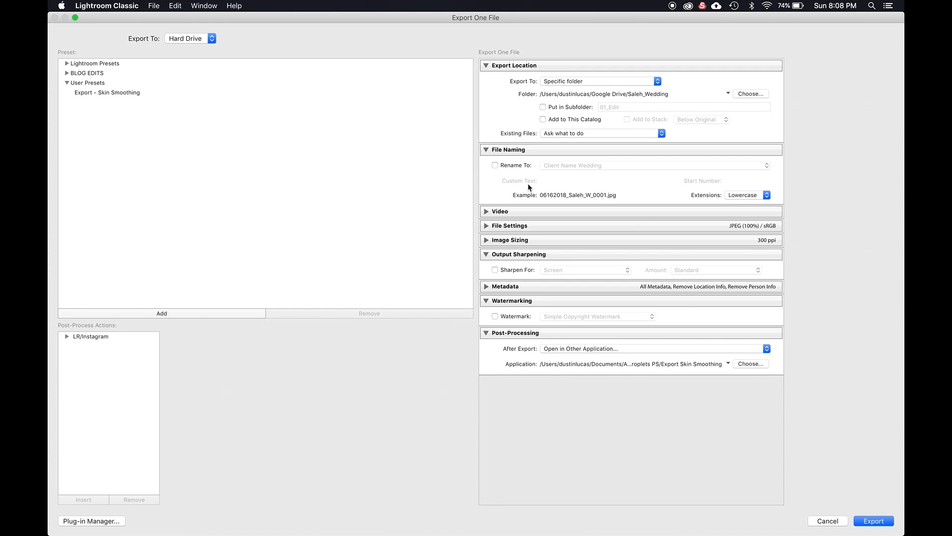
- Examine the export File Settings and the available image formats, keeping JPEG
click(518, 225)
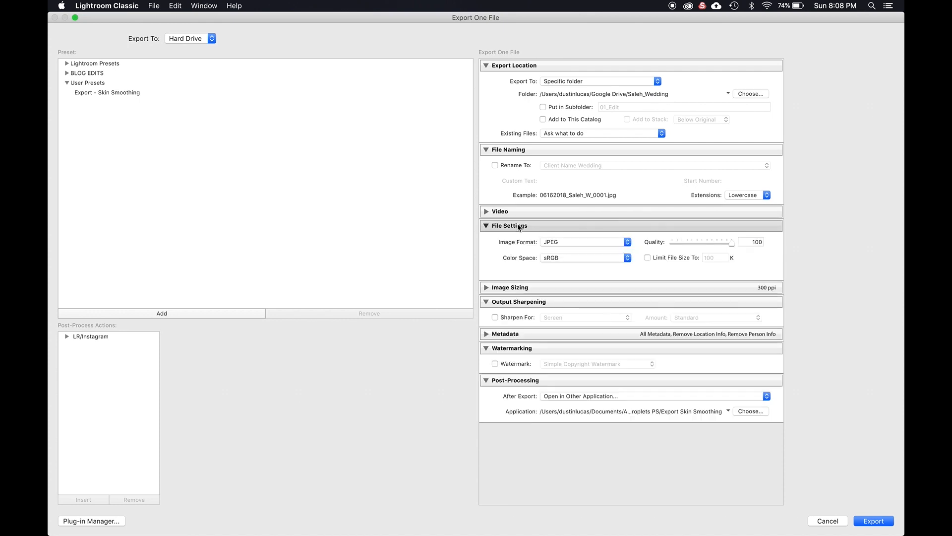
click(566, 246)
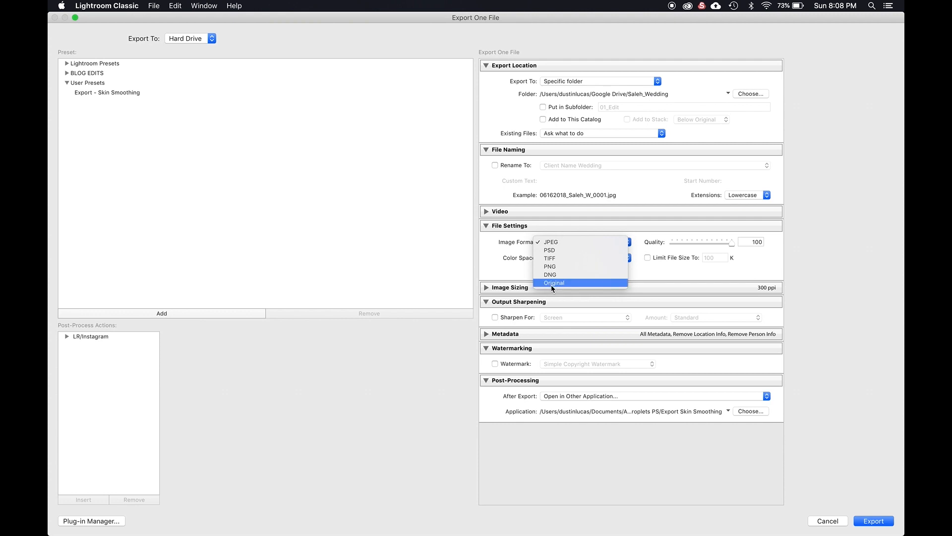
click(525, 278)
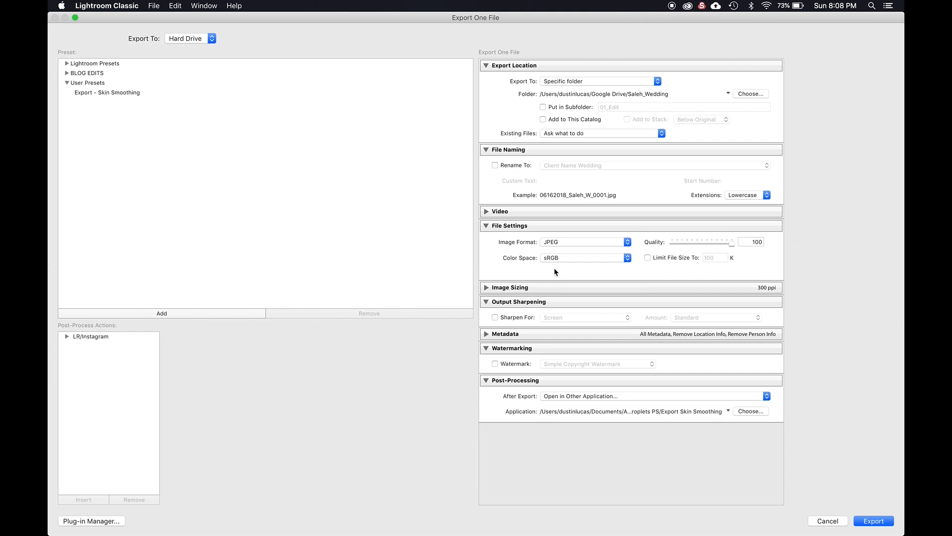
click(563, 241)
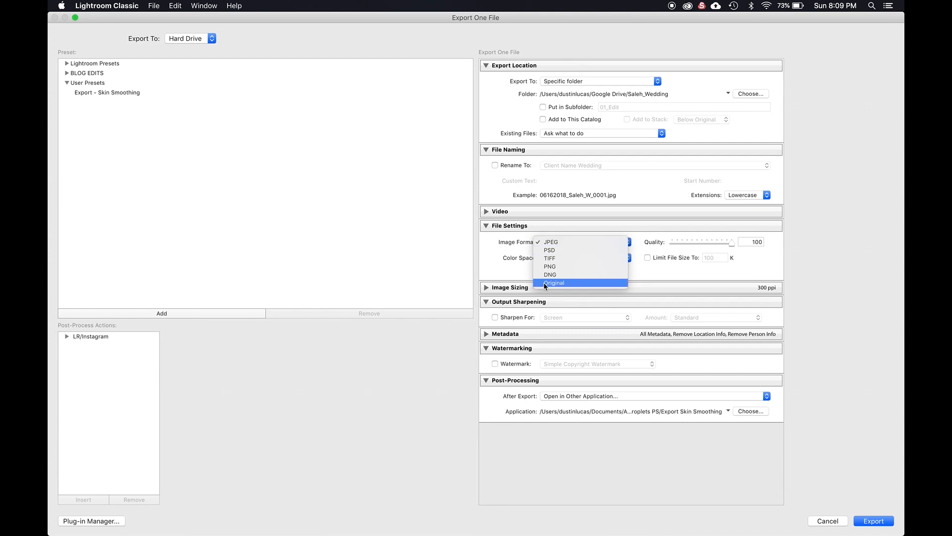
click(511, 279)
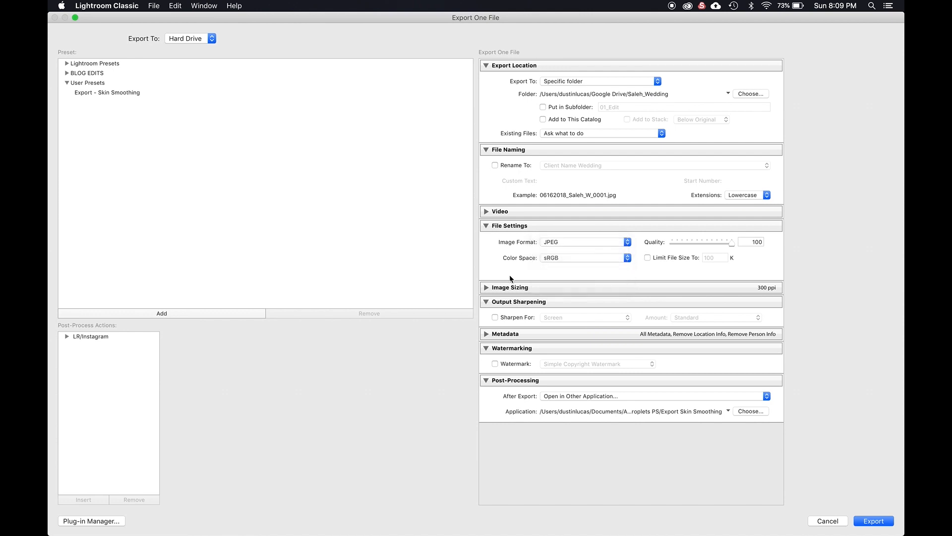
- Examine the Image Sizing settings and the Output Sharpening target choices, leaving sharpening turned off
click(527, 287)
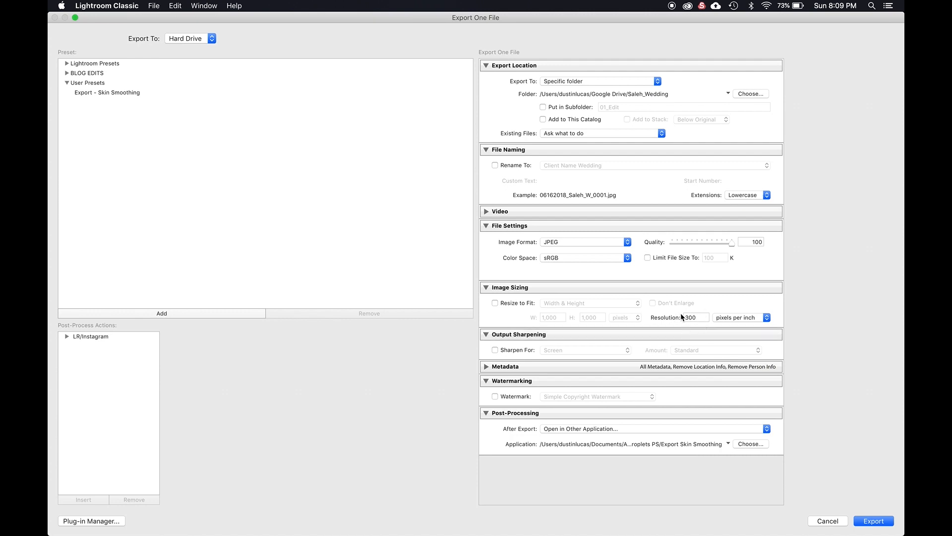
click(540, 368)
click(522, 350)
click(566, 350)
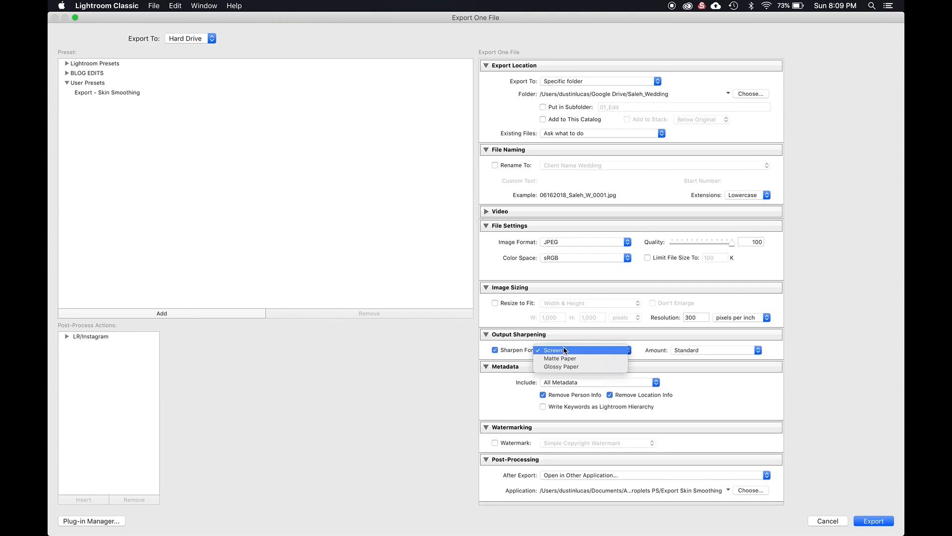
click(519, 355)
click(495, 350)
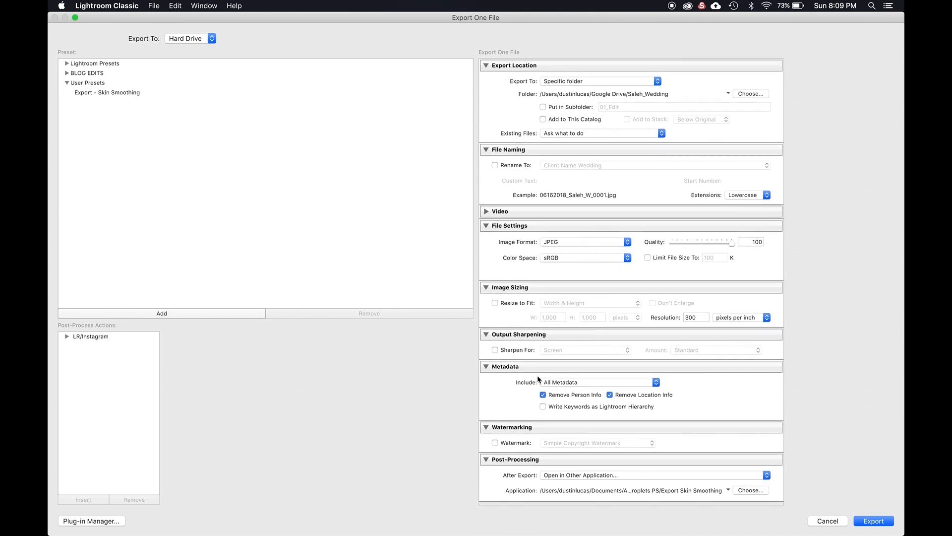
- Review which metadata can be included in the export, keeping All Metadata
click(561, 385)
click(516, 399)
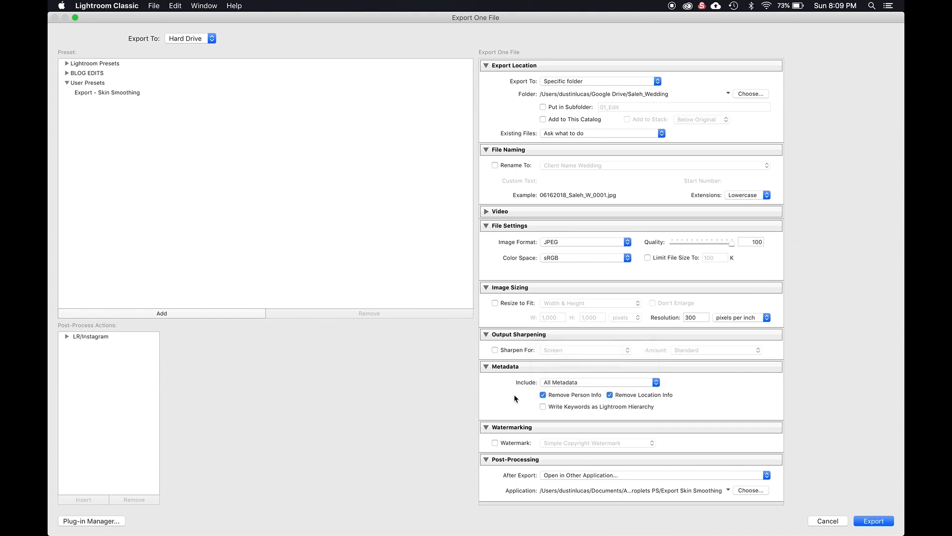
click(566, 385)
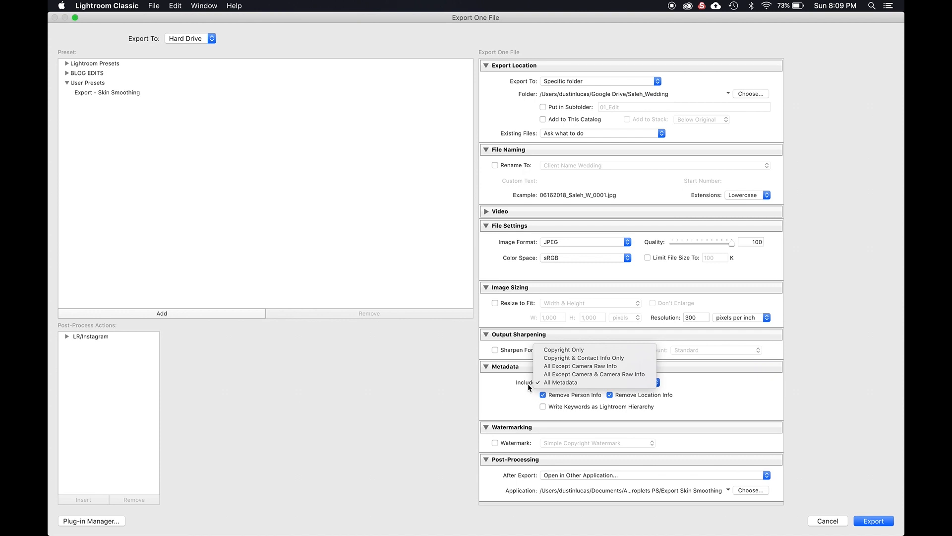
click(507, 389)
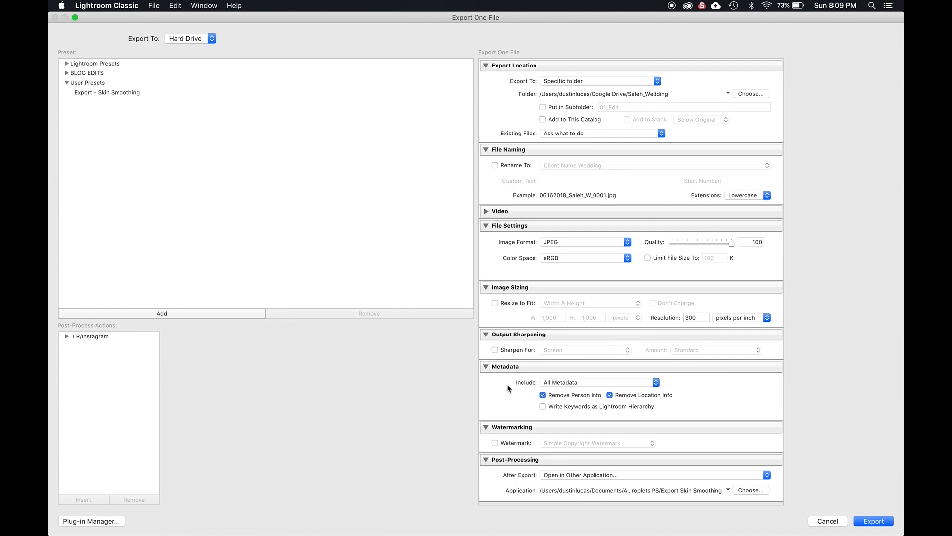
click(568, 383)
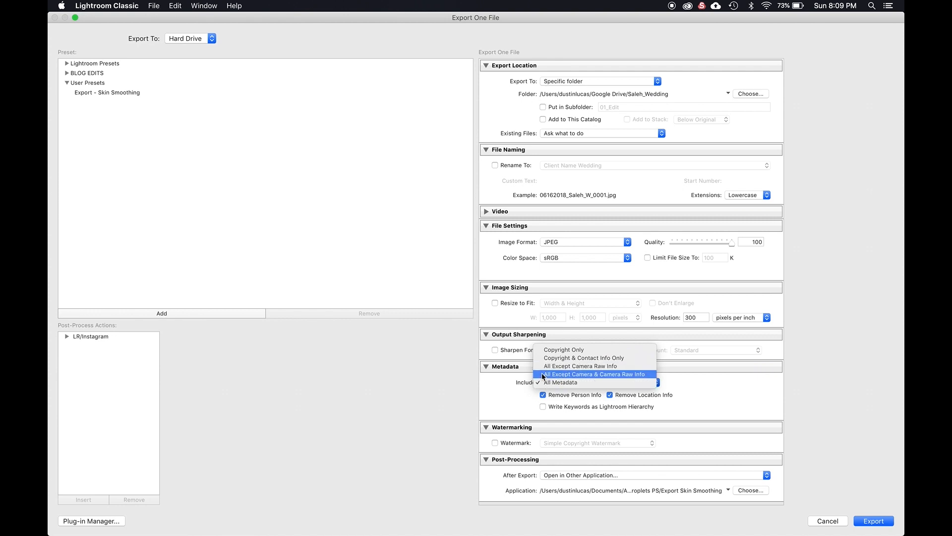
click(550, 381)
click(560, 385)
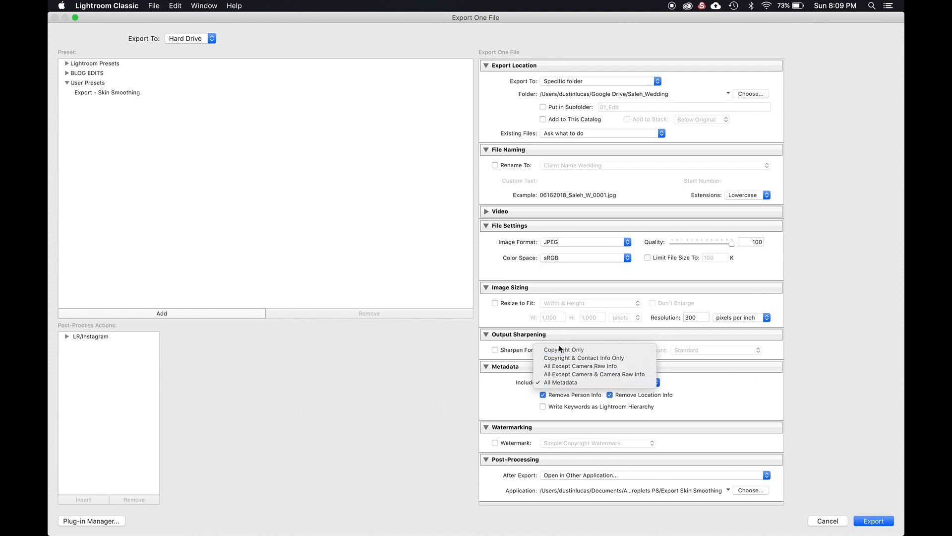
click(505, 406)
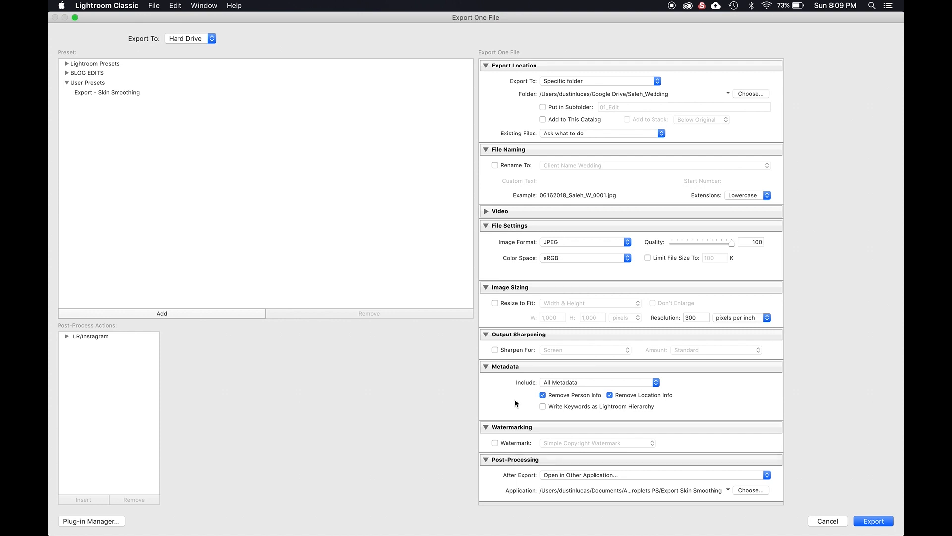
- Check the available watermark choices for the export, leaving watermarking turned off
scroll(524, 409, down, 1)
scroll(524, 410, up, 1)
click(557, 446)
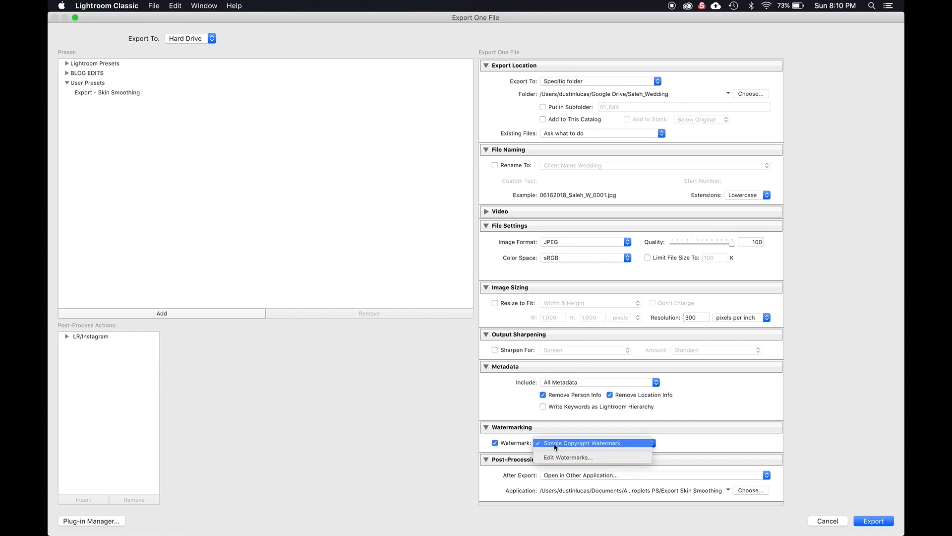
click(519, 443)
click(517, 443)
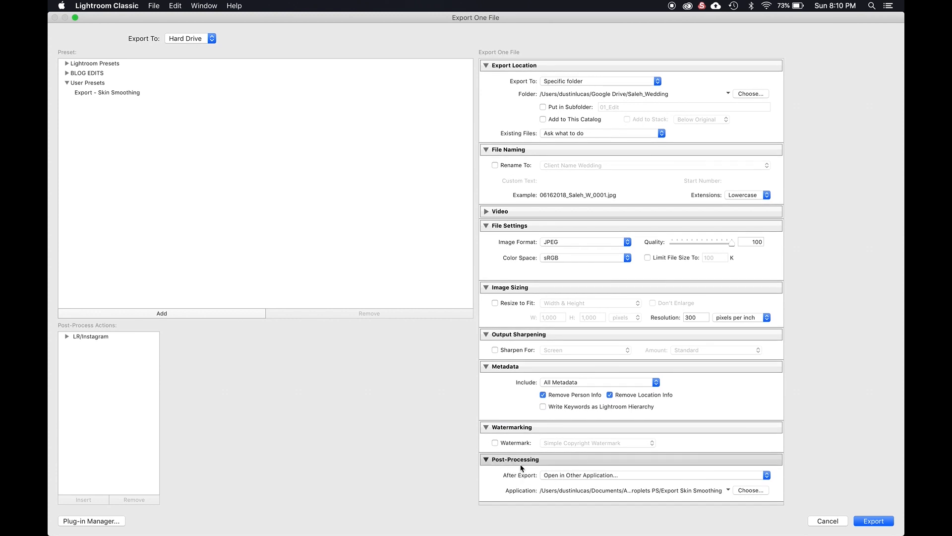
- Review the After Export actions in the post-processing settings, and cancel the export
click(547, 476)
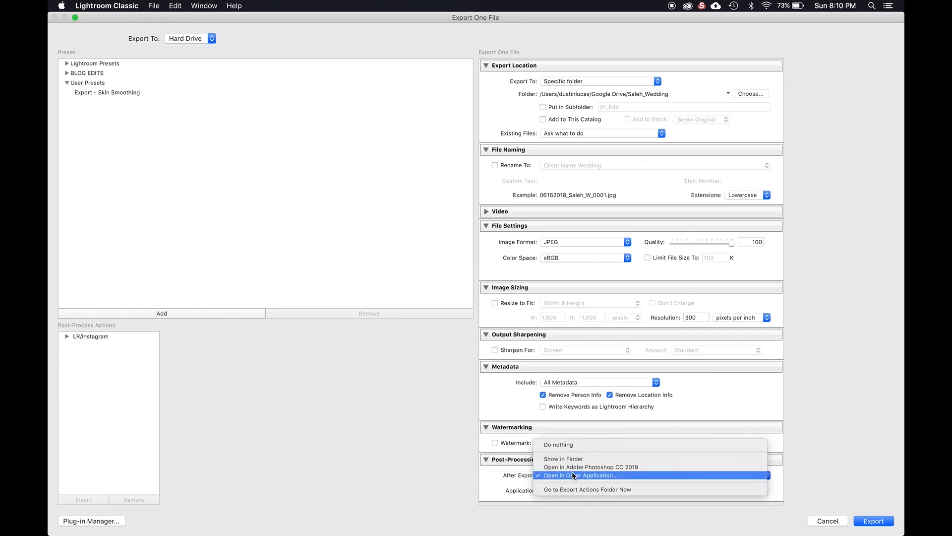
click(501, 473)
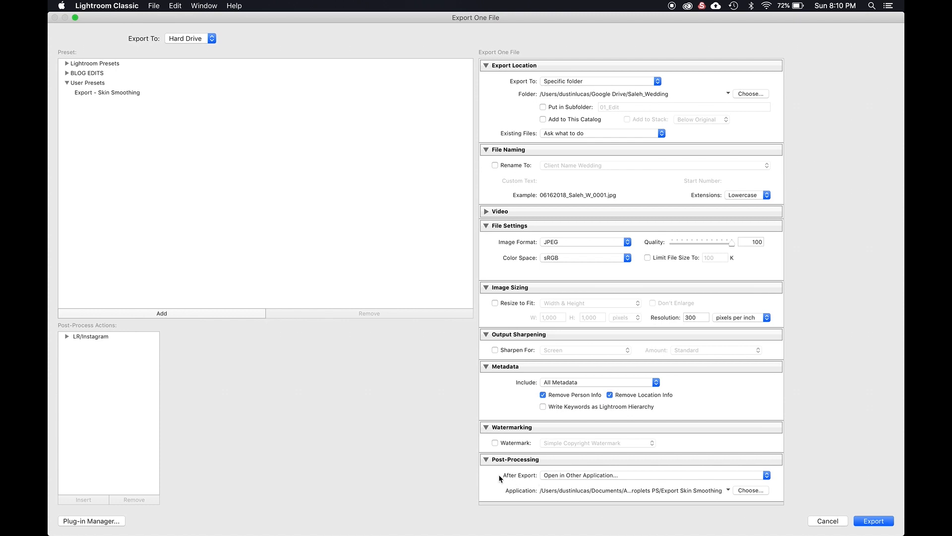
click(840, 522)
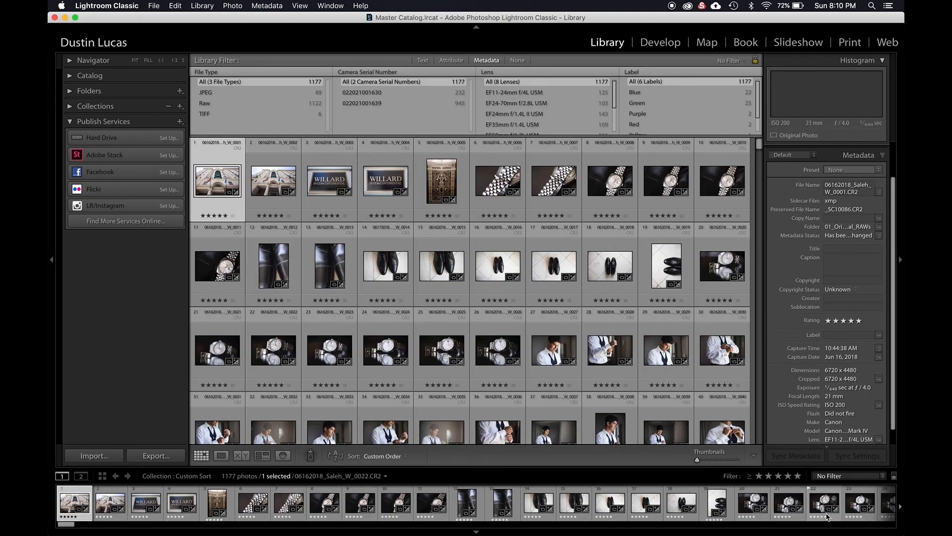
- Filter the library to Yellow-labelled photos and open the bride and groom photo for editing in Adobe Photoshop CC 2019
scroll(693, 81, down, 2)
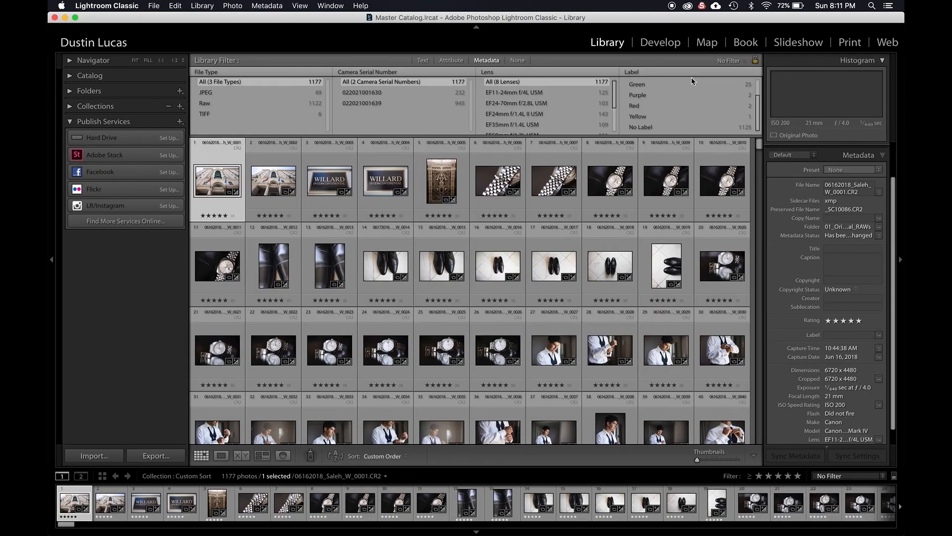
click(660, 119)
mouse_move(224, 193)
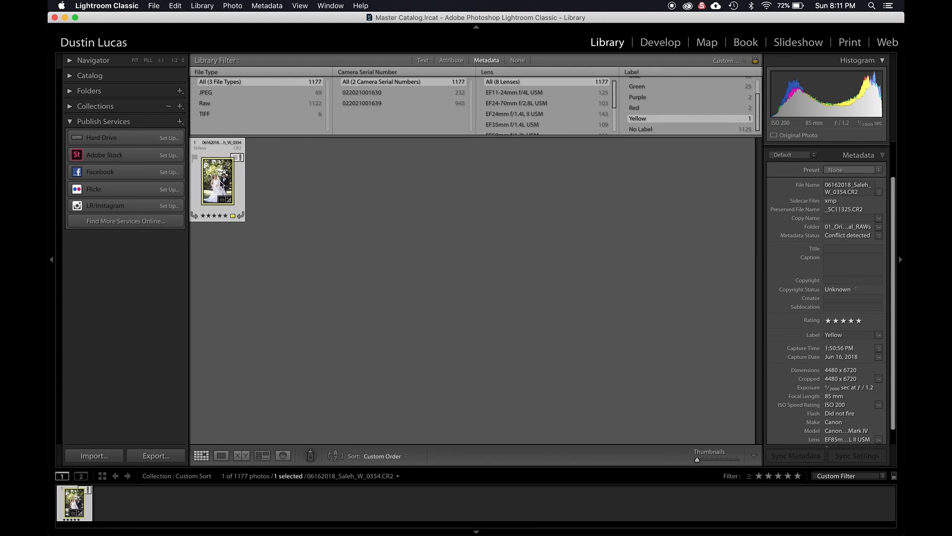
right_click(221, 182)
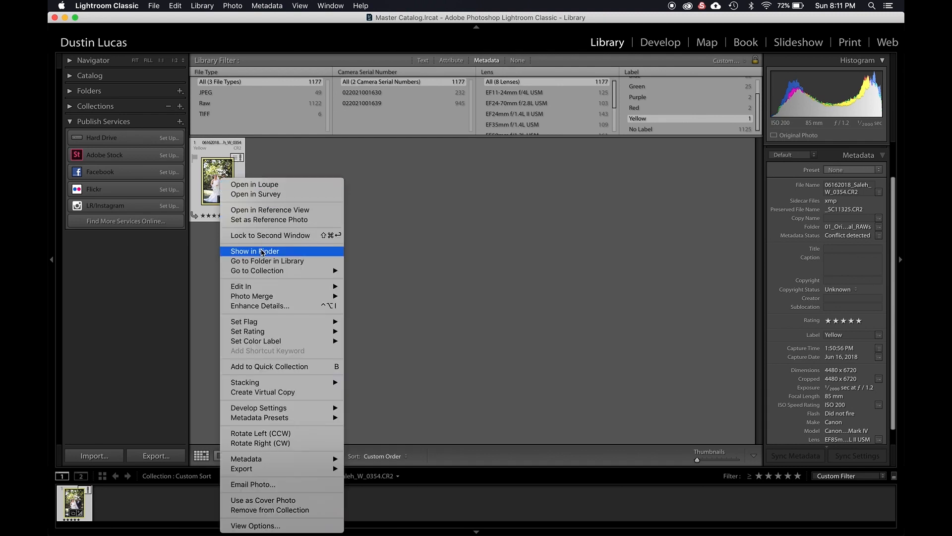
mouse_move(256, 288)
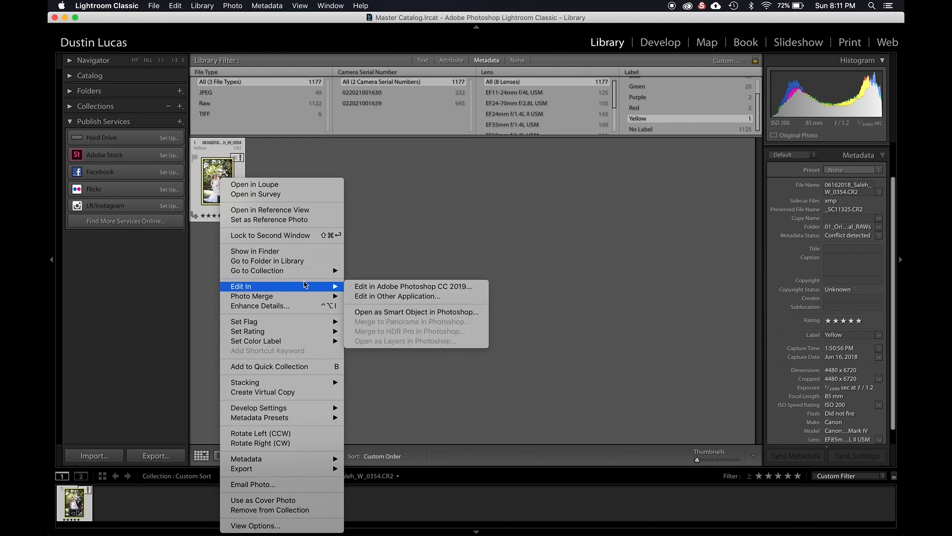
click(361, 287)
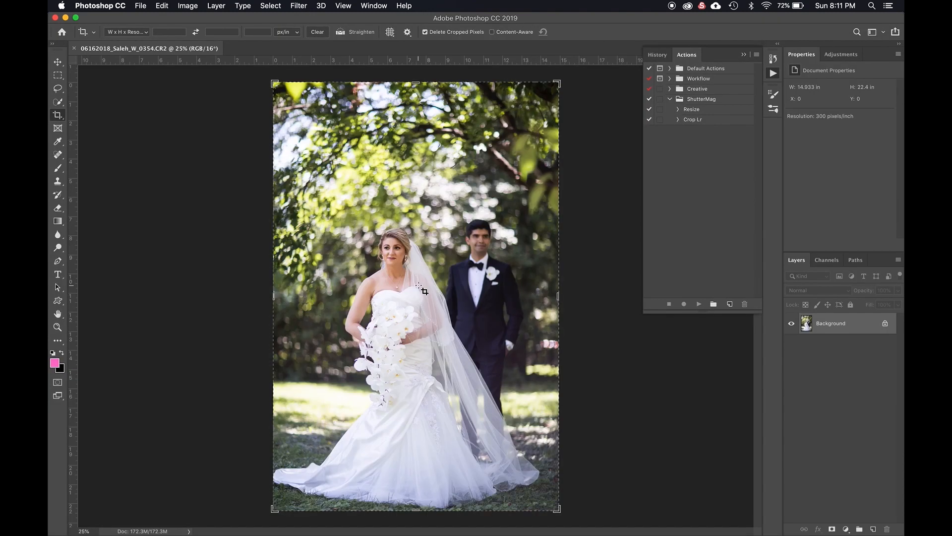
- Duplicate the Background layer and run the Portraiture action from the Workflow set on the copy
click(670, 99)
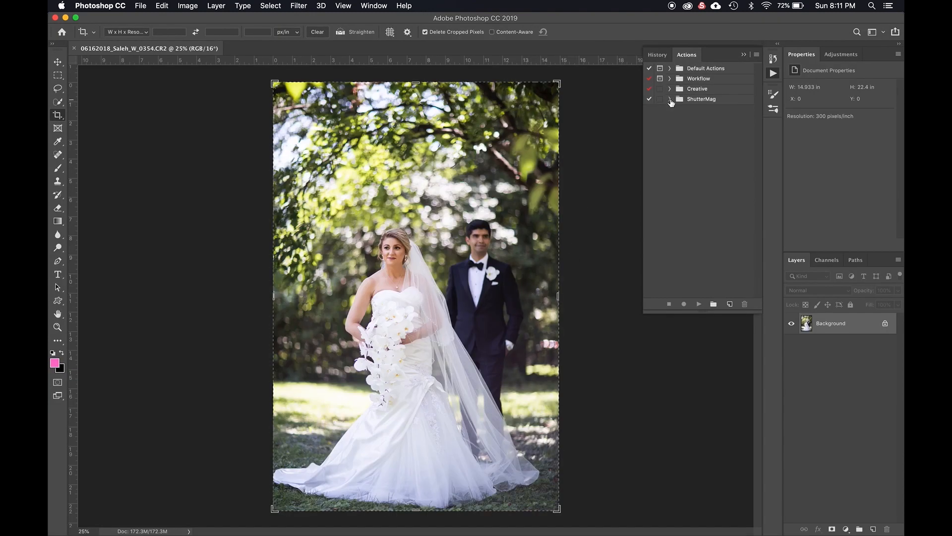
click(670, 79)
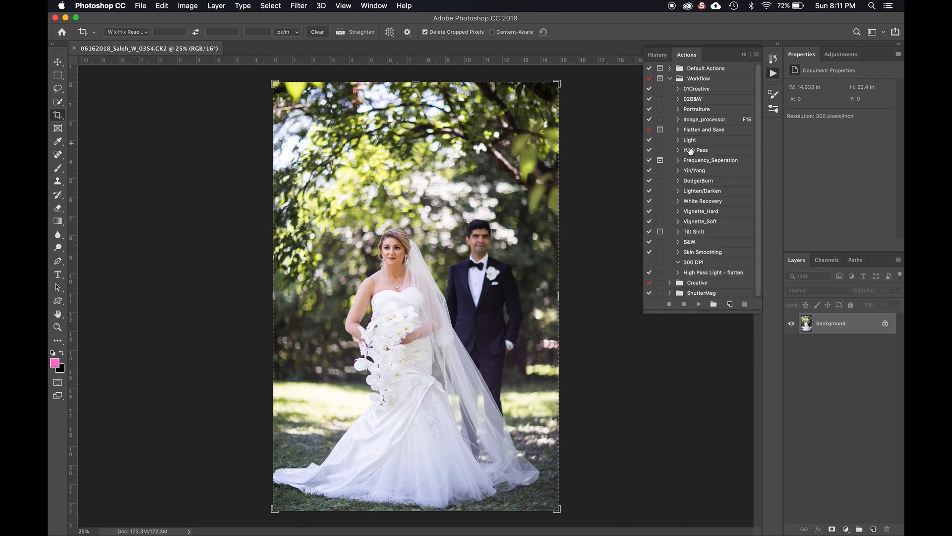
right_click(844, 331)
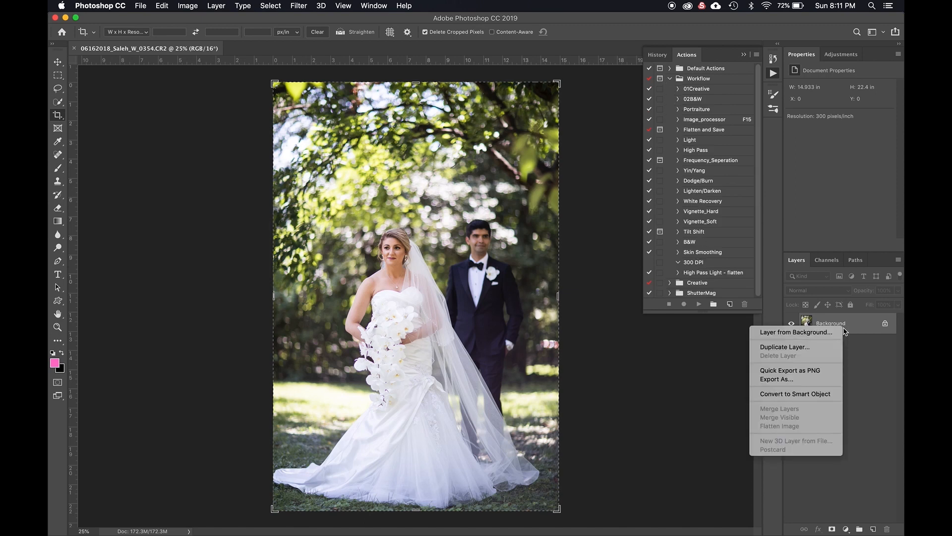
click(800, 348)
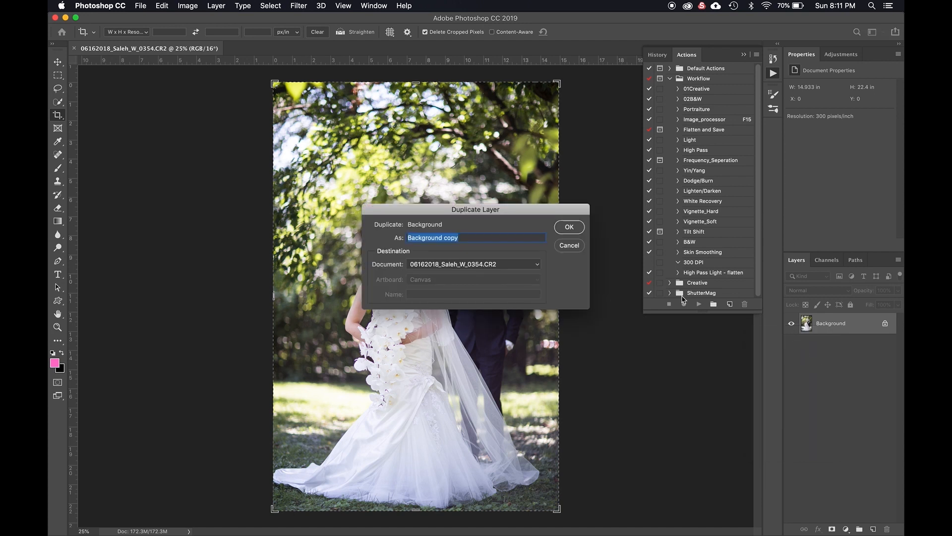
click(564, 229)
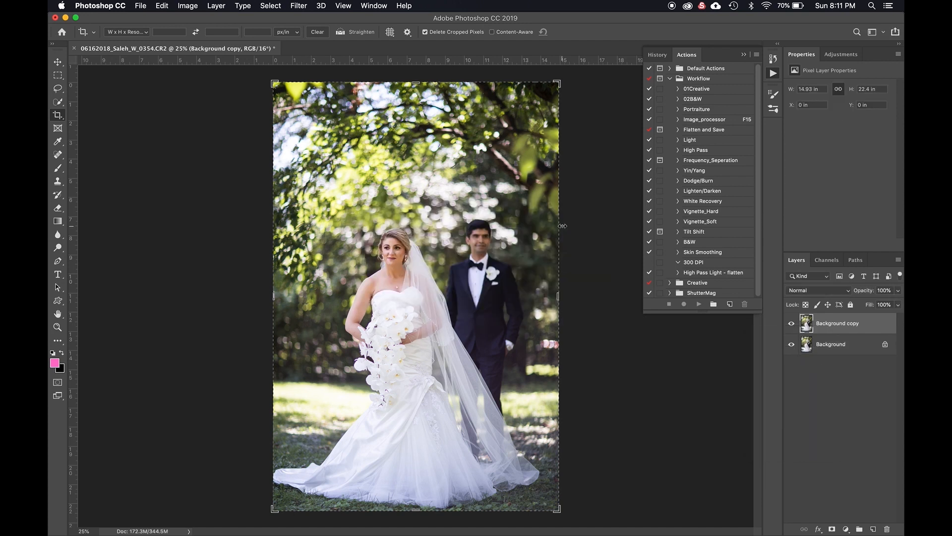
click(703, 108)
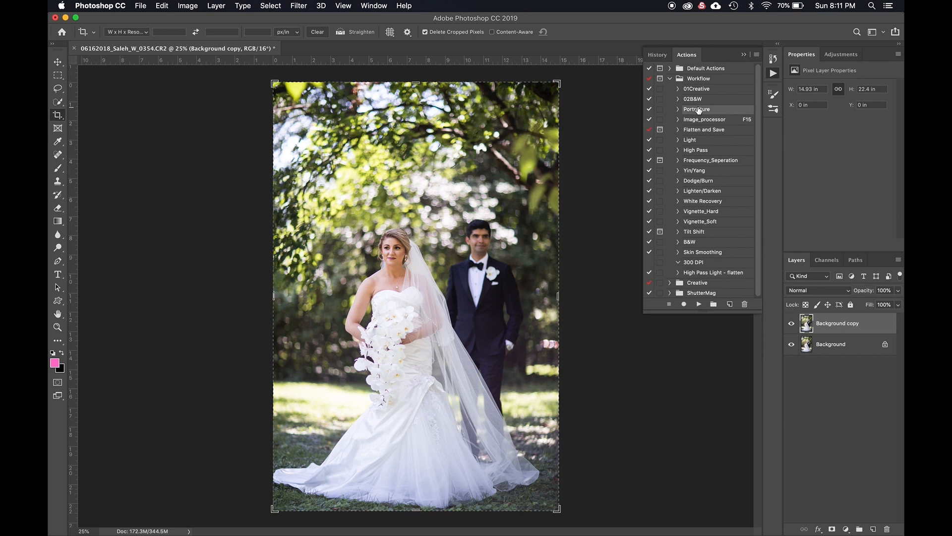
click(699, 304)
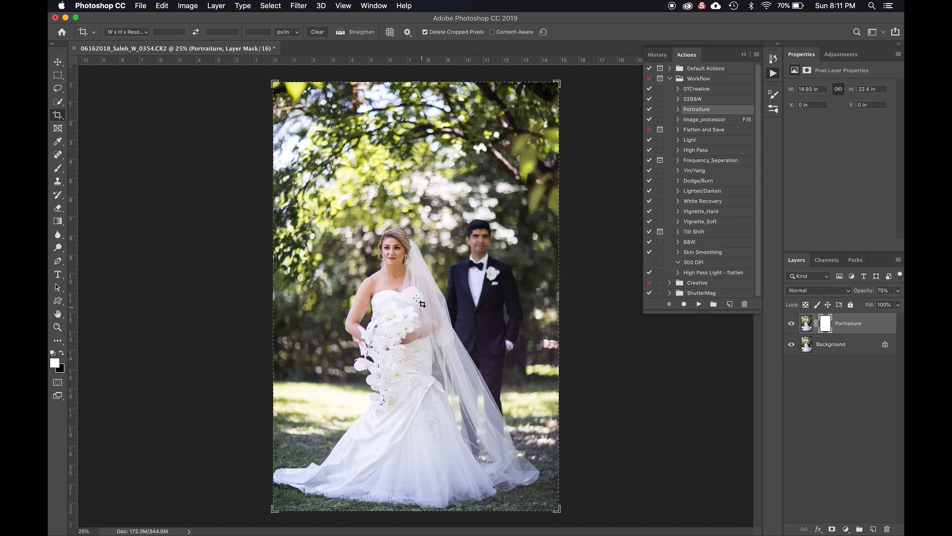
- Examine the bride's skin at 100% zoom with the Portraiture layer hidden and shown
key(super+1)
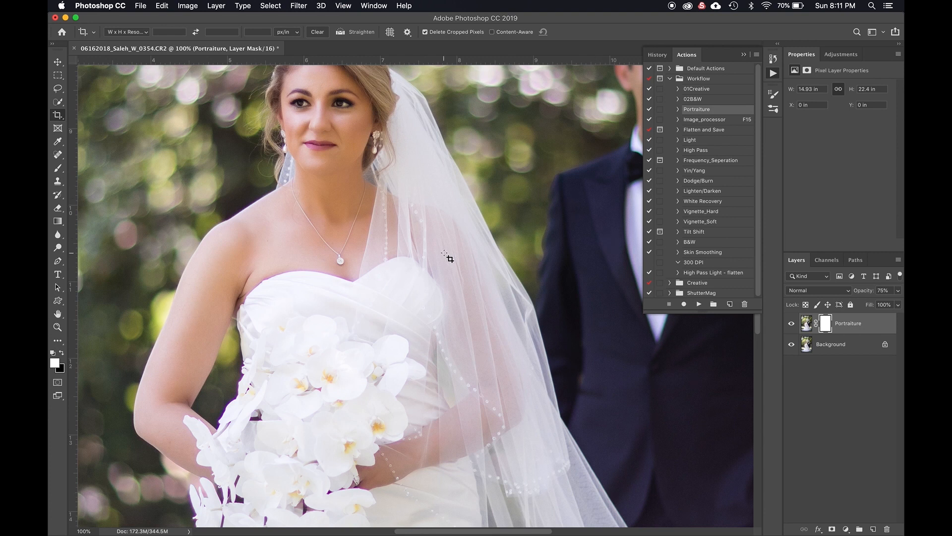
scroll(466, 255, up, 10)
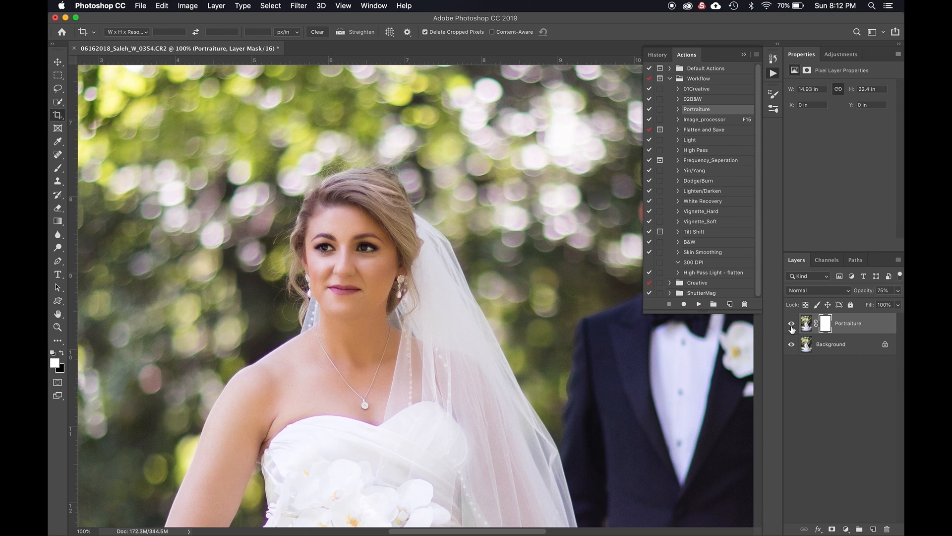
click(791, 324)
click(791, 327)
key(super+equal)
key(super+minus)
key(super+equal)
click(792, 325)
click(792, 325)
- Run the High Pass action and compare the bride's face, bouquet and dress with and without the retouching layers
click(698, 151)
click(699, 306)
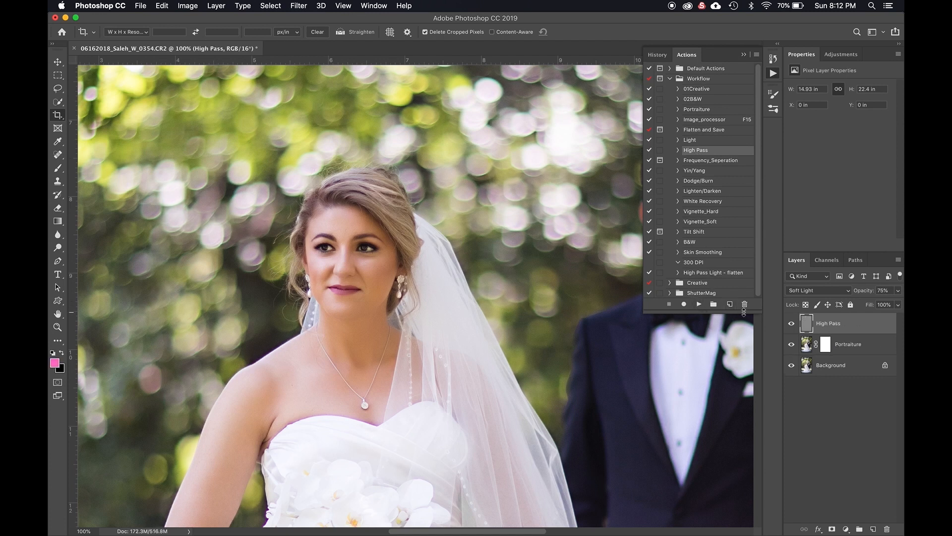
alt+click(792, 368)
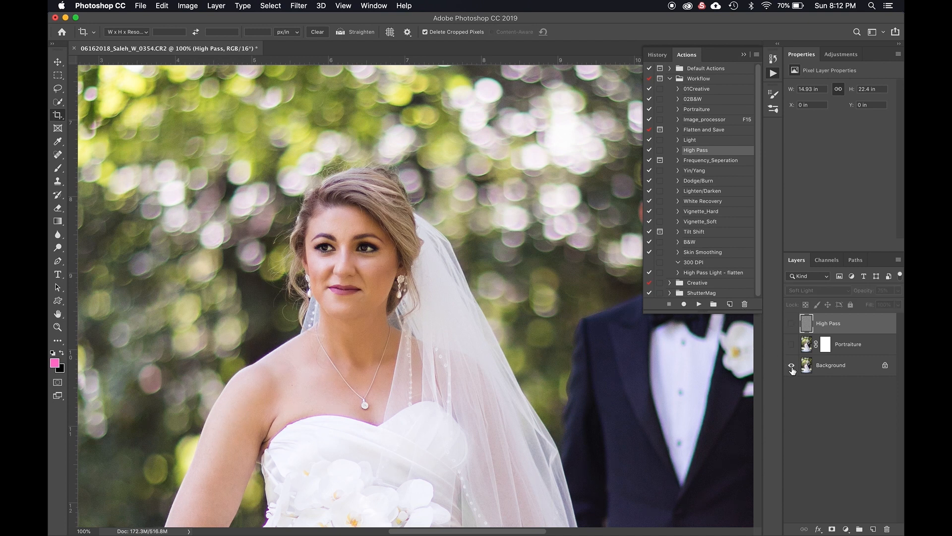
alt+click(792, 368)
alt+click(792, 368)
alt+click(792, 368)
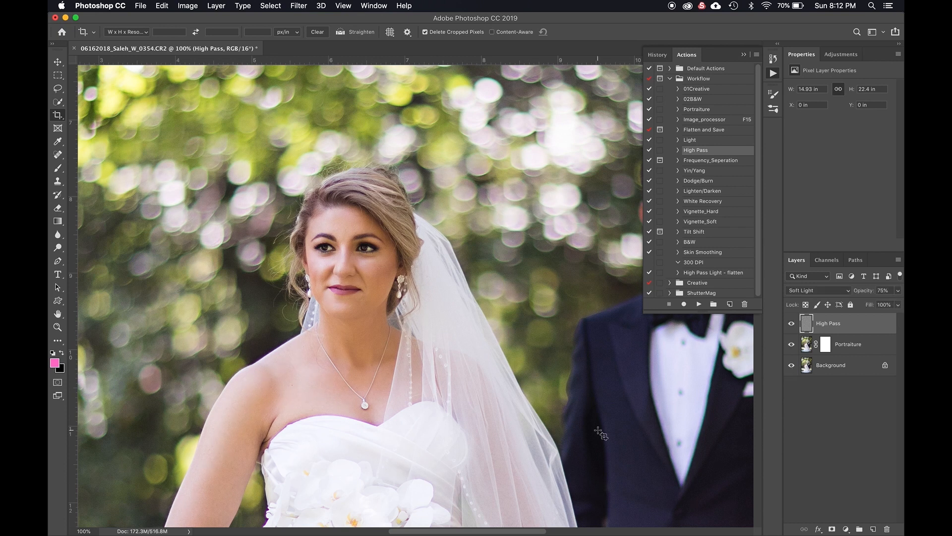
scroll(408, 408, down, 5)
scroll(408, 408, down, 5)
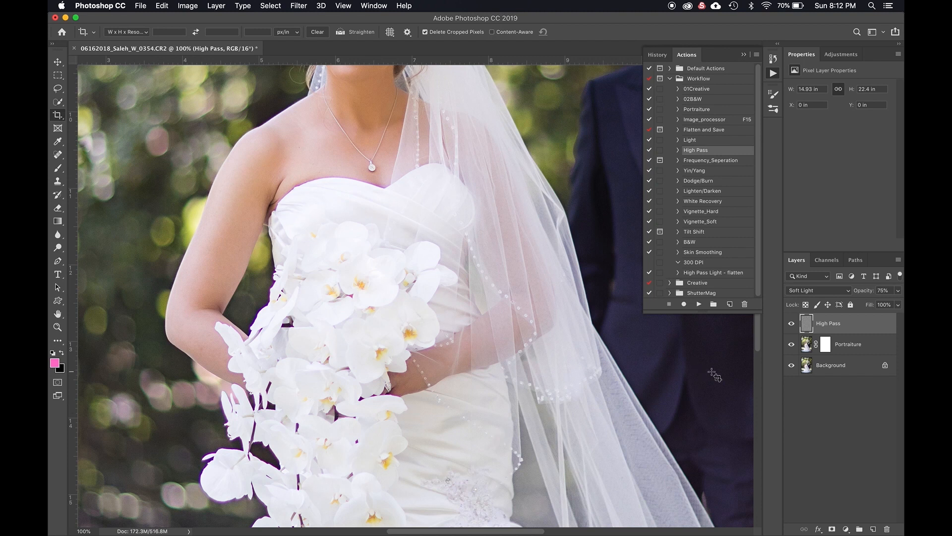
alt+click(792, 367)
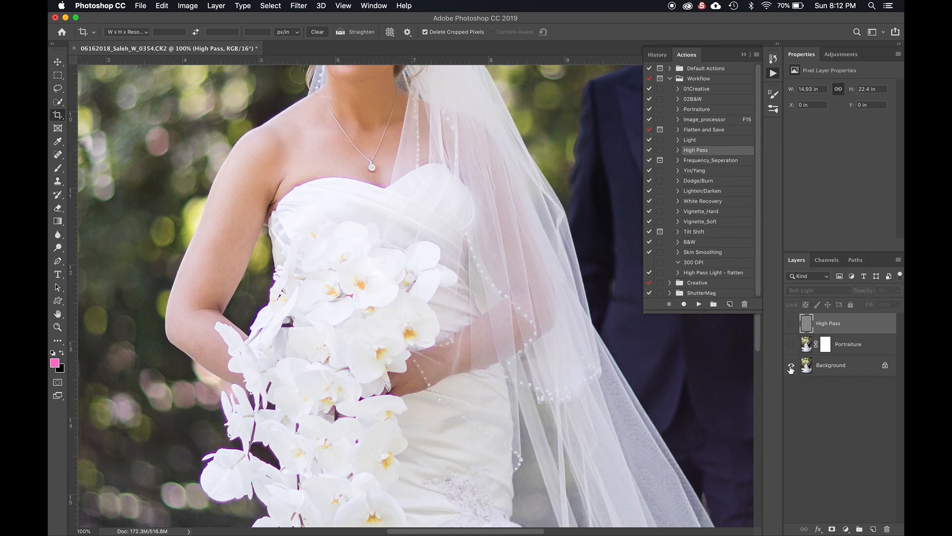
alt+click(791, 367)
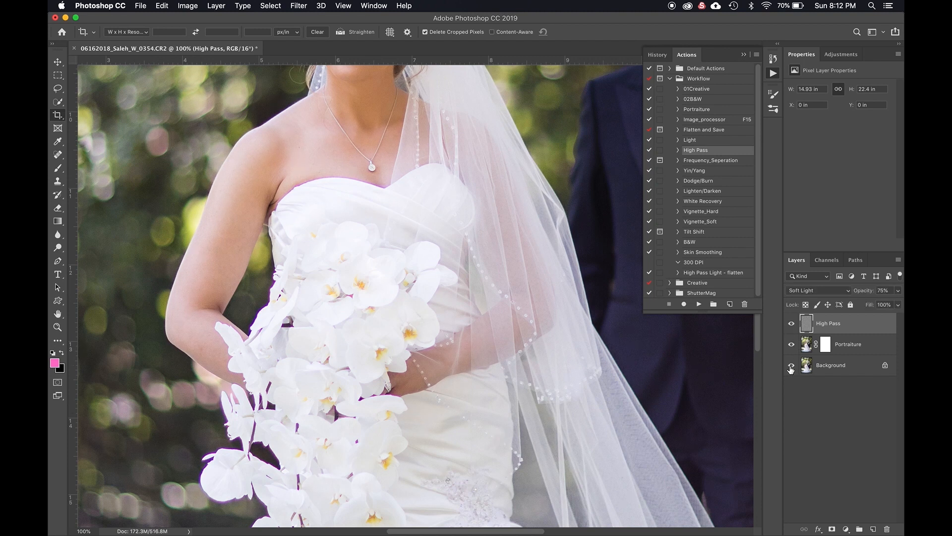
- Merge the High Pass and Portraiture layers into the Background layer
key(super+minus)
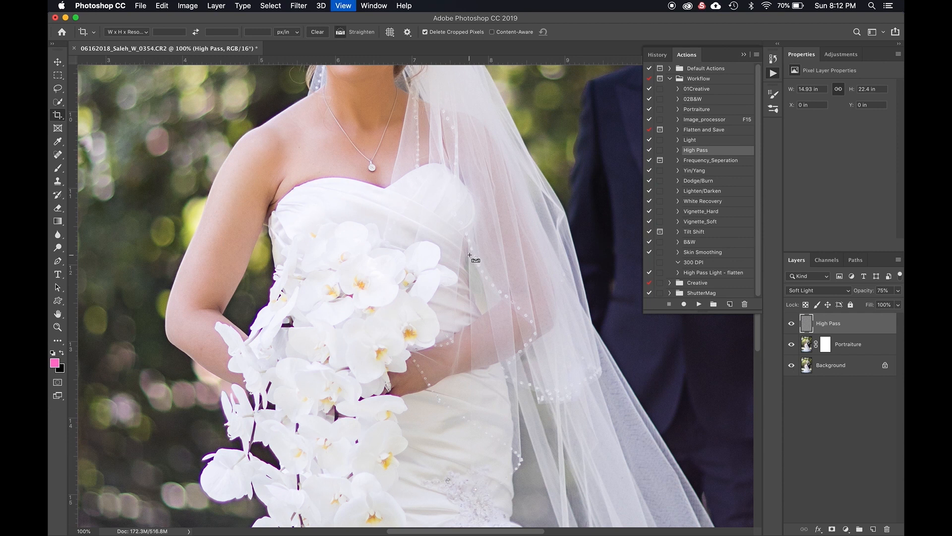
key(super+minus)
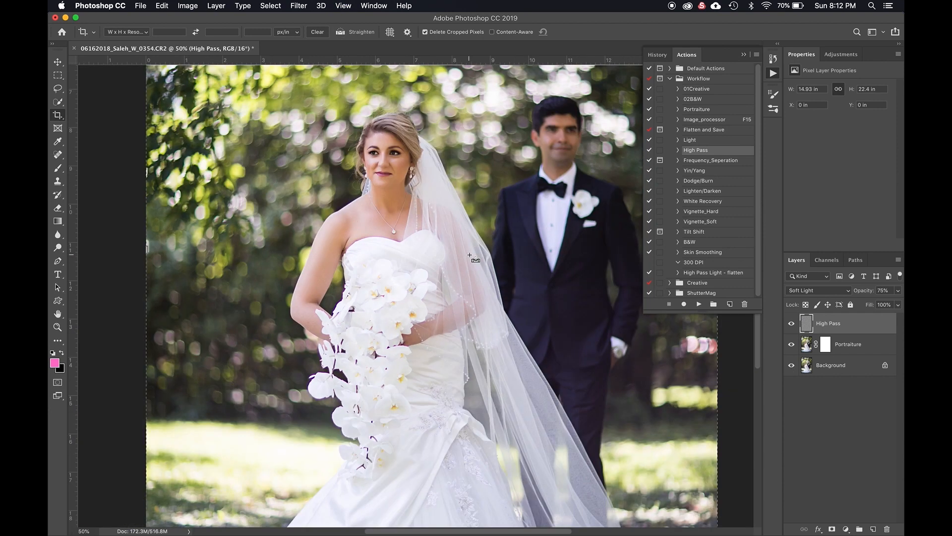
key(super+0)
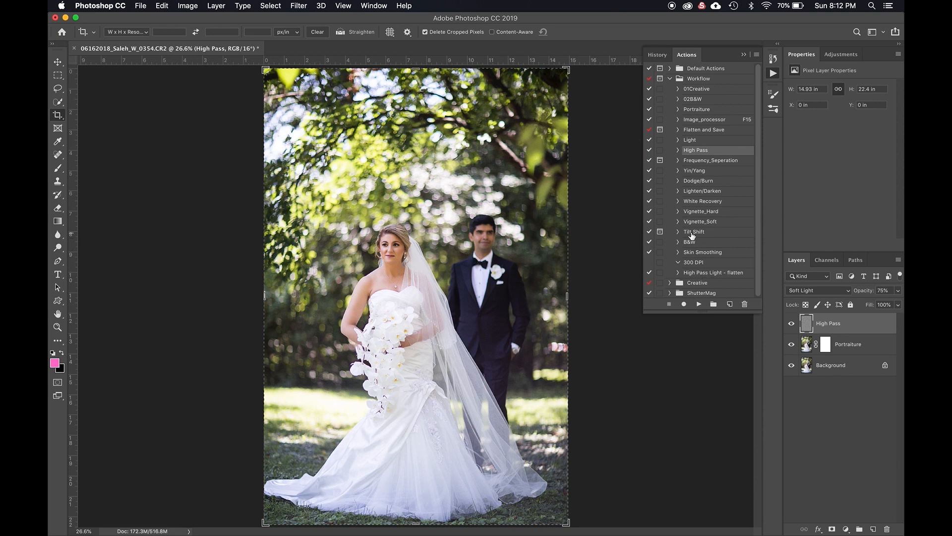
shift+click(857, 350)
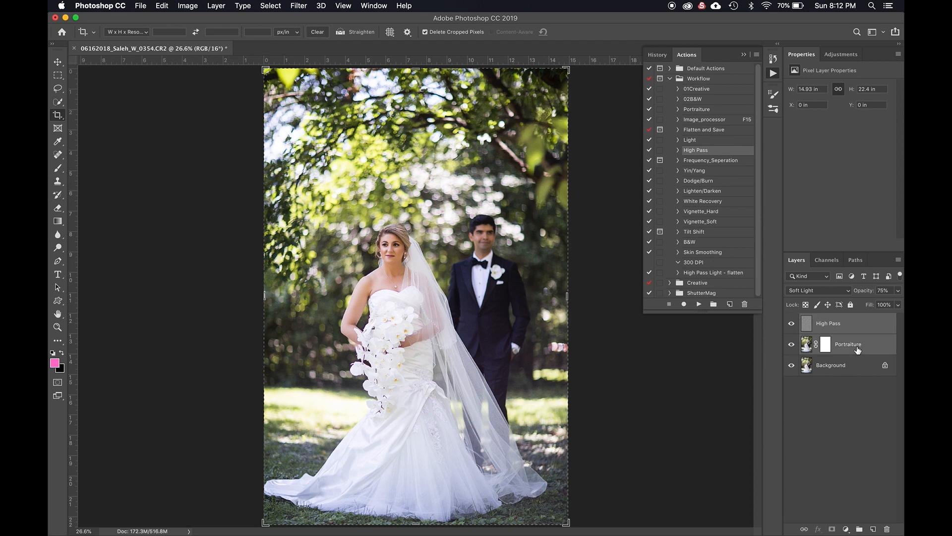
key(shift+super+e)
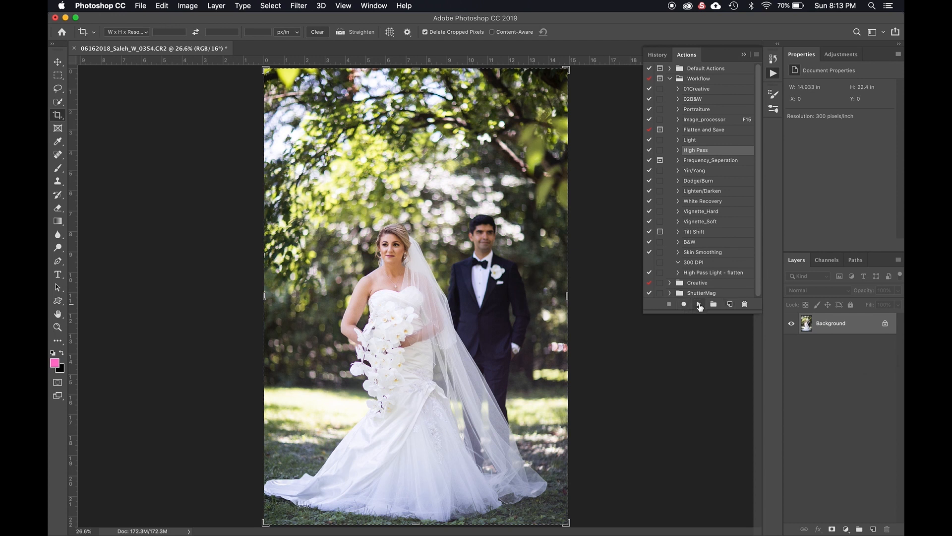
- Start recording a new action named "Skin Softening + Sharpen" in the Workflow set
click(730, 304)
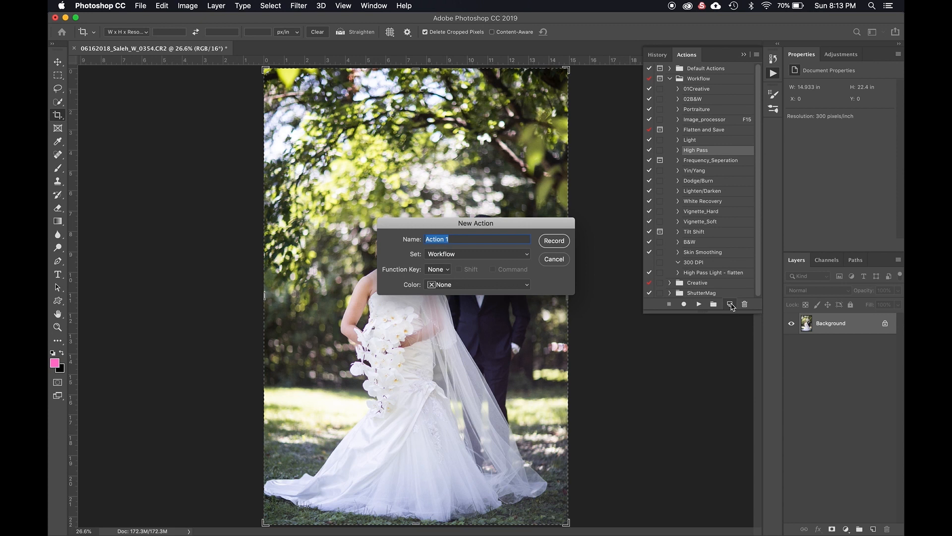
text(Skin Softening + Shatp)
key(BackSpace)
key(BackSpace)
key(BackSpace)
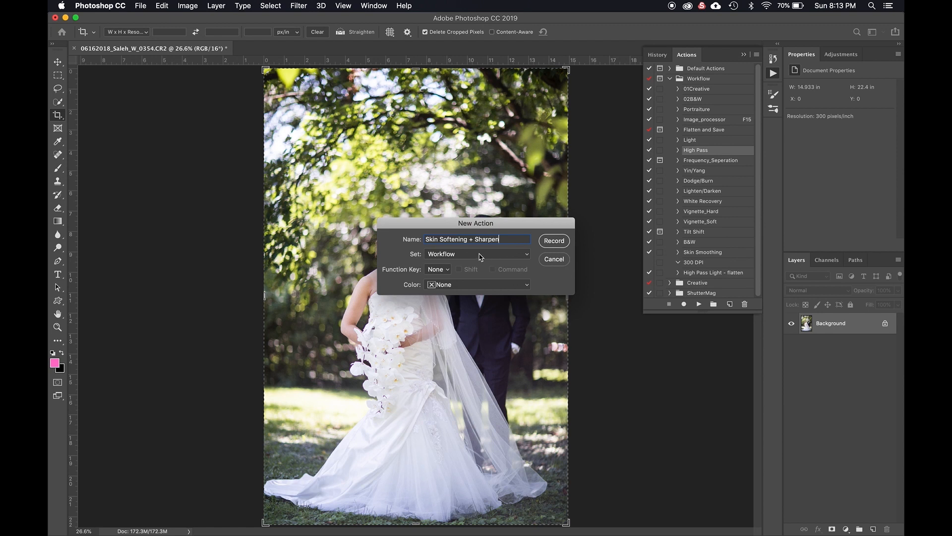
click(553, 243)
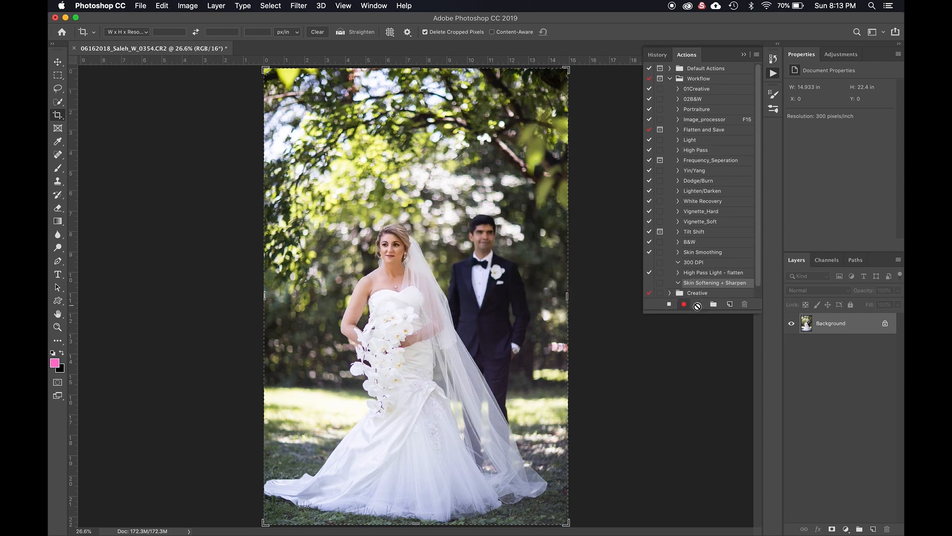
- Record copying the photo onto a new layer and playing the Portraiture action on it
key(super+shift+n)
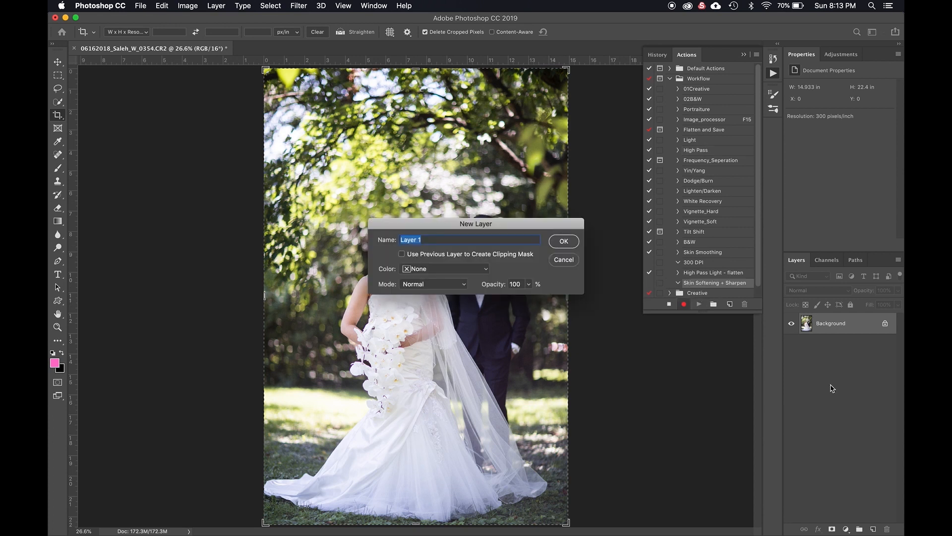
key(Return)
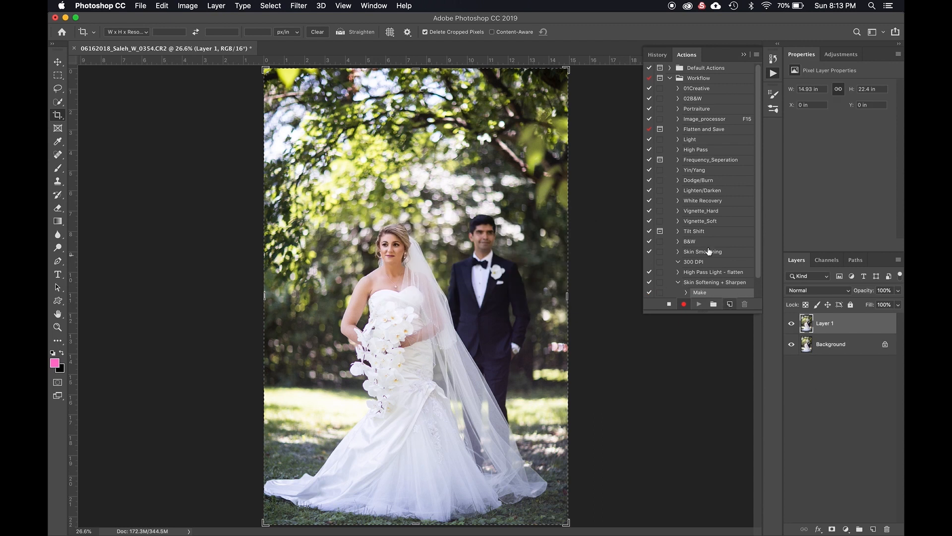
click(694, 109)
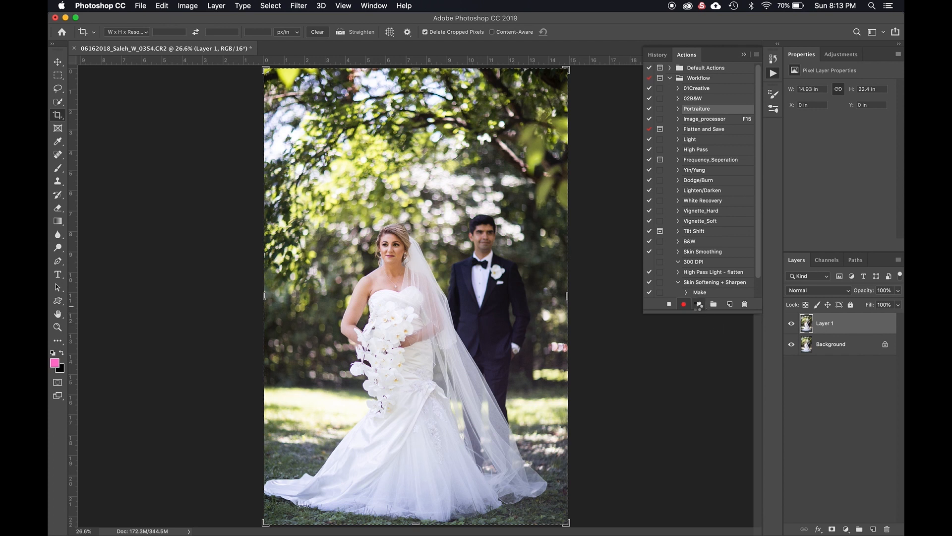
click(699, 304)
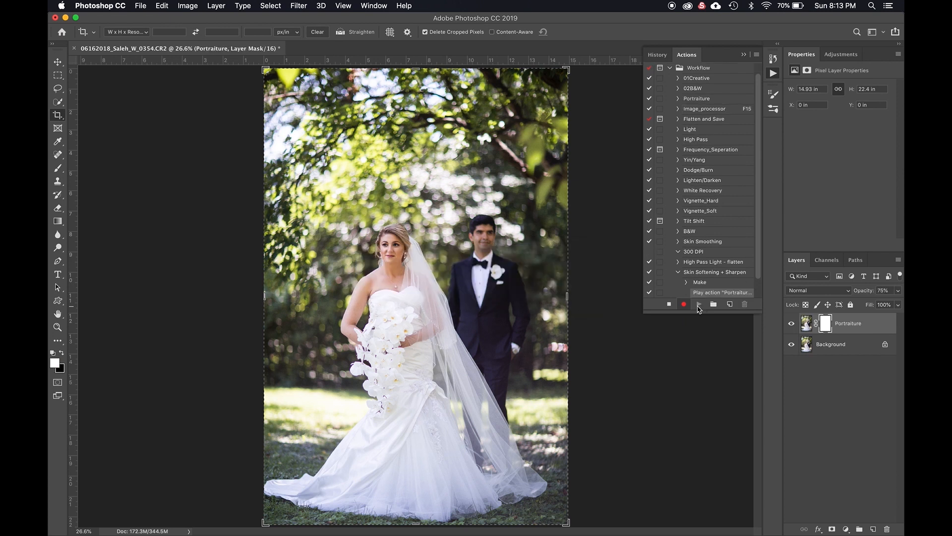
- Record running the High Pass action on the Background layer and moving the High Pass layer above the Portraiture layer
click(828, 346)
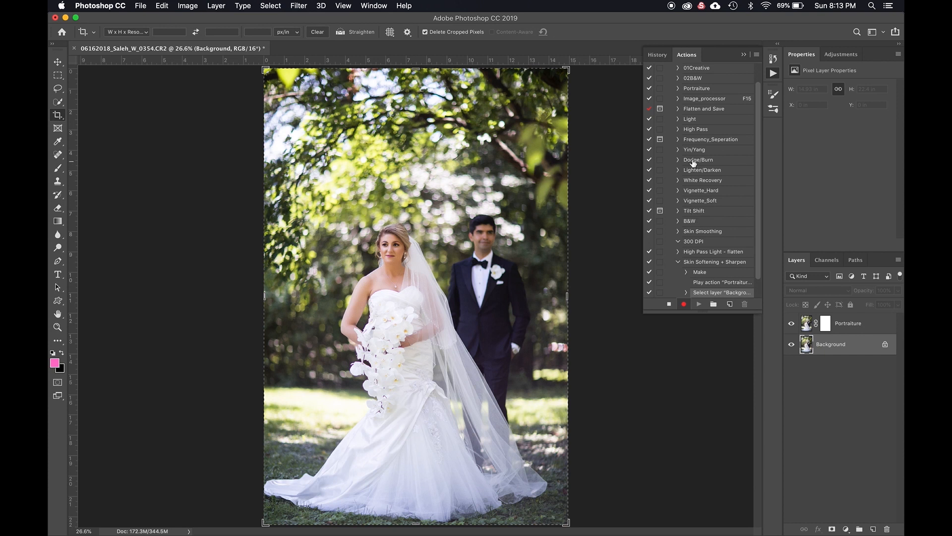
click(695, 130)
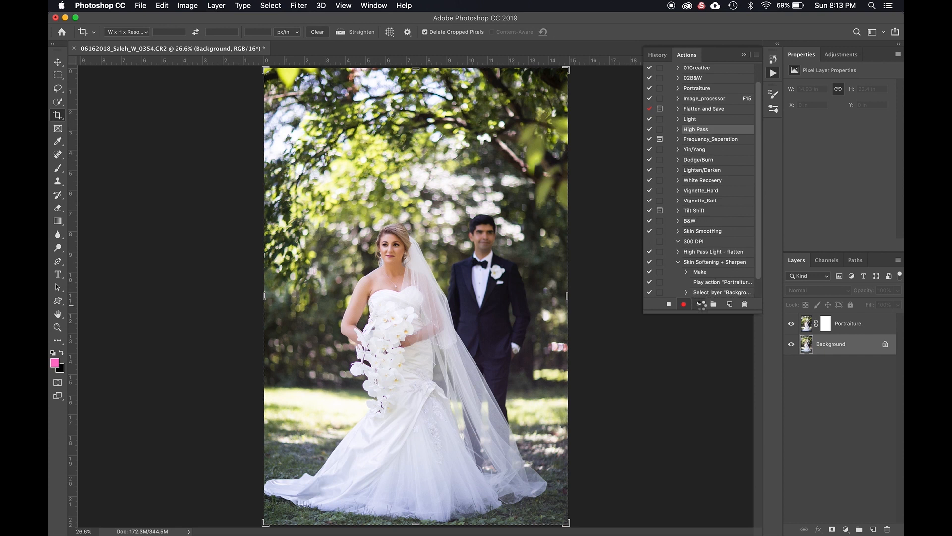
click(700, 304)
drag(866, 346, 856, 320)
key(super+1)
scroll(351, 200, up, 3)
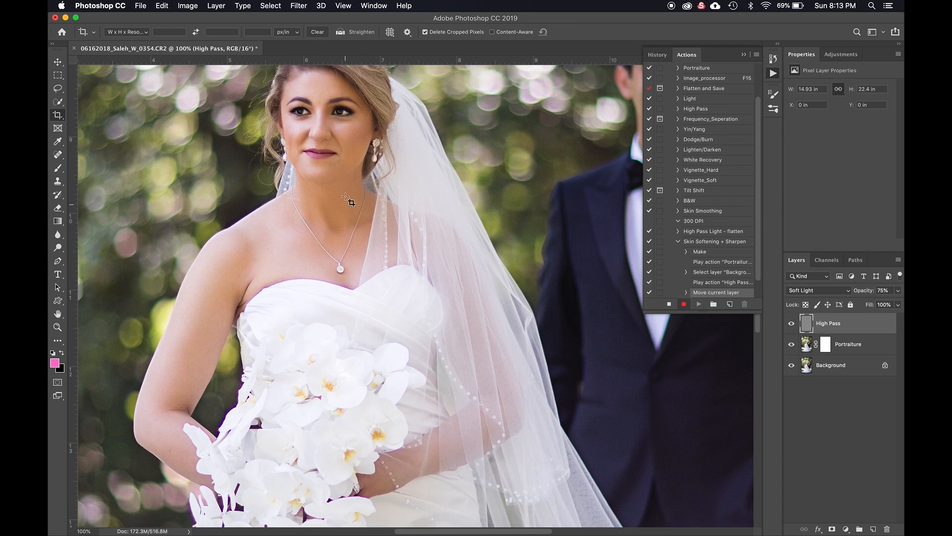
- Cancel the crop preview and compare the bride's face with and without the layers above the Background
scroll(352, 201, up, 5)
scroll(351, 201, left, 2)
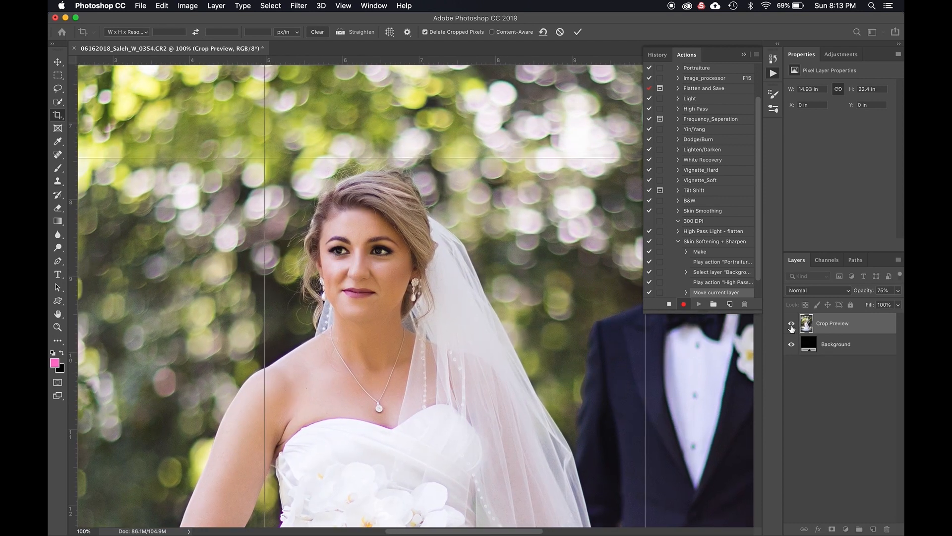
click(561, 32)
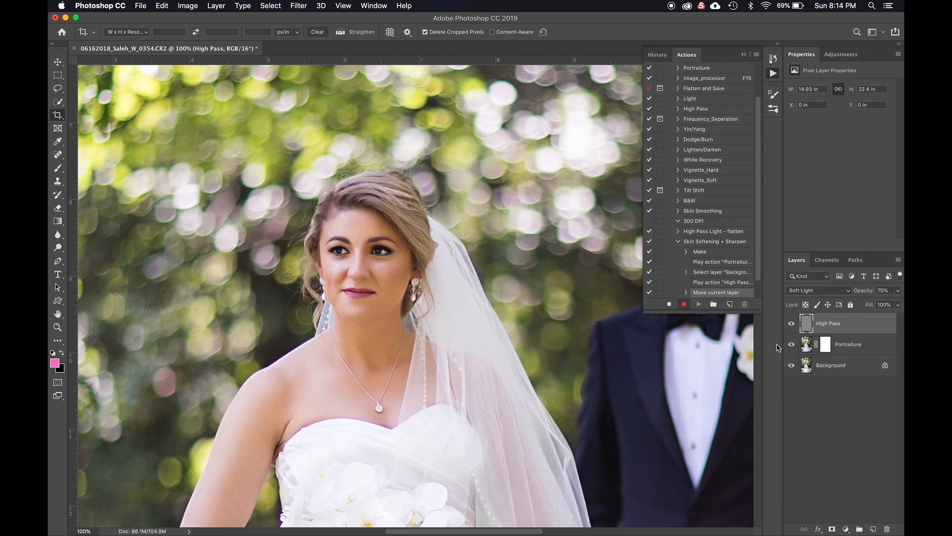
click(791, 367)
click(792, 367)
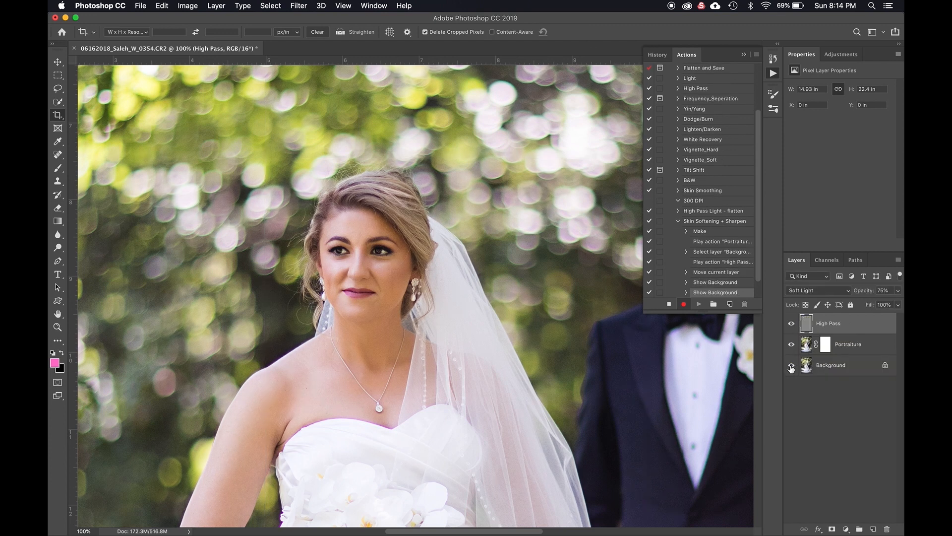
- Try the Overlay blend mode on the High Pass layer, compare it with the Background alone, and return to Soft Light
click(832, 293)
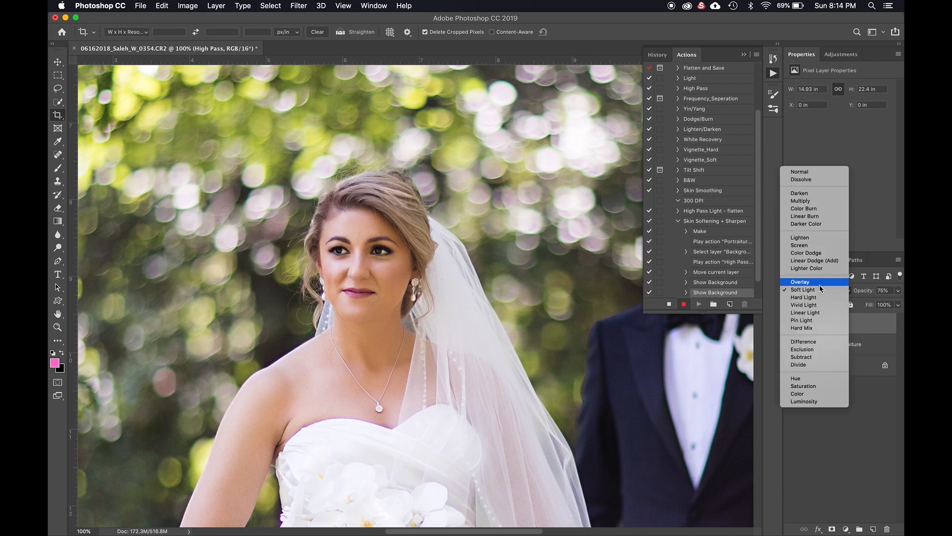
click(820, 282)
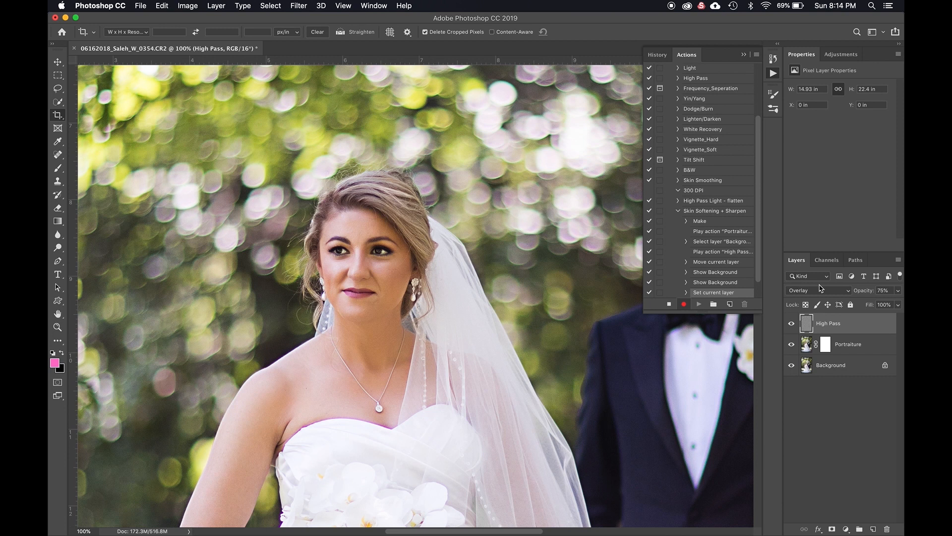
alt+click(792, 365)
alt+click(792, 366)
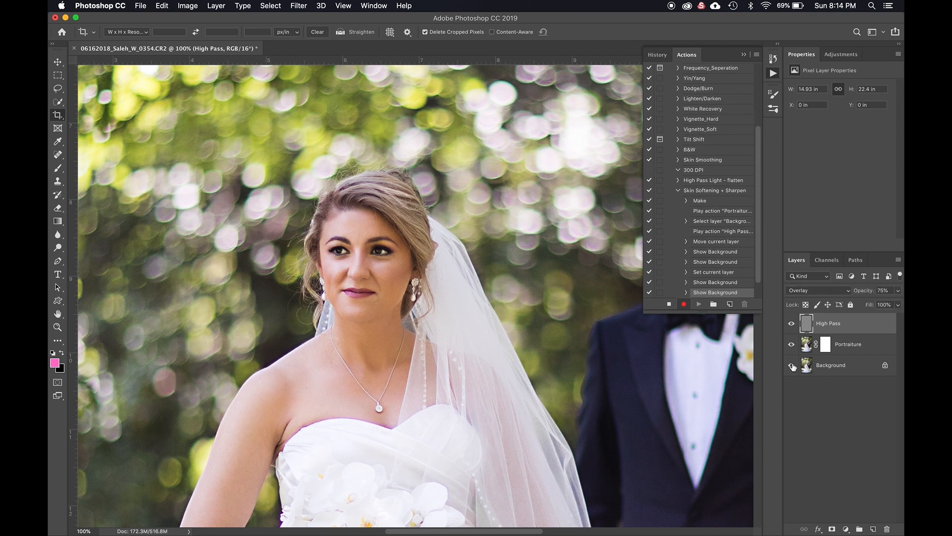
alt+click(792, 365)
alt+click(793, 365)
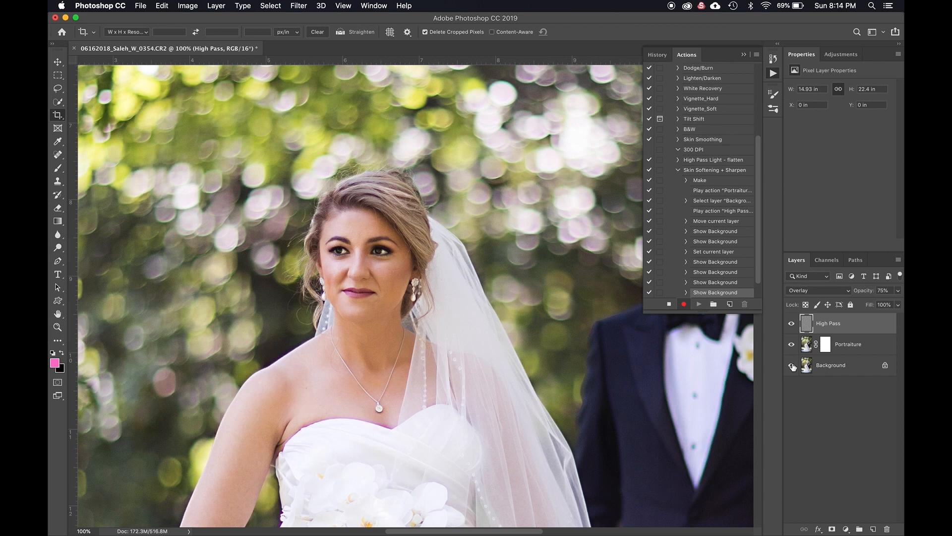
click(814, 291)
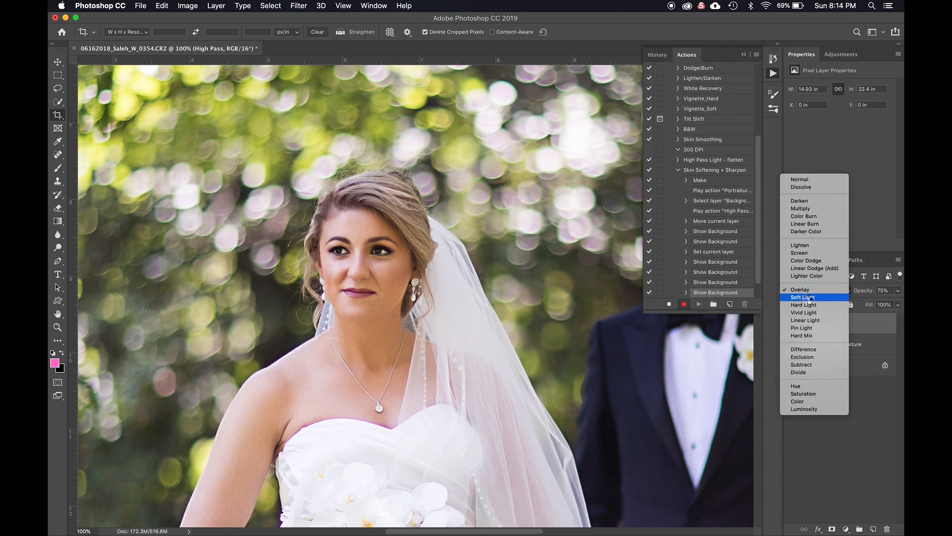
click(808, 297)
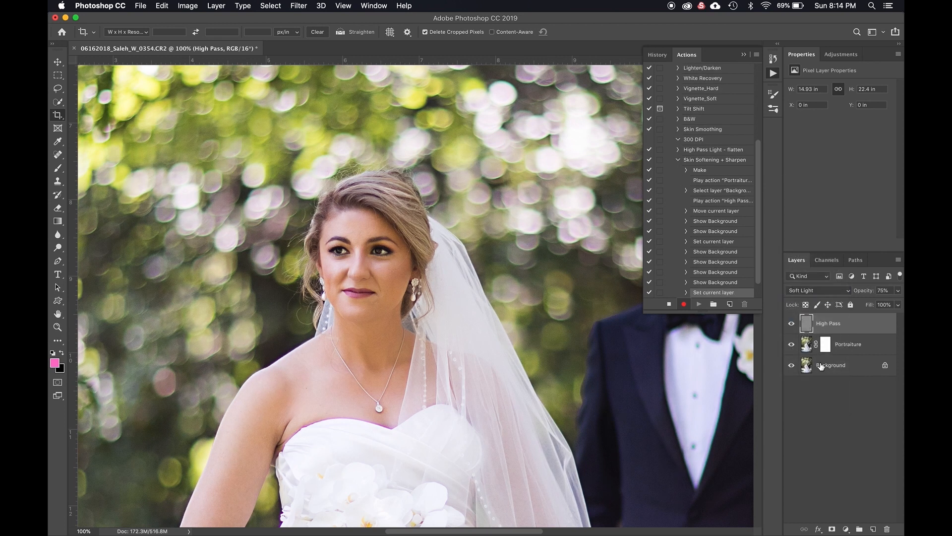
- Set the Portraiture layer's opacity to 48% and compare the result with the Background layer alone
click(866, 348)
drag(901, 295, 874, 307)
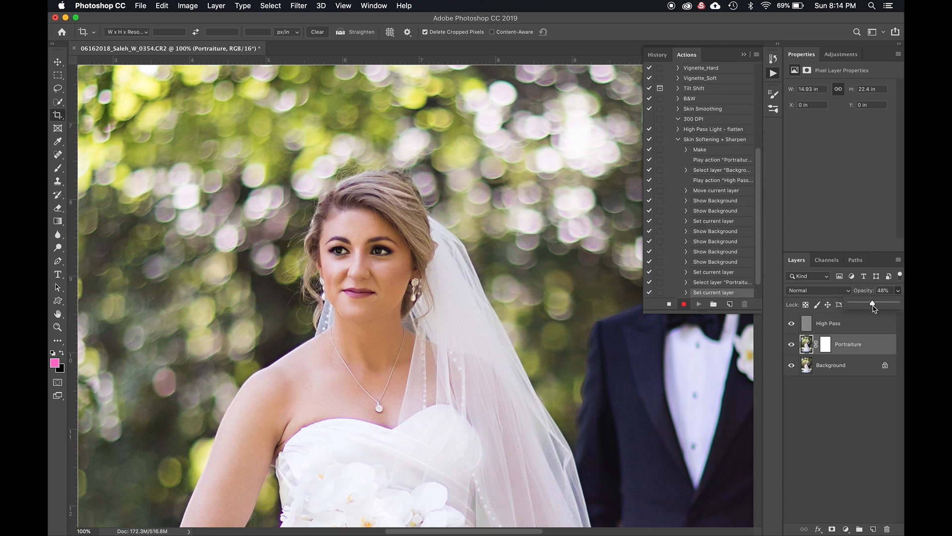
alt+click(791, 367)
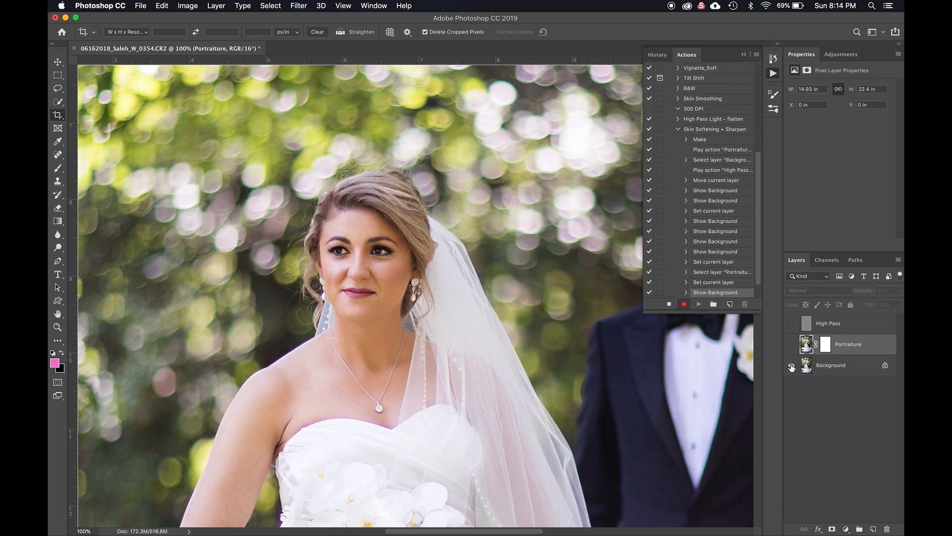
alt+click(792, 367)
alt+click(791, 367)
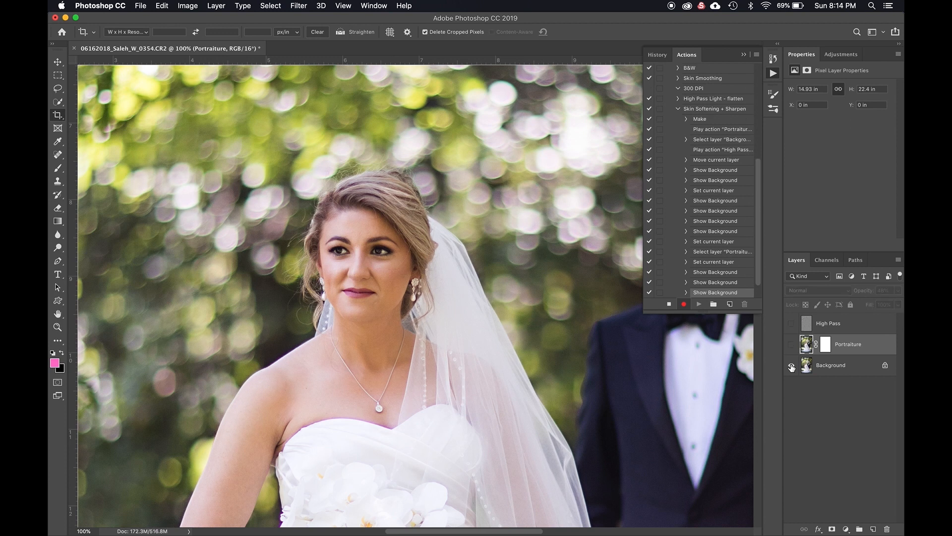
alt+click(792, 367)
alt+click(791, 367)
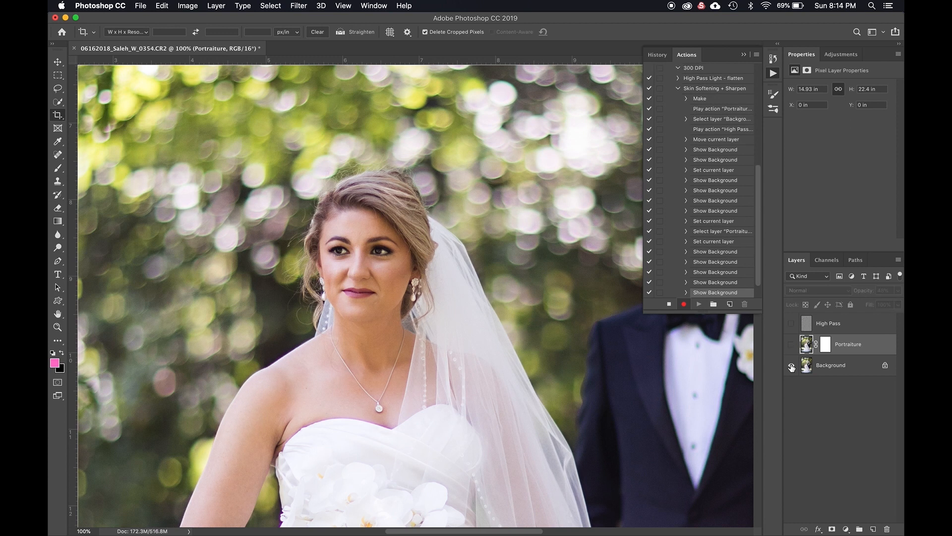
alt+click(791, 367)
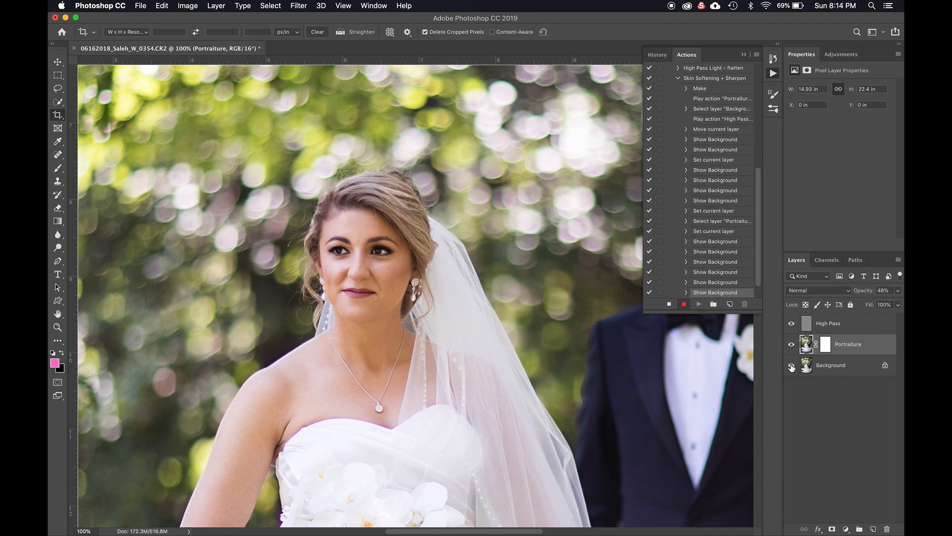
- Show the whole photo, stop recording the Skin Softening + Sharpen action, and collapse its recorded commands
key(super+0)
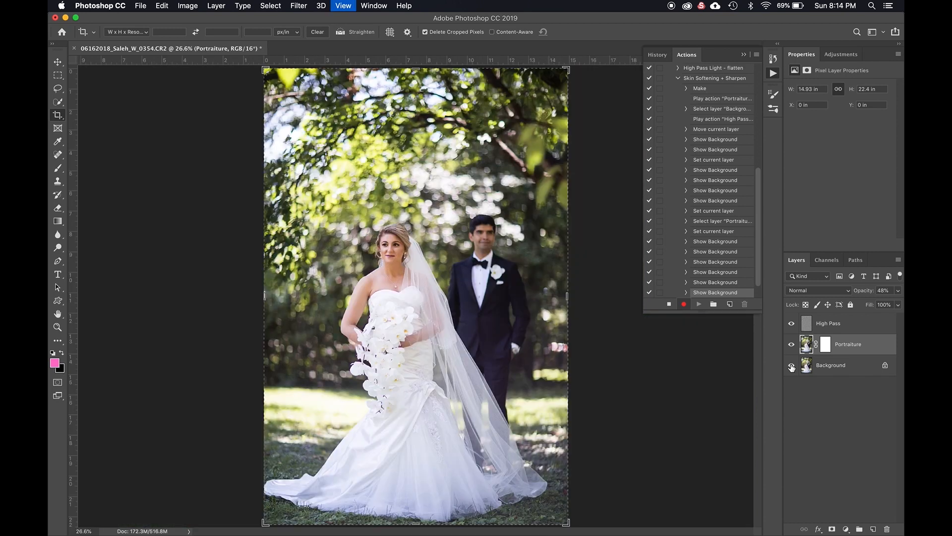
key(super+minus)
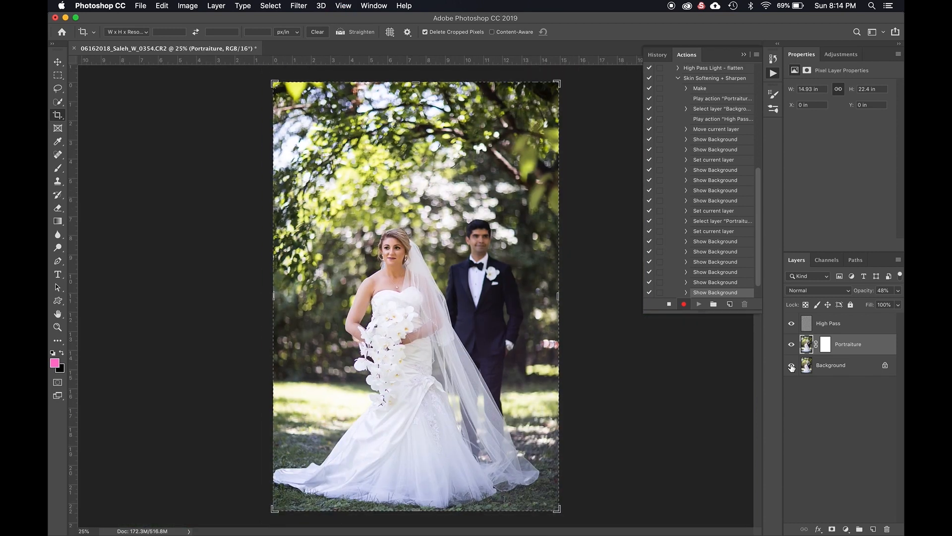
click(669, 305)
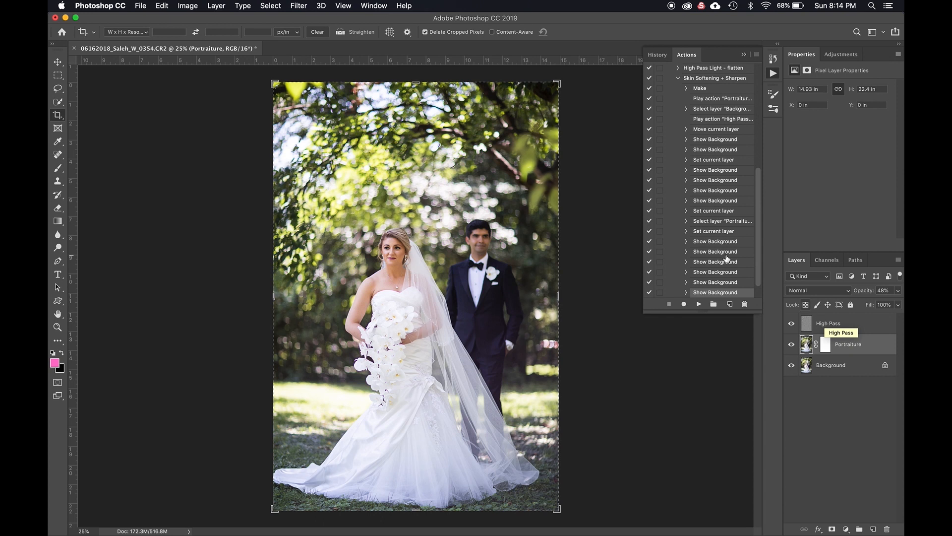
scroll(724, 252, up, 5)
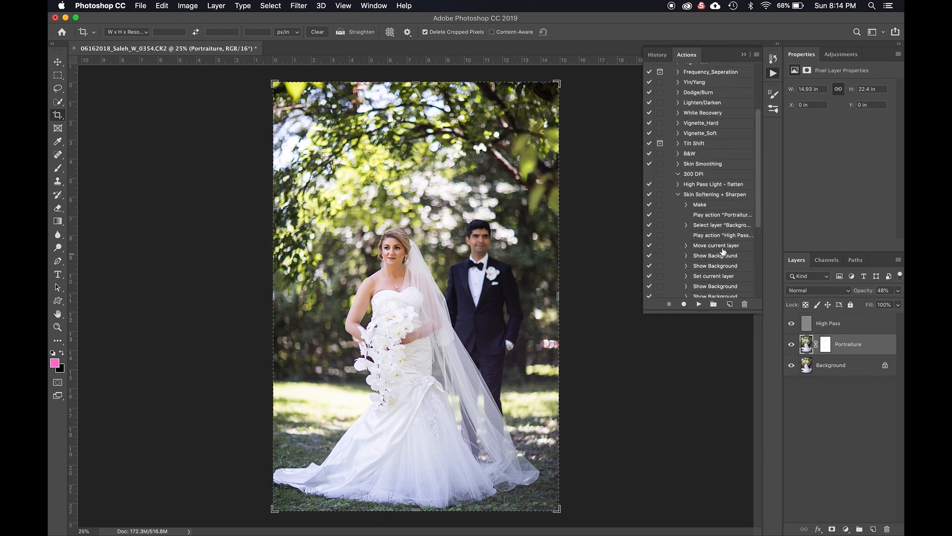
click(679, 195)
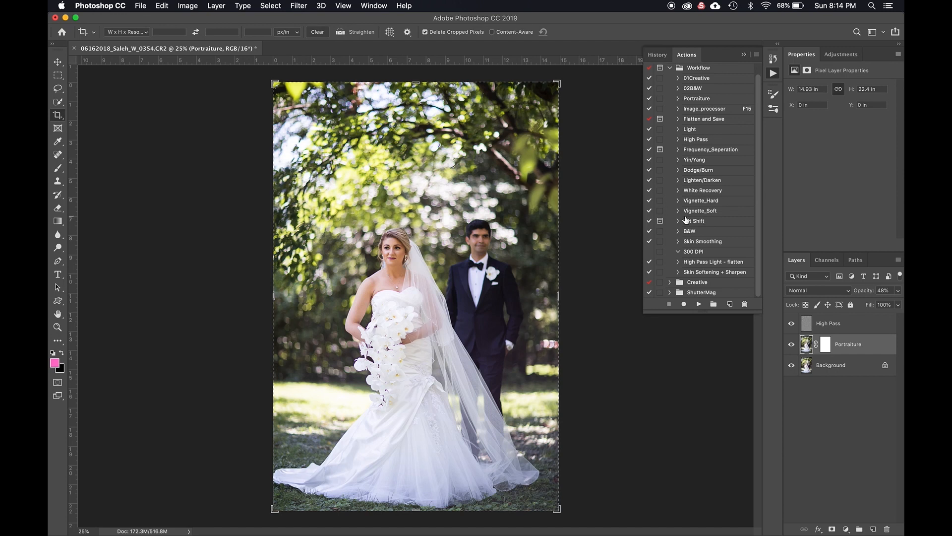
- Select the Skin Softening + Sharpen action and start creating a droplet from it
click(713, 271)
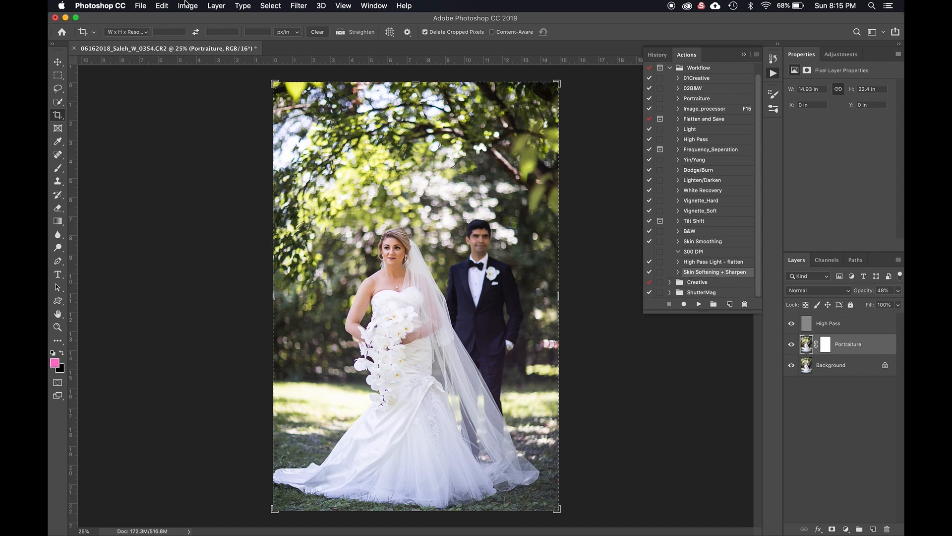
click(141, 6)
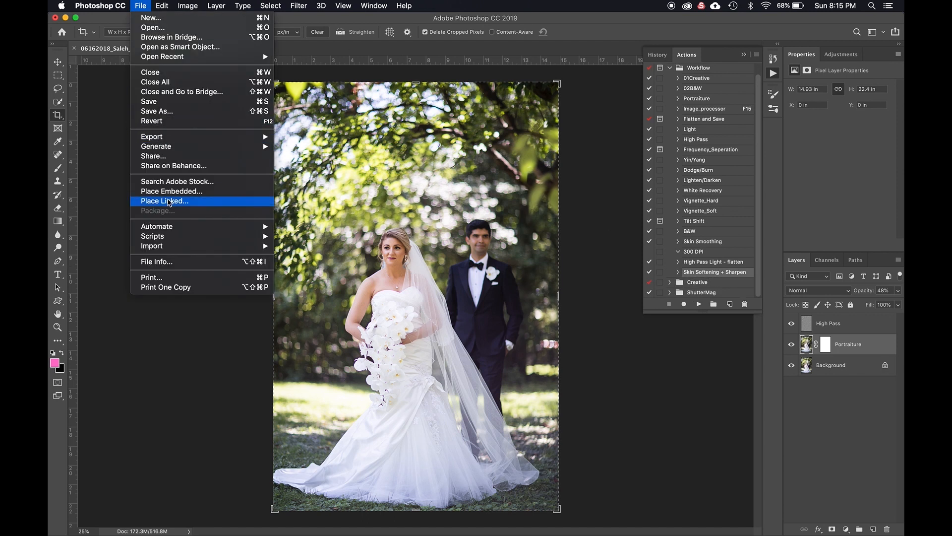
mouse_move(166, 237)
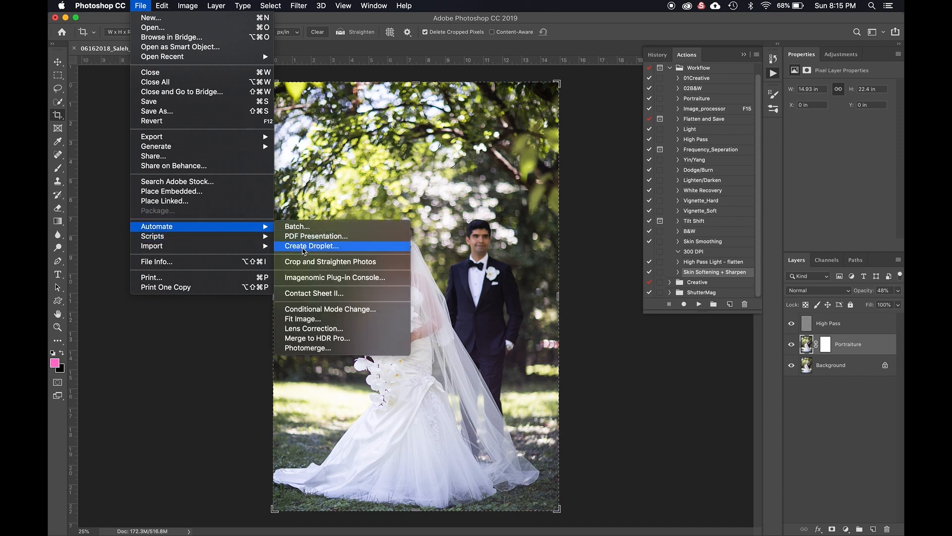
click(304, 247)
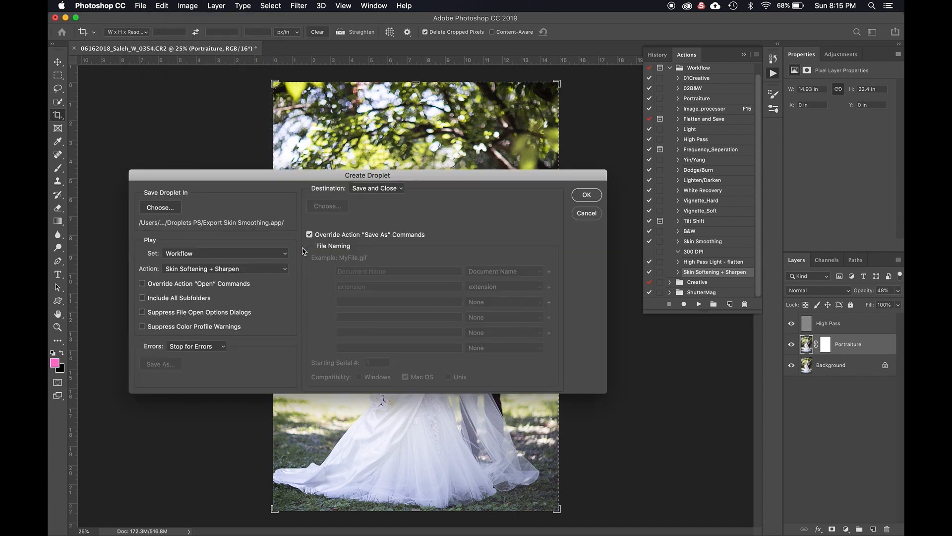
- Save the droplet as "Export Skin Smoothing+Sharpen.app" in the Droplets PS folder under Documents > Adobe and create it
click(164, 208)
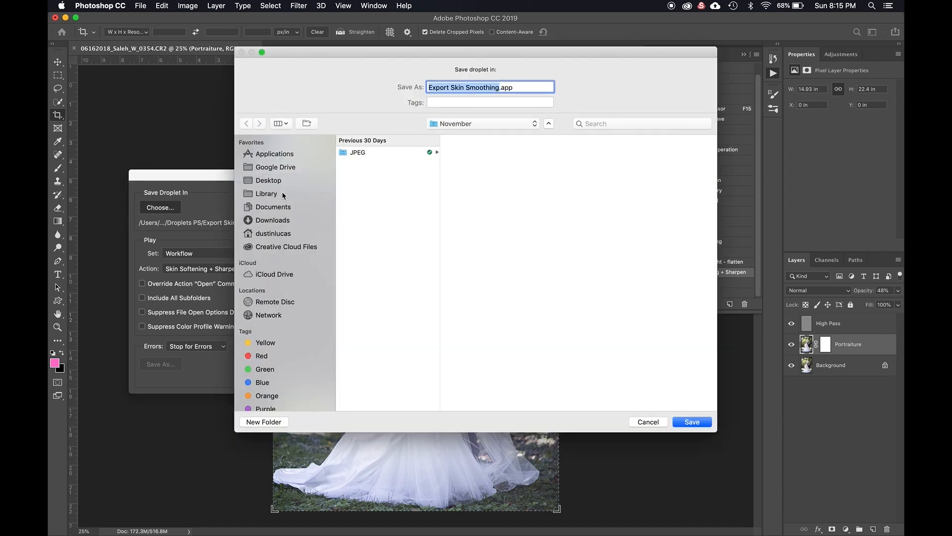
click(270, 207)
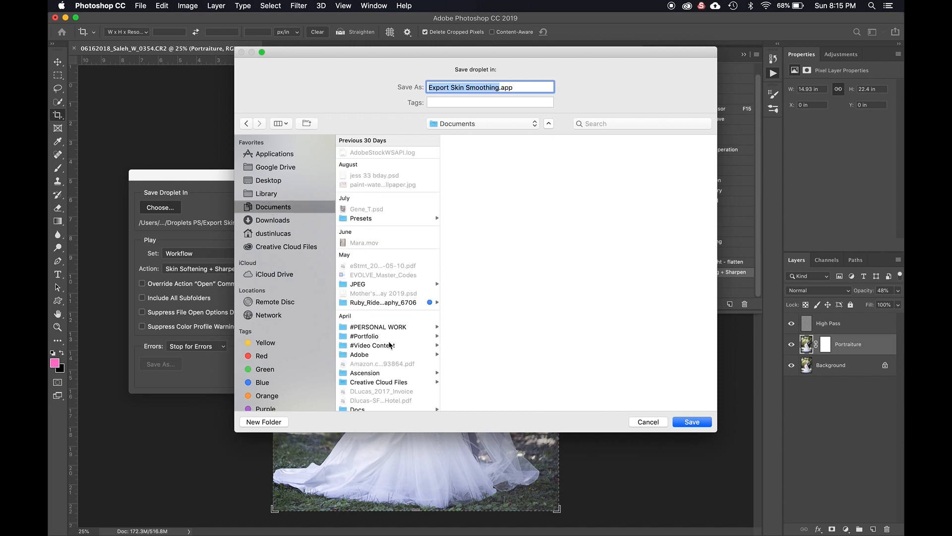
click(369, 355)
click(481, 186)
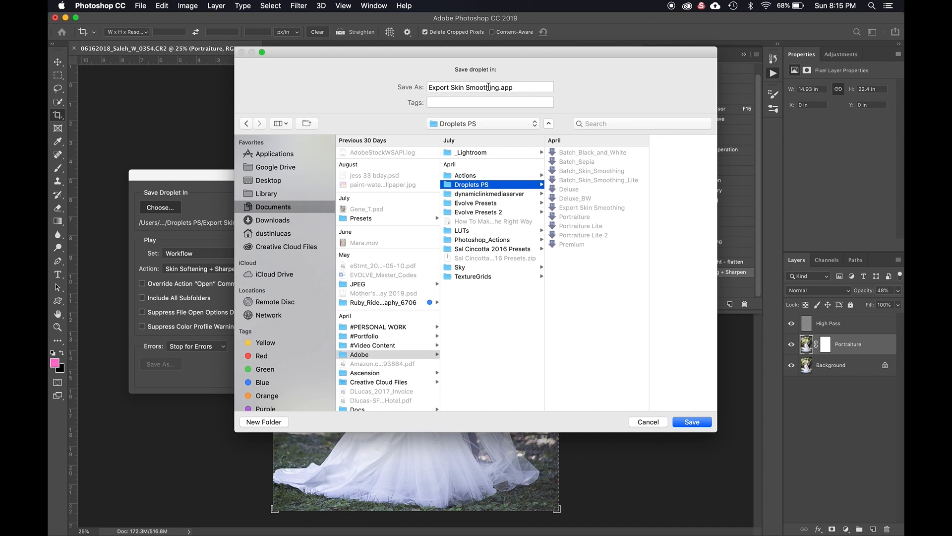
click(499, 86)
text(+S)
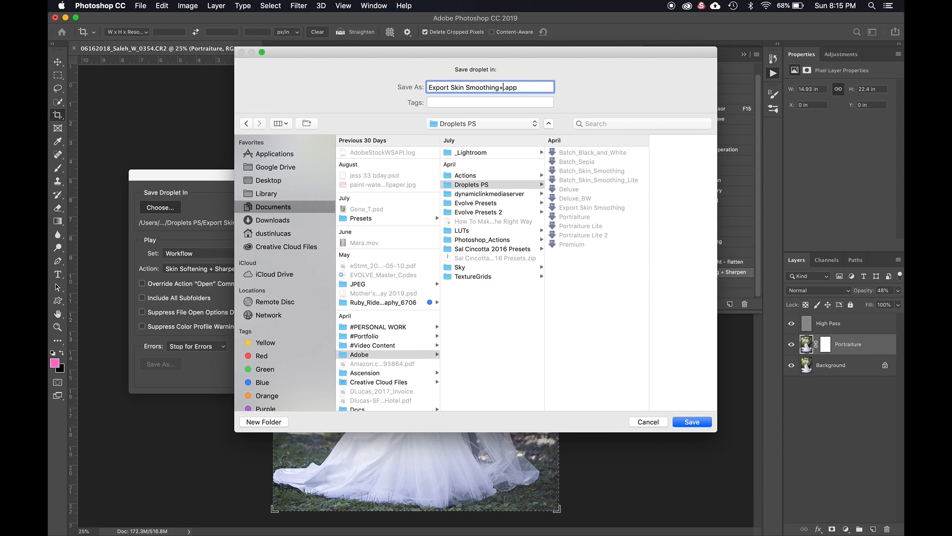
text(harpen)
click(692, 421)
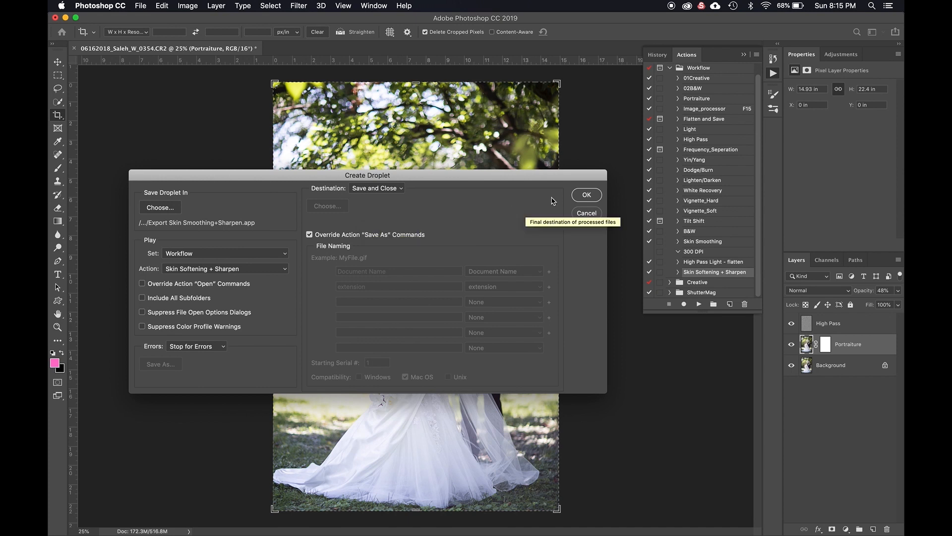
click(587, 195)
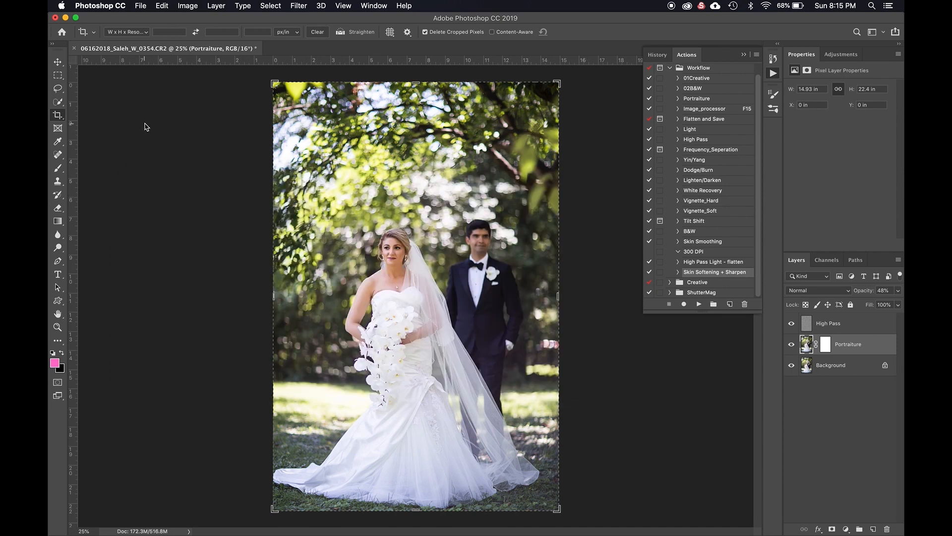
- Close the wedding photo without saving and switch to Lightroom Classic
click(74, 49)
click(454, 187)
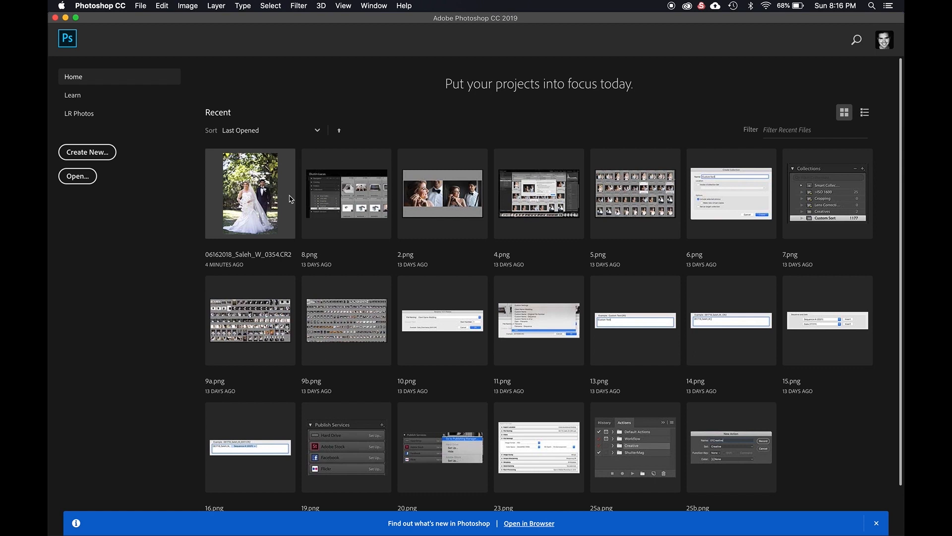
key(super+Tab)
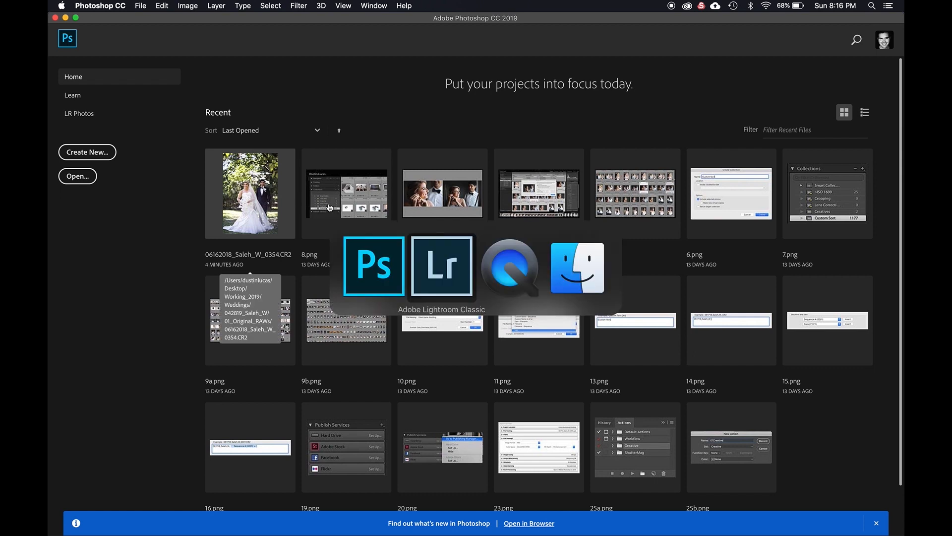
click(442, 272)
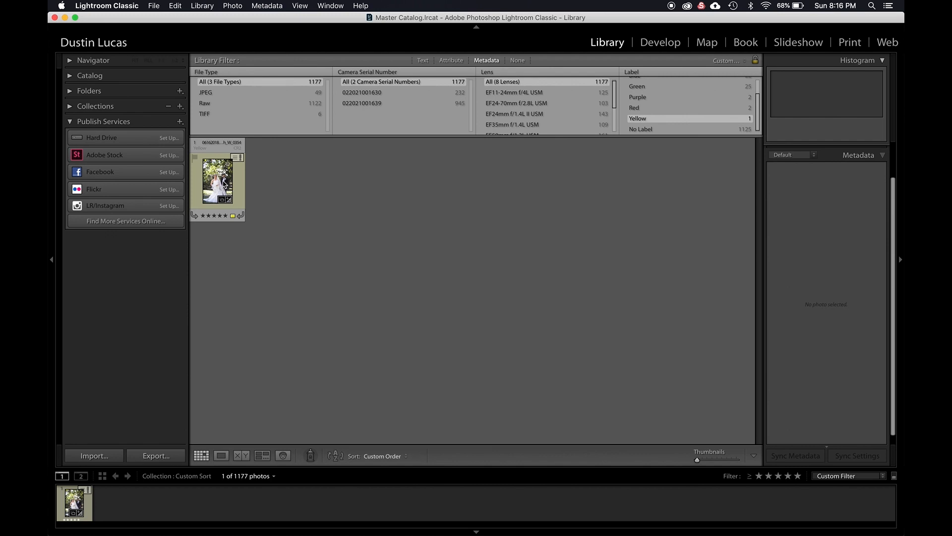
- Open the export settings for the yellow-labelled wedding photo and create an export preset named "Export - Skin Smooth + Sharpen" in User Presets
click(223, 188)
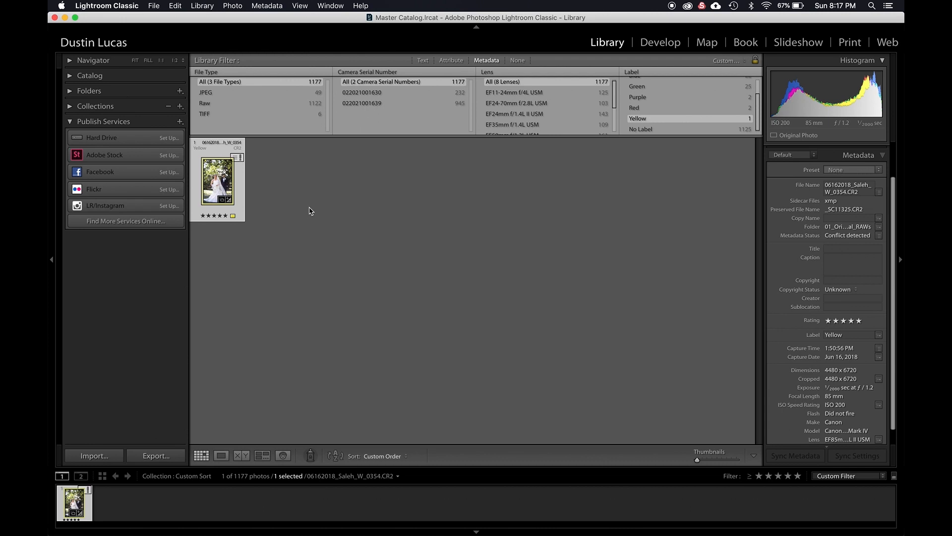
key(super+shift+e)
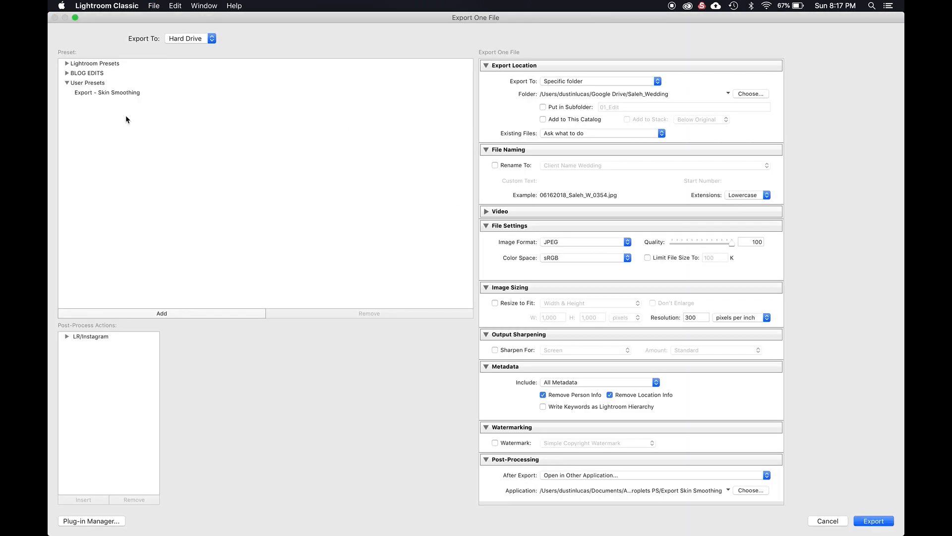
click(137, 314)
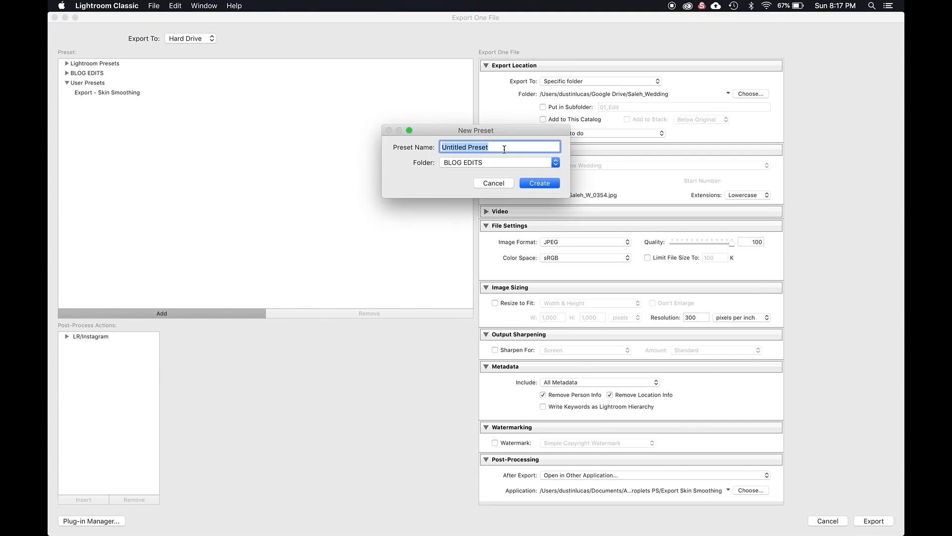
click(479, 167)
text(Export)
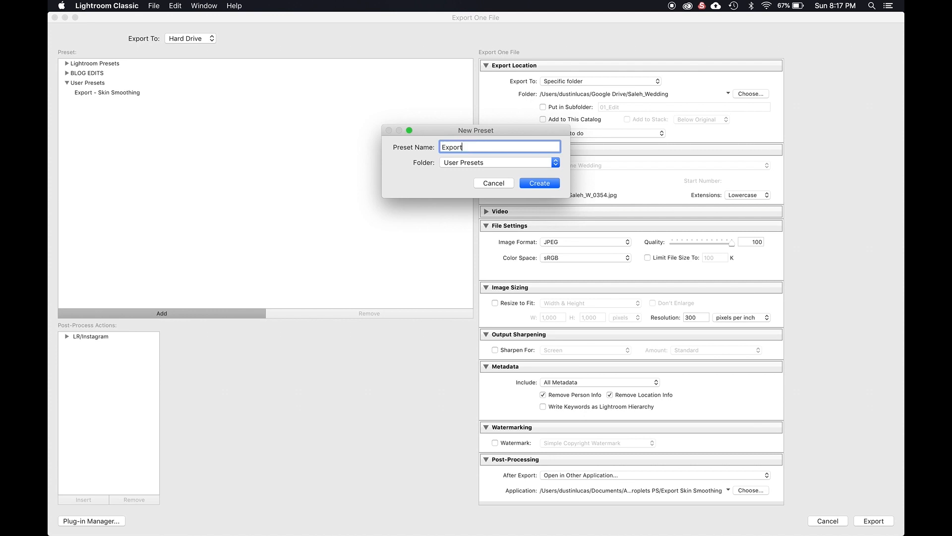
text( - Skin Smooth + Sharpen)
click(541, 183)
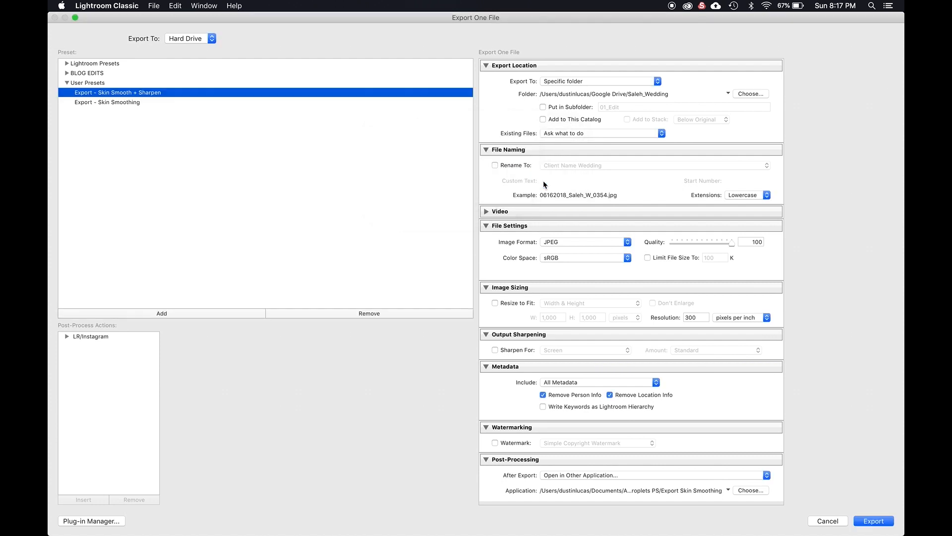
- Set the export location to the 042819 wedding folder under Desktop > Working_2019 > Weddings
click(745, 94)
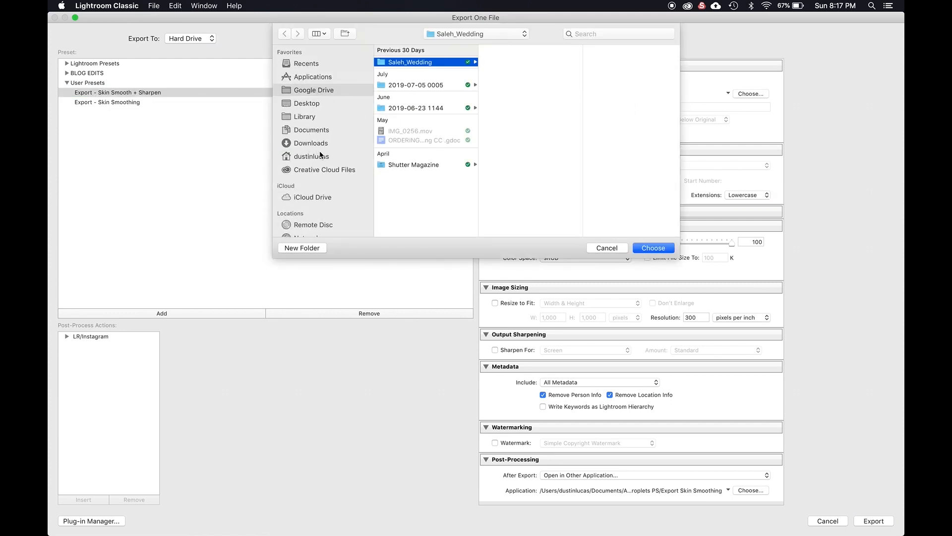
click(310, 131)
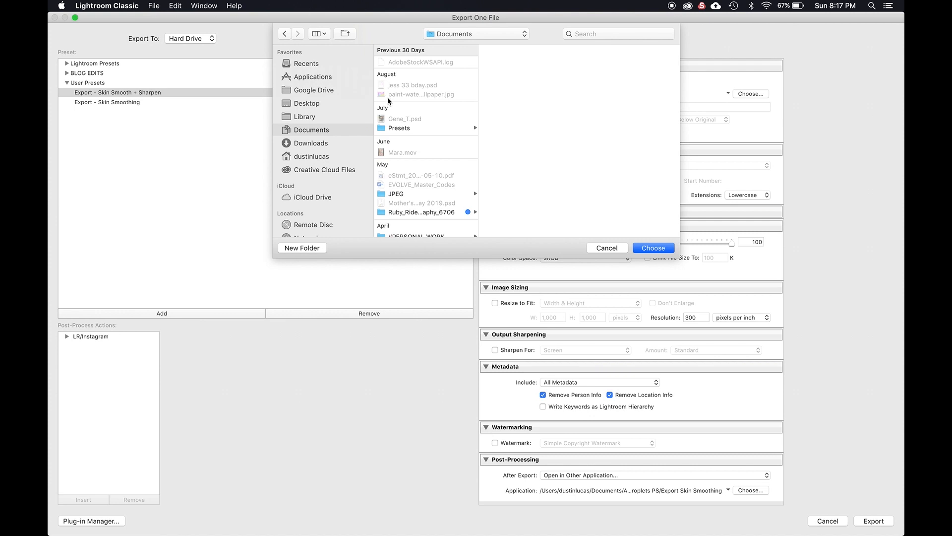
click(309, 105)
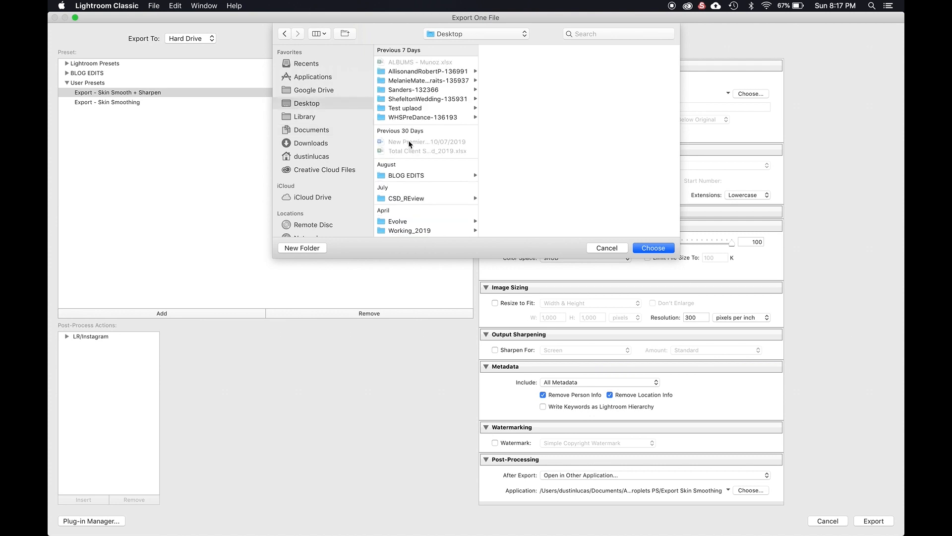
click(414, 222)
click(414, 231)
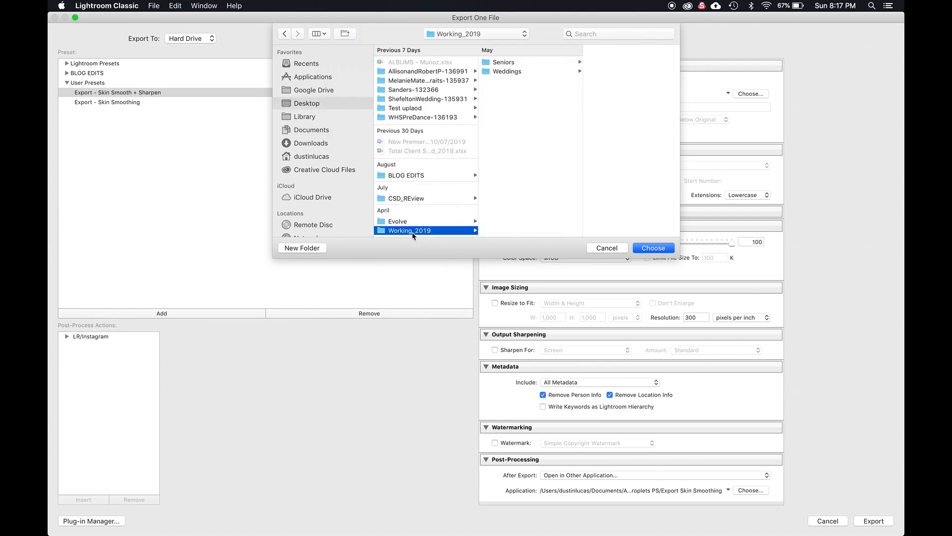
click(507, 72)
click(611, 63)
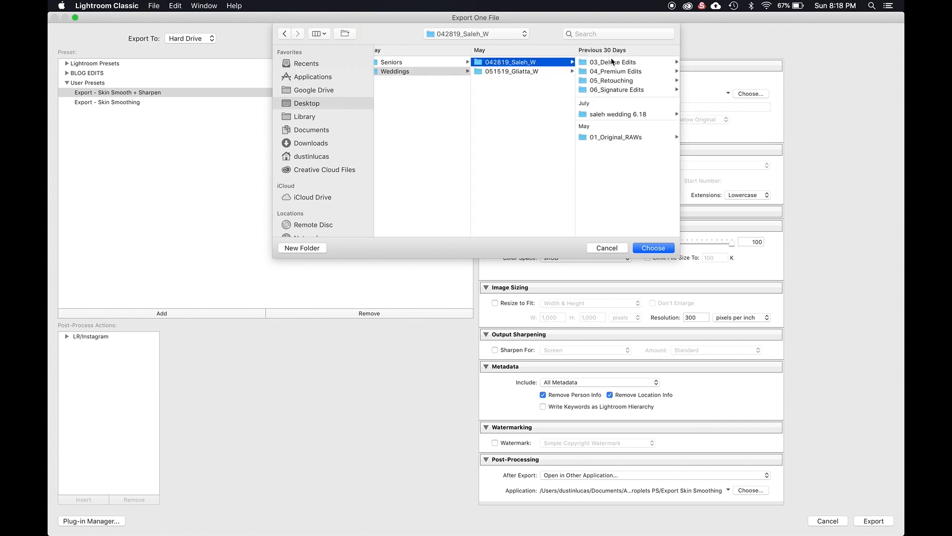
click(612, 61)
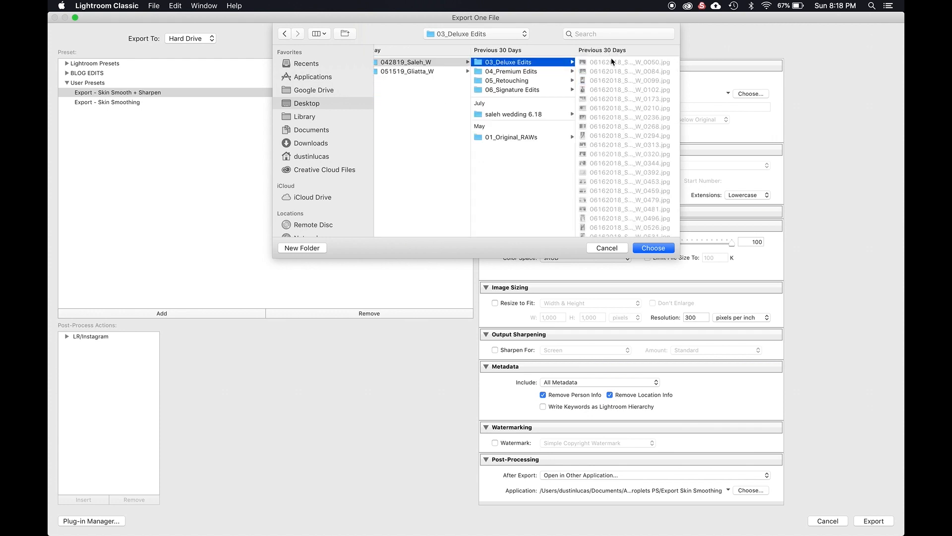
click(508, 170)
click(649, 248)
- Put the exported files in a subfolder named "06_Export"
click(560, 108)
click(632, 105)
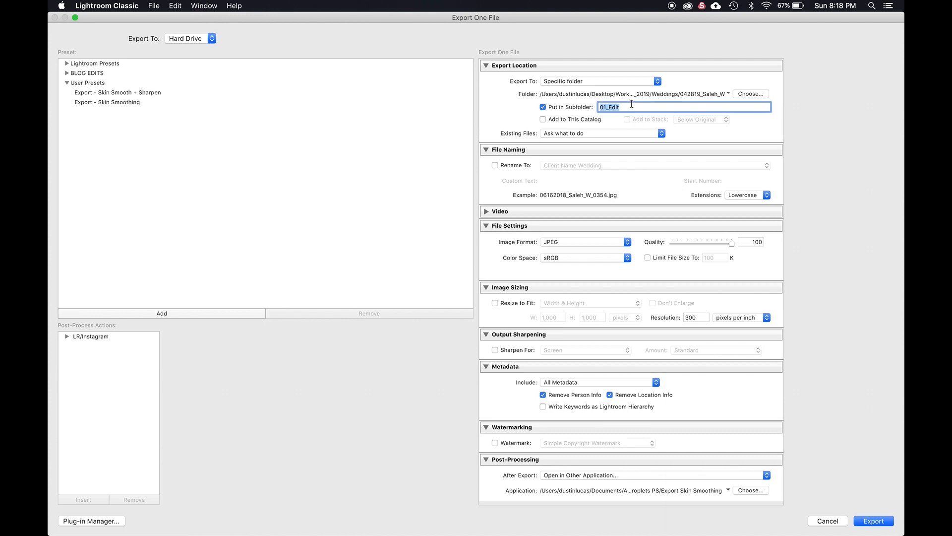
text(06_Expor)
click(547, 216)
click(548, 215)
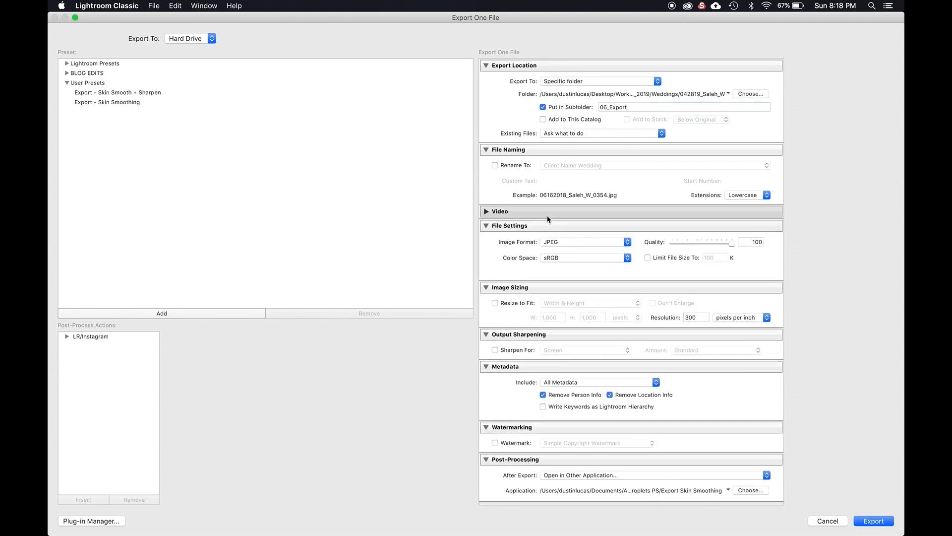
- Collapse the Output Sharpening, Image Sizing, File Settings, File Naming, Metadata and Watermarking export sections
click(549, 334)
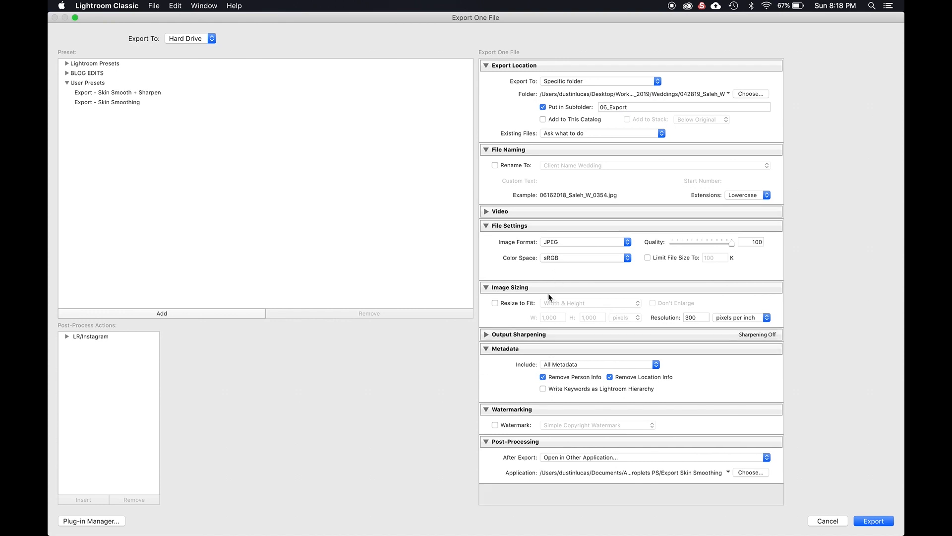
click(548, 288)
click(547, 226)
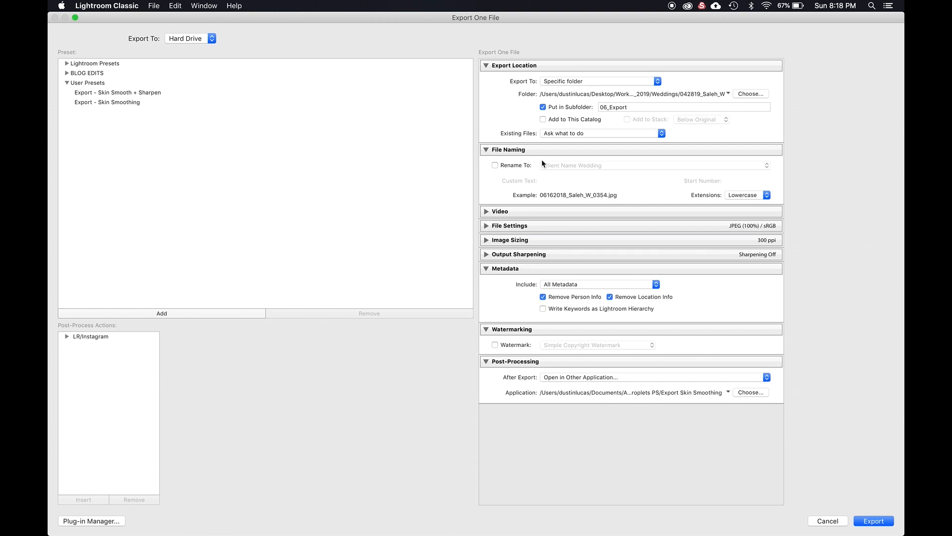
click(543, 150)
click(544, 222)
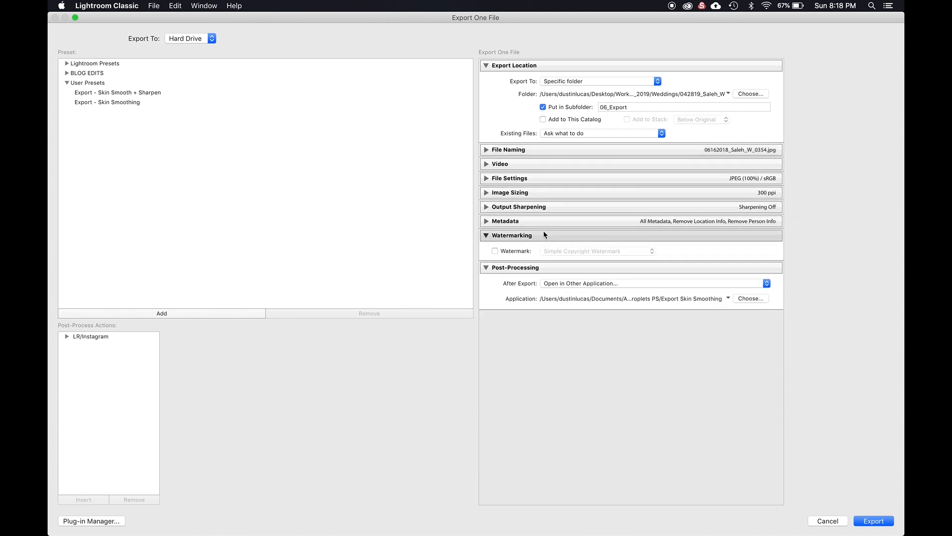
click(539, 234)
- Set post-processing to open in another application, choosing the Export Skin Smoothing+Sharpen droplet from the Droplets PS folder
click(562, 264)
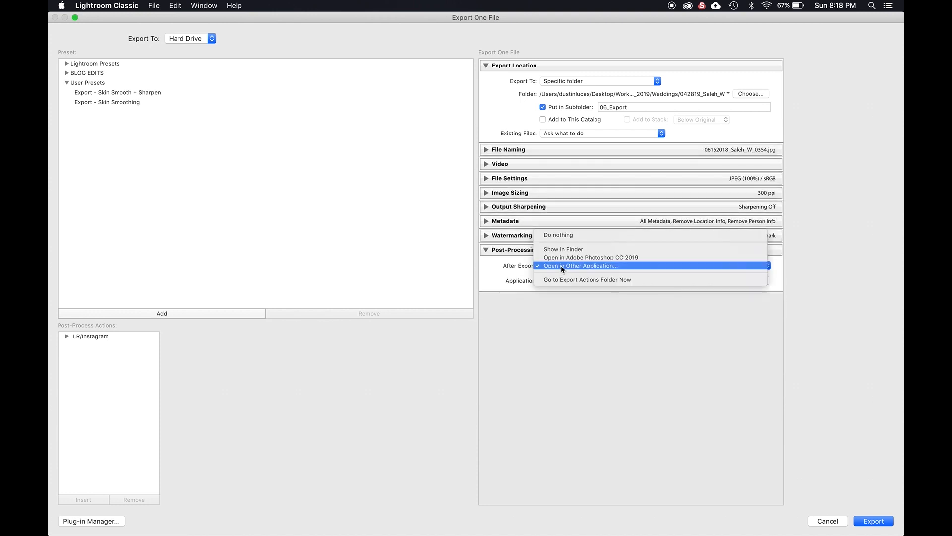
click(561, 265)
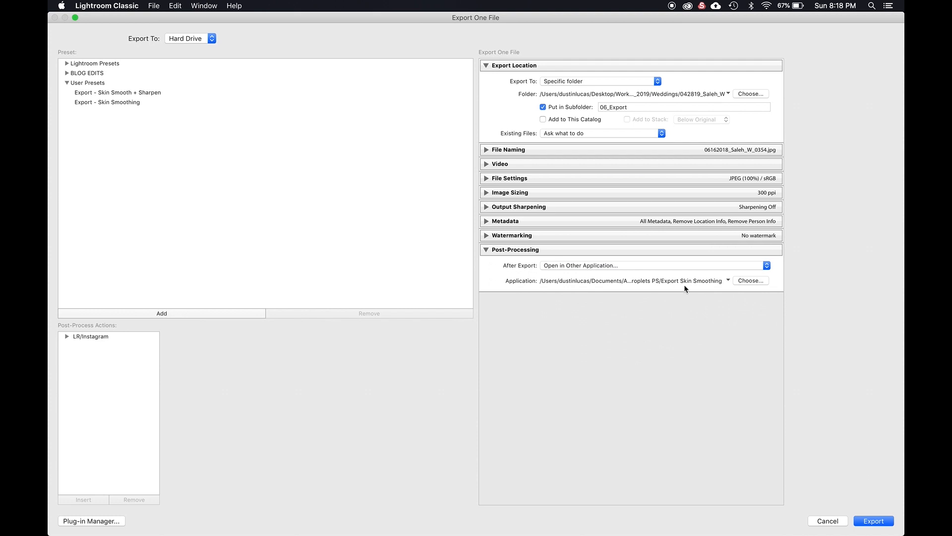
click(751, 281)
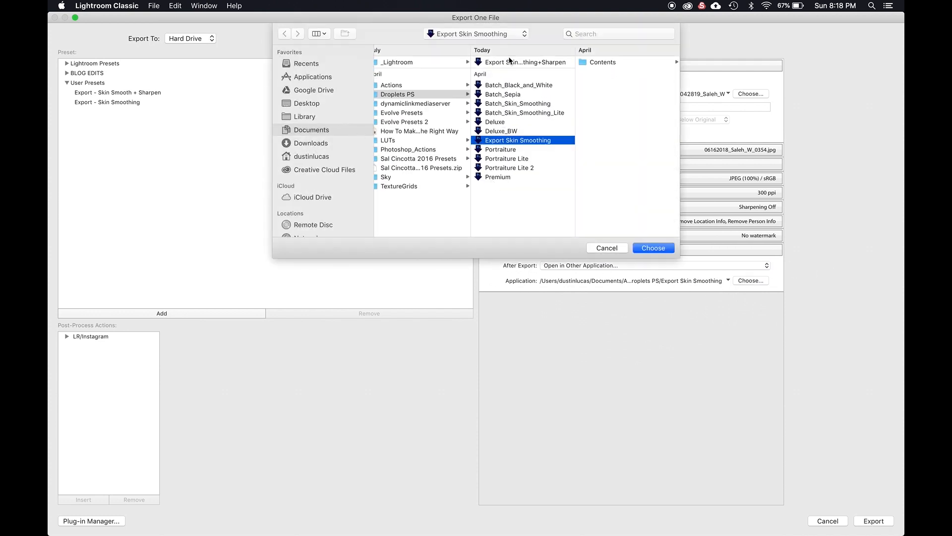
click(511, 63)
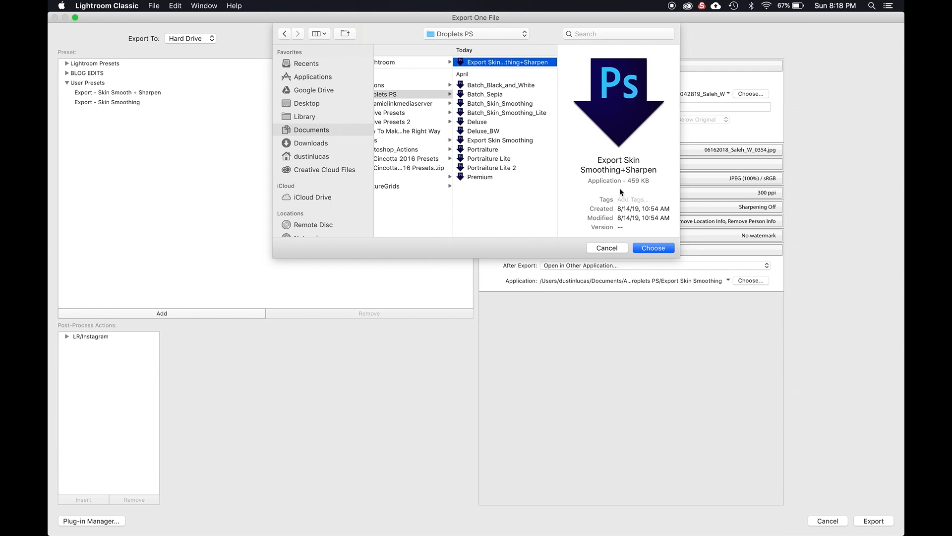
click(650, 248)
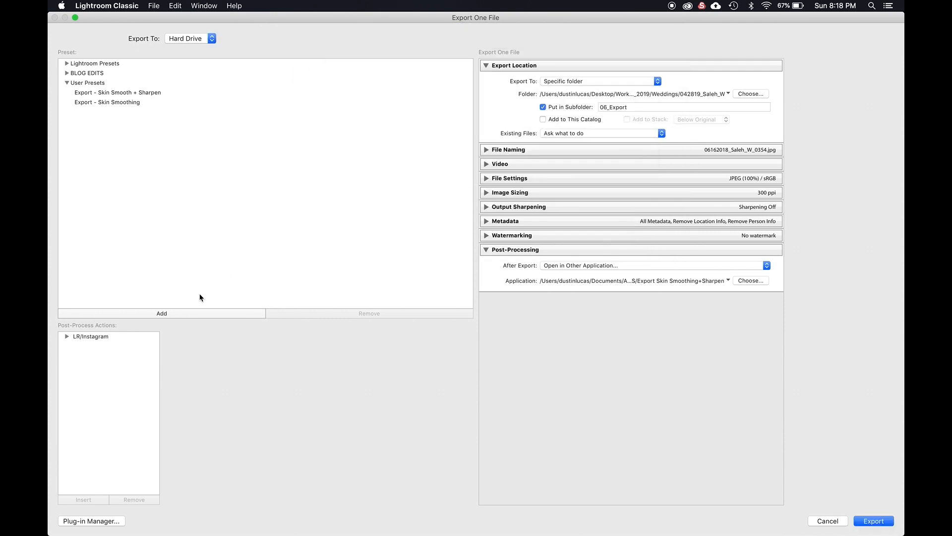
- Update the Export - Skin Smooth + Sharpen preset with the current settings, compare it with Export - Skin Smoothing, and export the photo with it
right_click(113, 96)
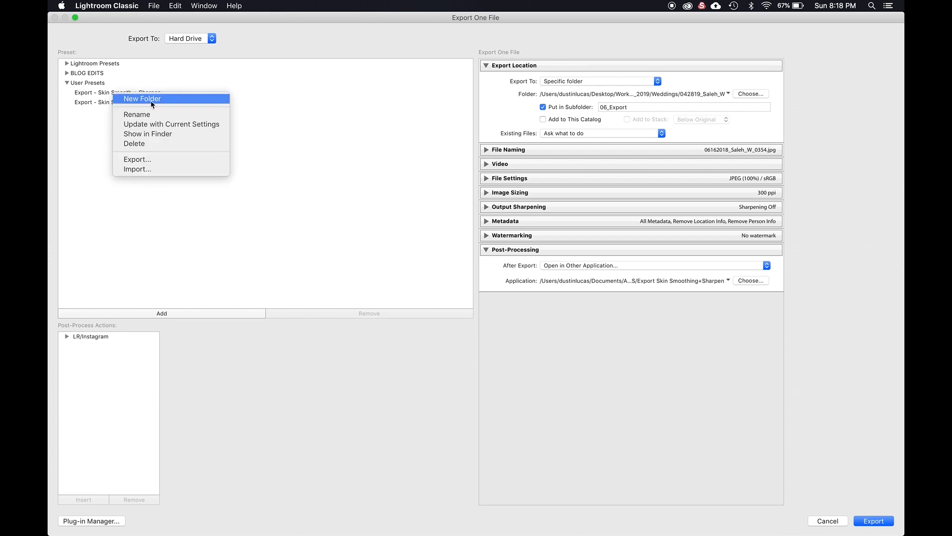
click(152, 127)
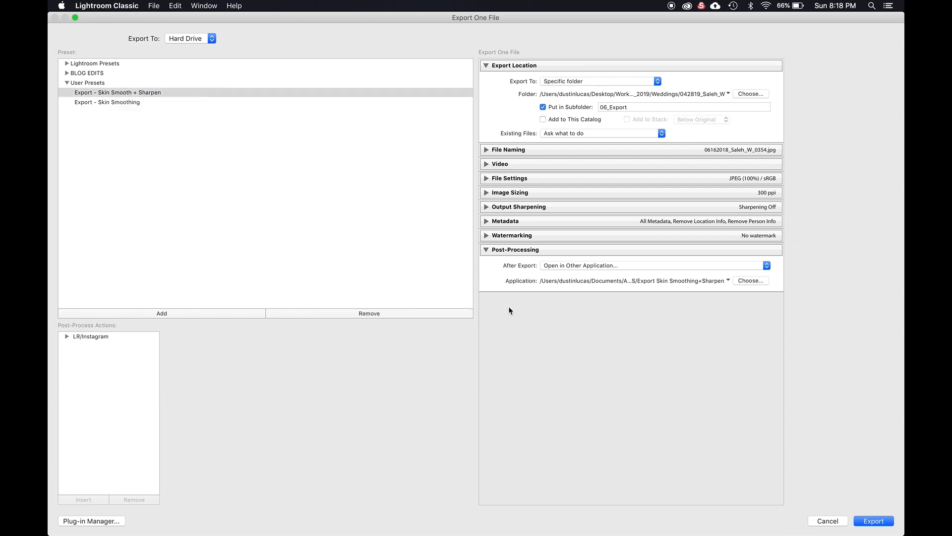
click(104, 103)
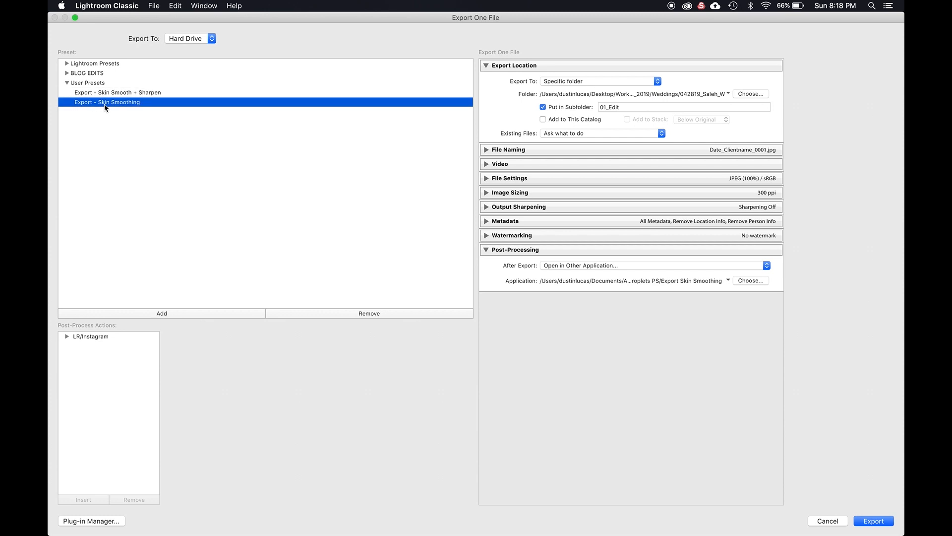
click(117, 94)
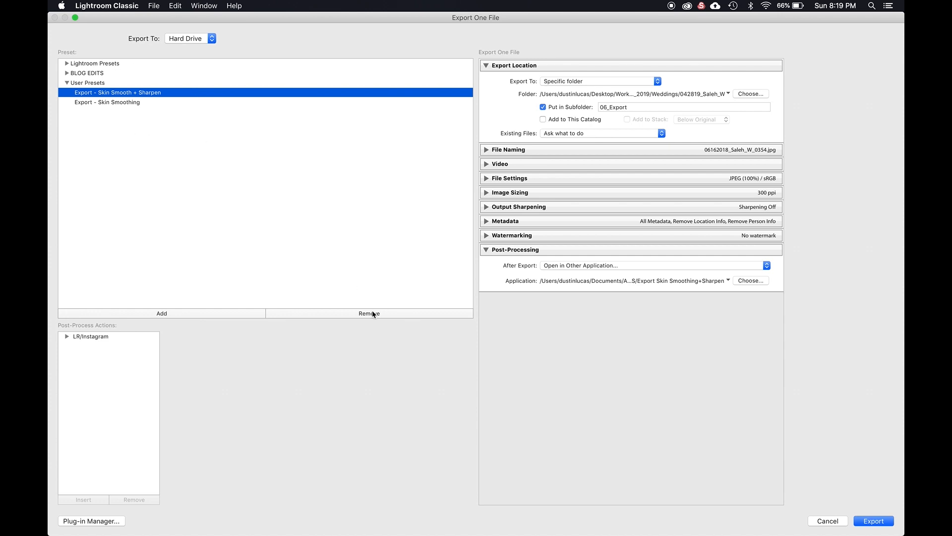
click(873, 522)
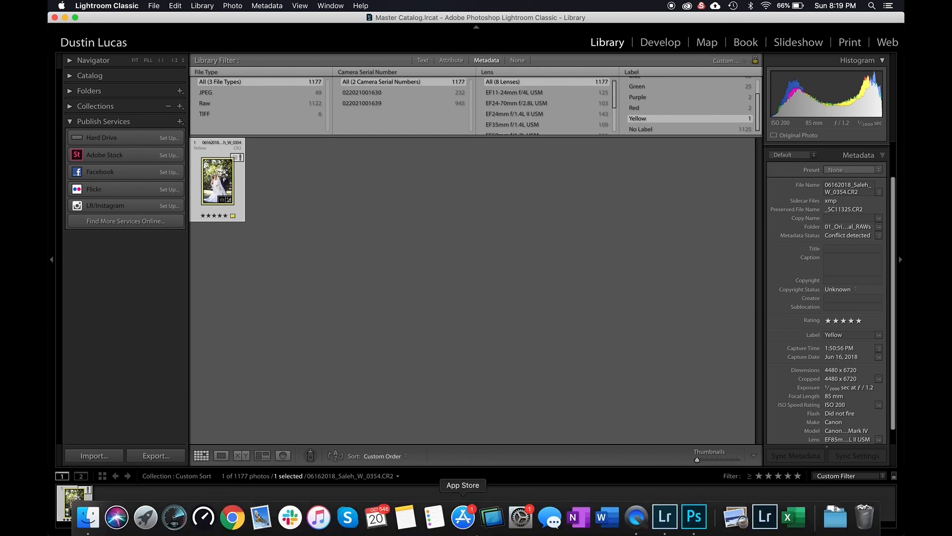
- Switch to Photoshop to check on the droplet's processing, and bring Finder forward
click(700, 521)
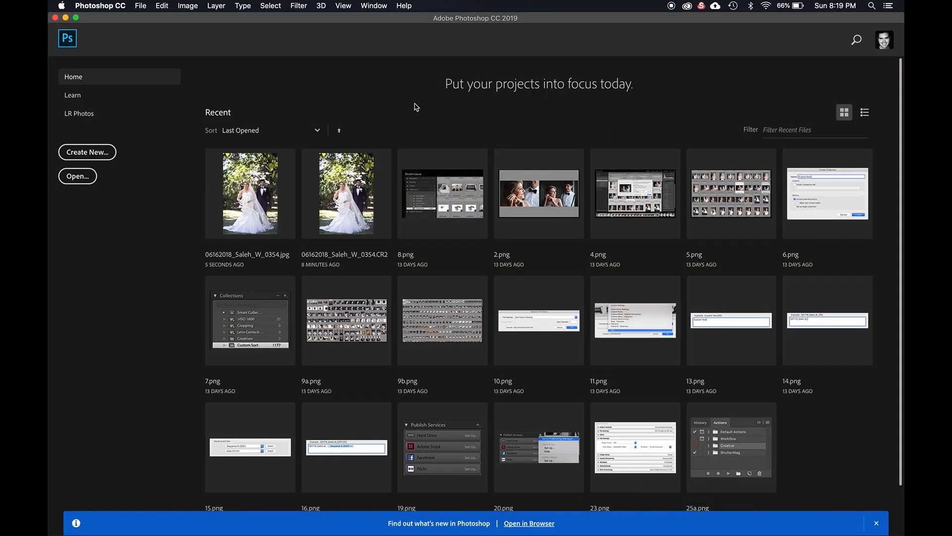
key(super+Tab)
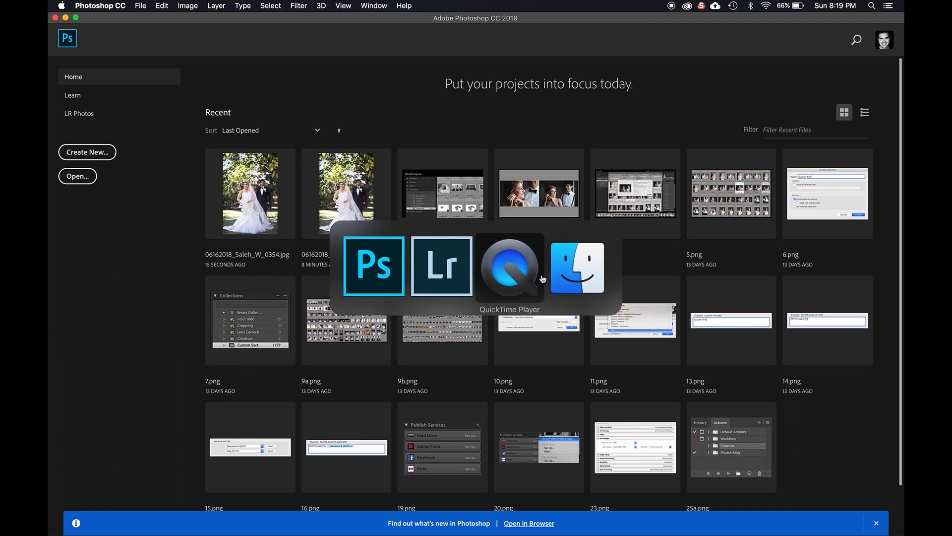
click(558, 277)
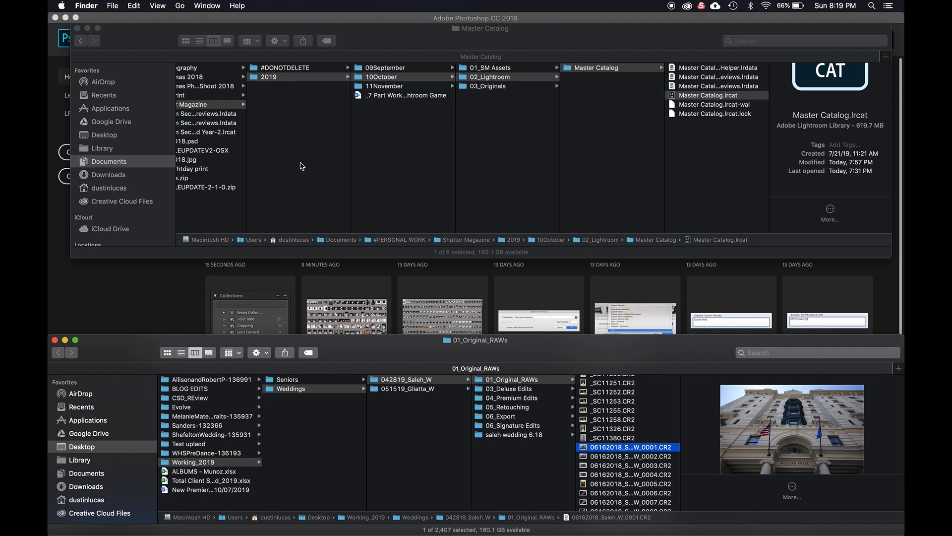
- Open the exported JPEG from the 06_Export folder of the 042819 wedding under Desktop > Working_2019 > Weddings
click(109, 141)
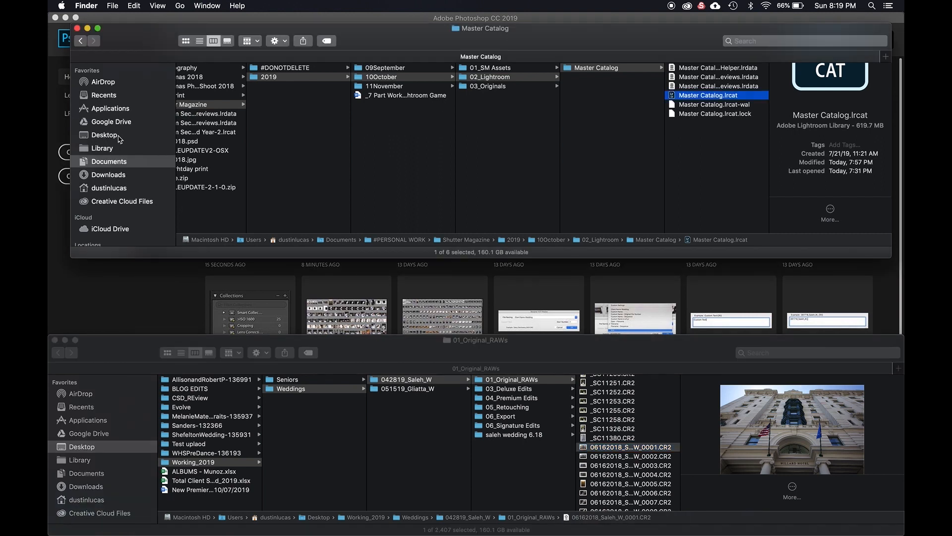
click(101, 138)
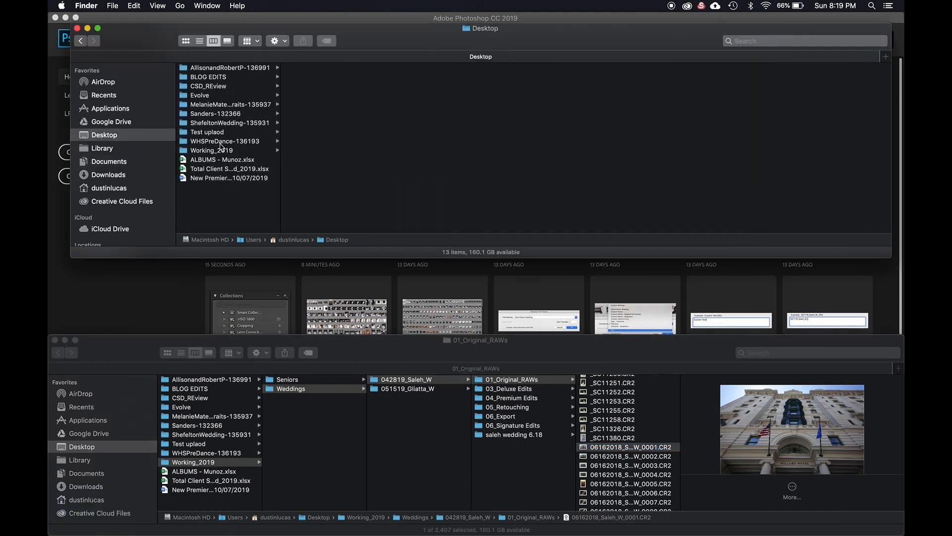
click(212, 159)
click(235, 149)
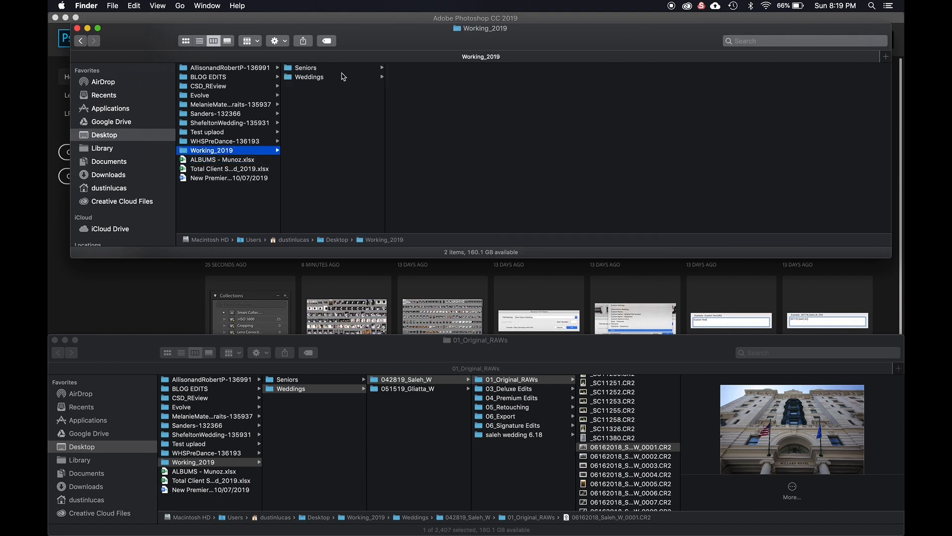
click(321, 77)
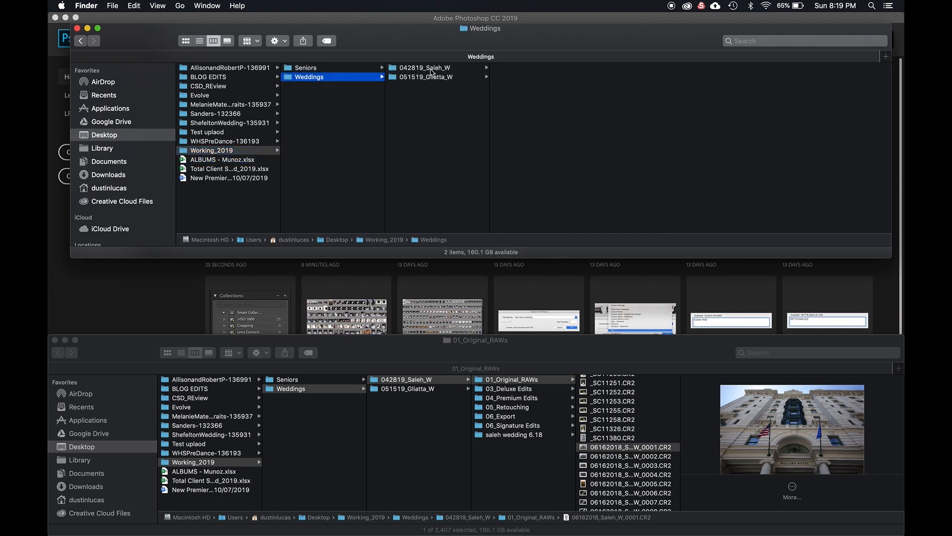
click(433, 68)
click(526, 105)
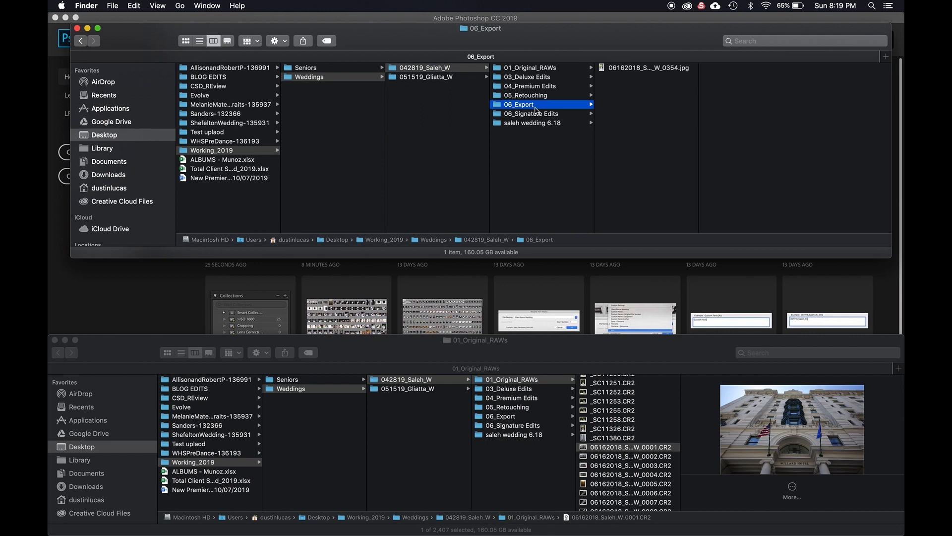
double_click(629, 69)
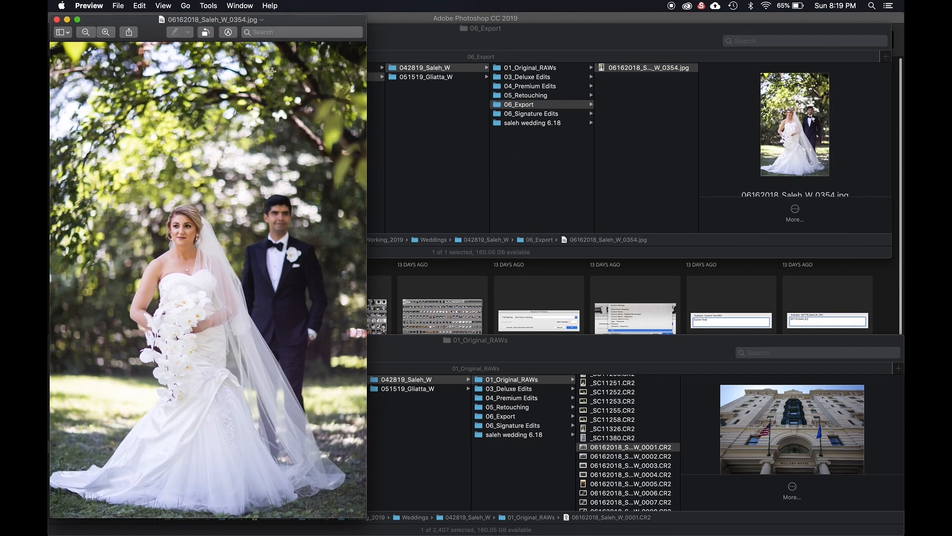
- Examine the exported wedding photo up close for skin smoothing and sharpening, and close its preview
drag(293, 25, 530, 31)
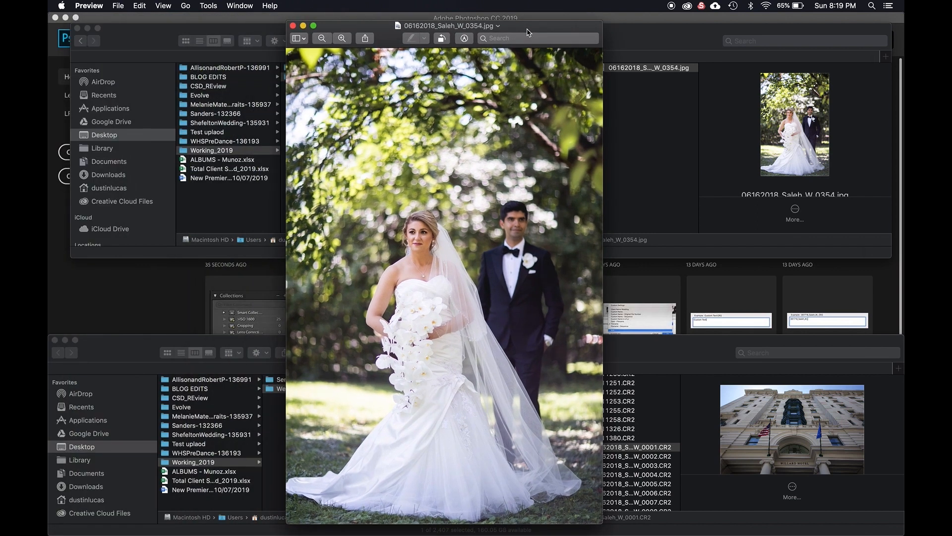
scroll(442, 255, up, 5)
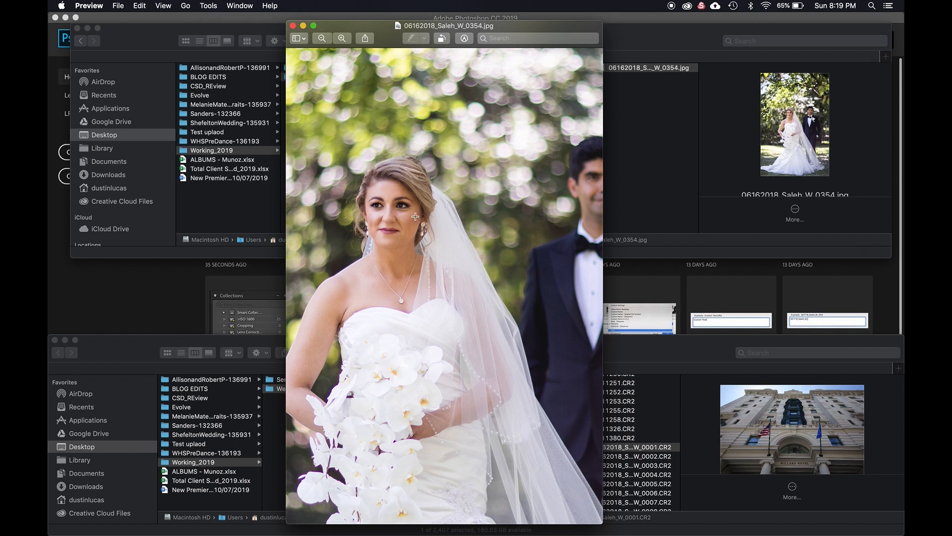
scroll(406, 238, down, 3)
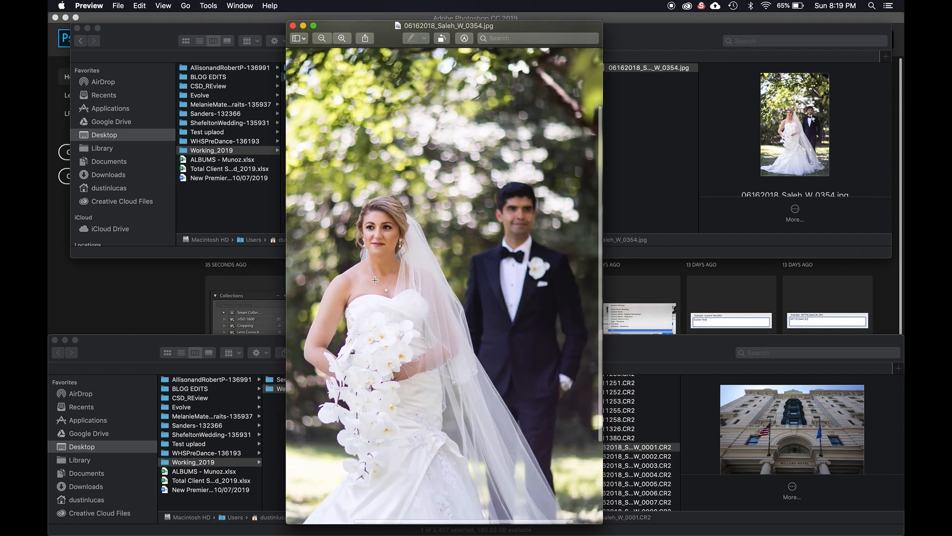
scroll(377, 277, down, 4)
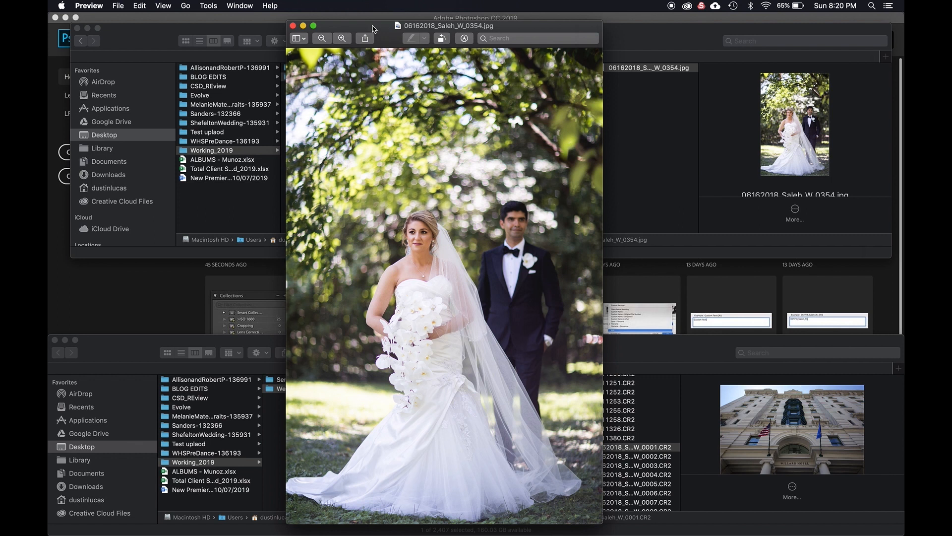
click(292, 25)
- Switch to Photoshop and review the Create Droplet settings for the Skin Softening + Sharpen action without creating a droplet
click(121, 293)
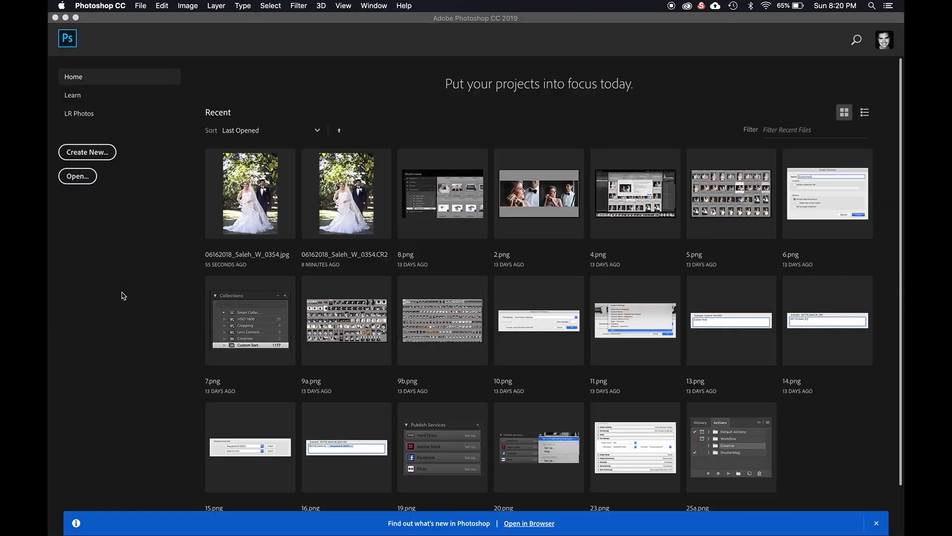
click(141, 6)
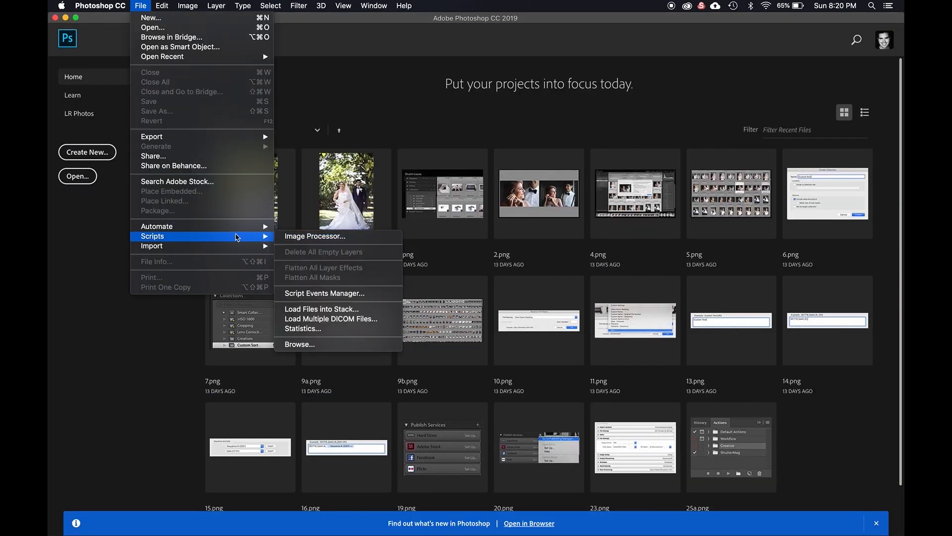
mouse_move(234, 227)
click(326, 247)
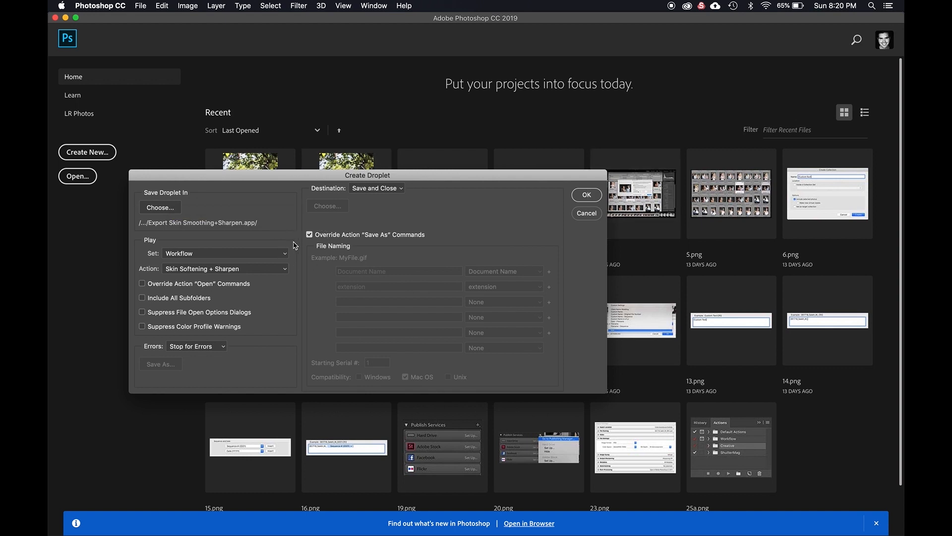
click(589, 216)
- Switch to Lightroom and clear the yellow label filter so that photos with all labels are shown
key(super+Tab)
key(super+Tab)
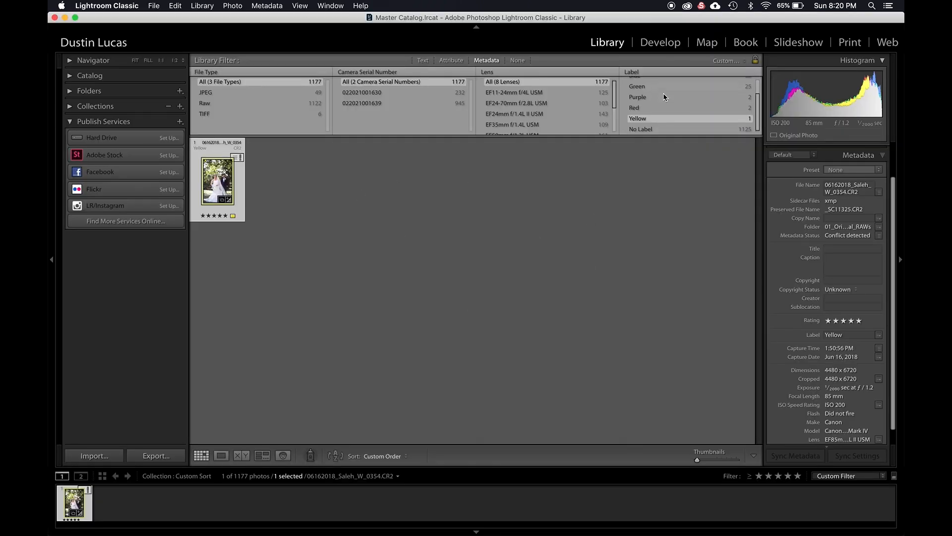
scroll(664, 97, up, 3)
click(645, 81)
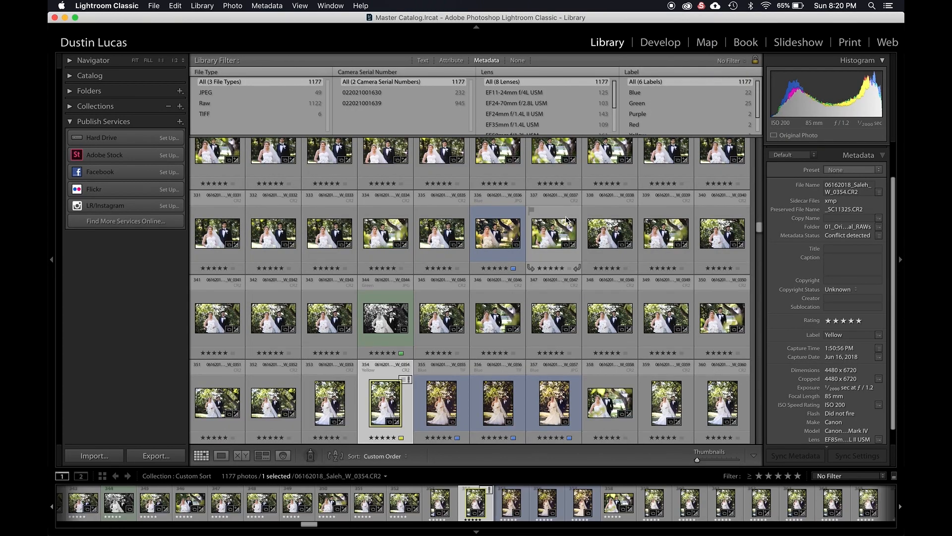
- Select all photos in the Custom Sort collection and bring up their export settings
key(super+a)
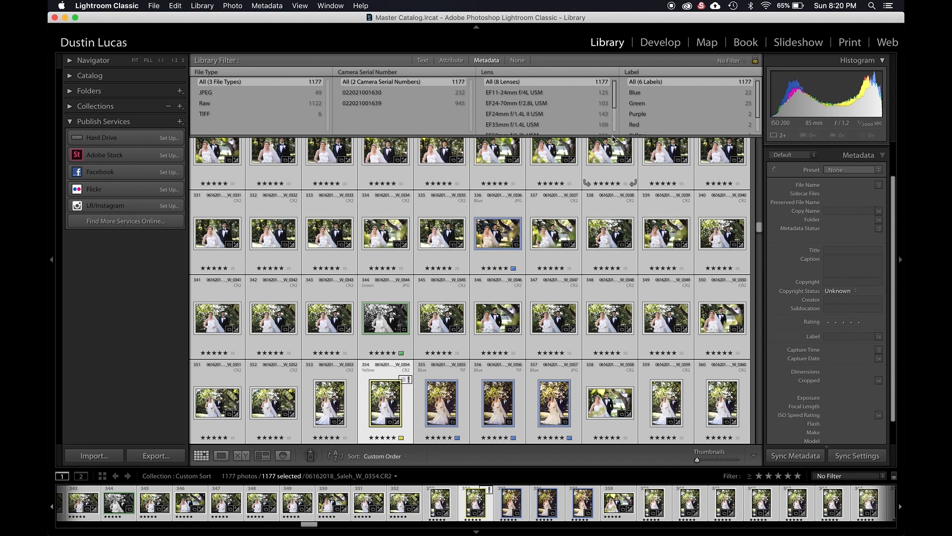
key(super+shift+e)
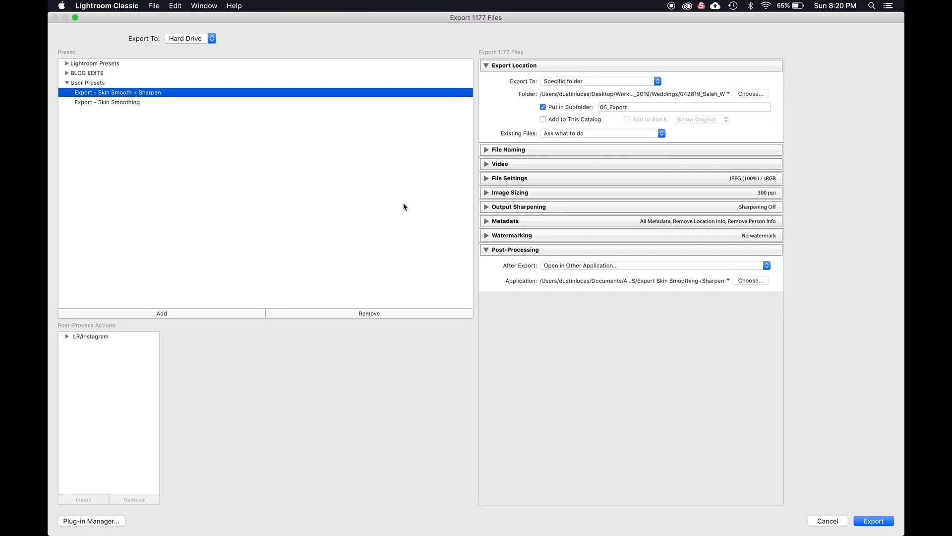